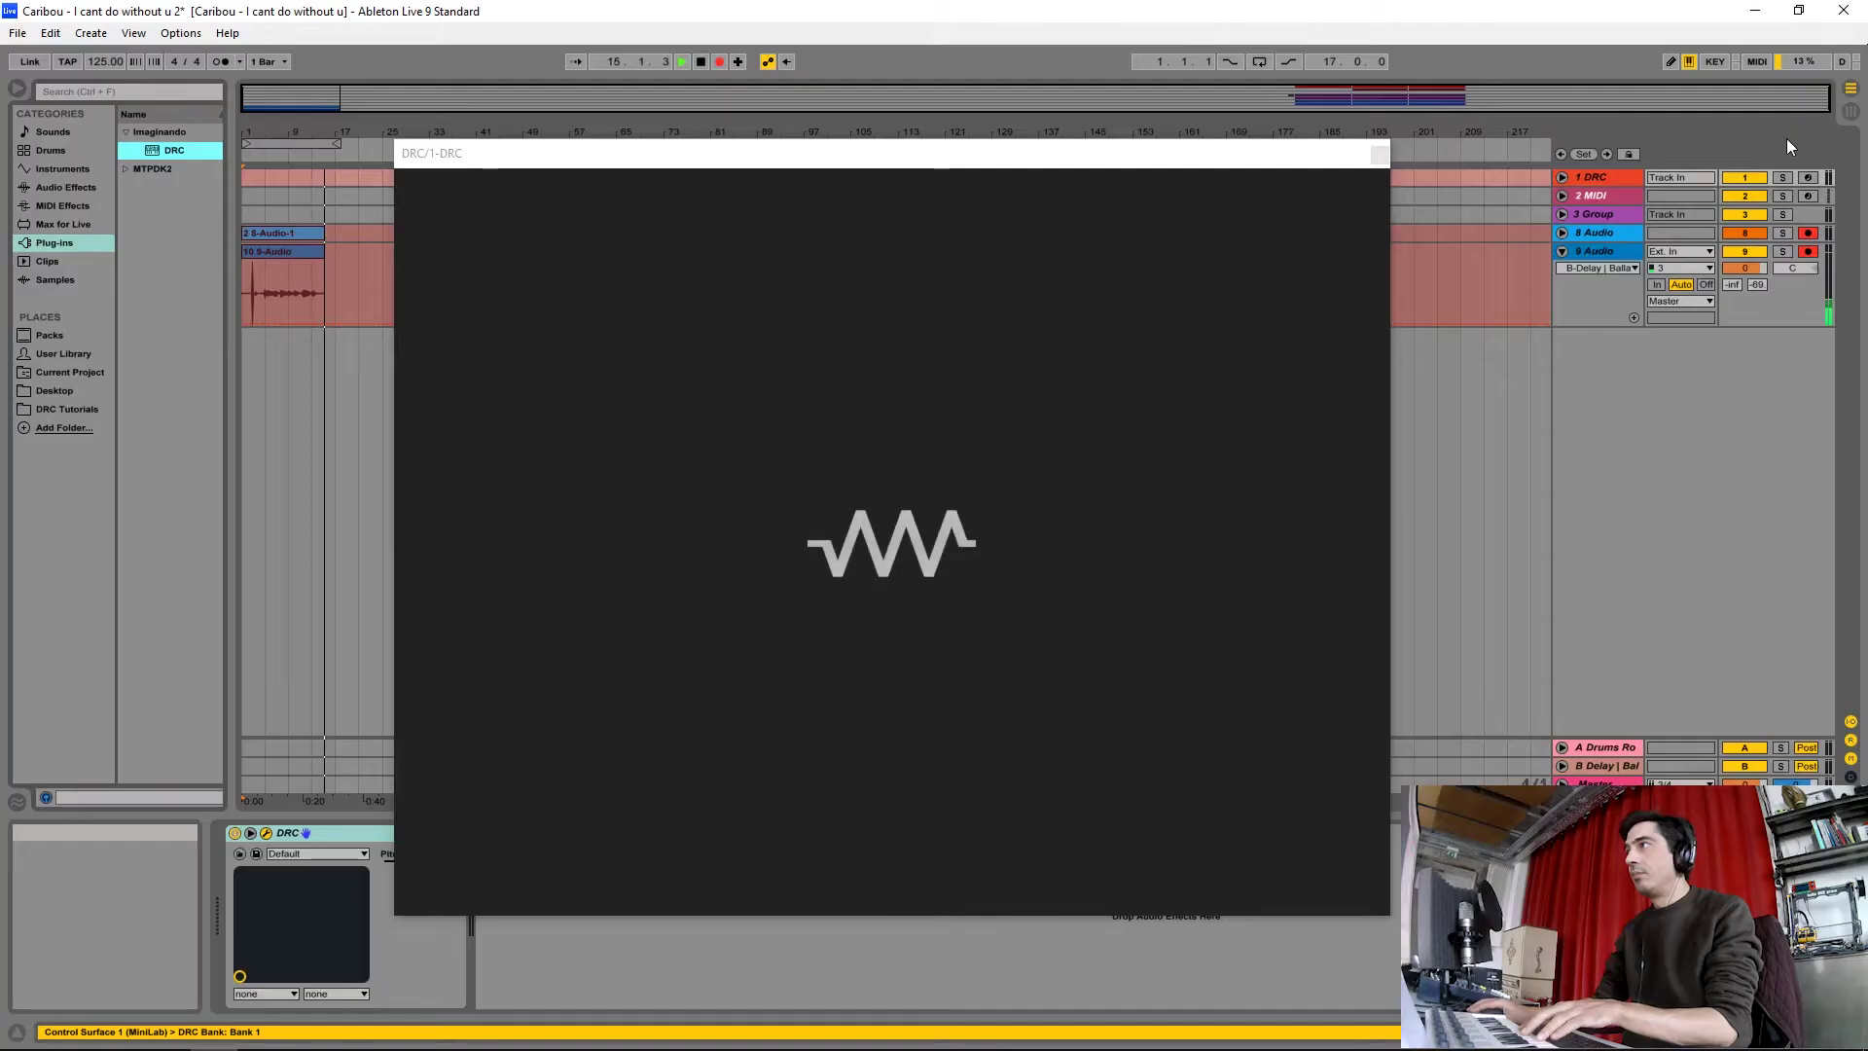
- Arm the DRC track and switch oscillator 1 to the SQR square wave
{"action": "left_click", "coordinate": [1808, 177]}
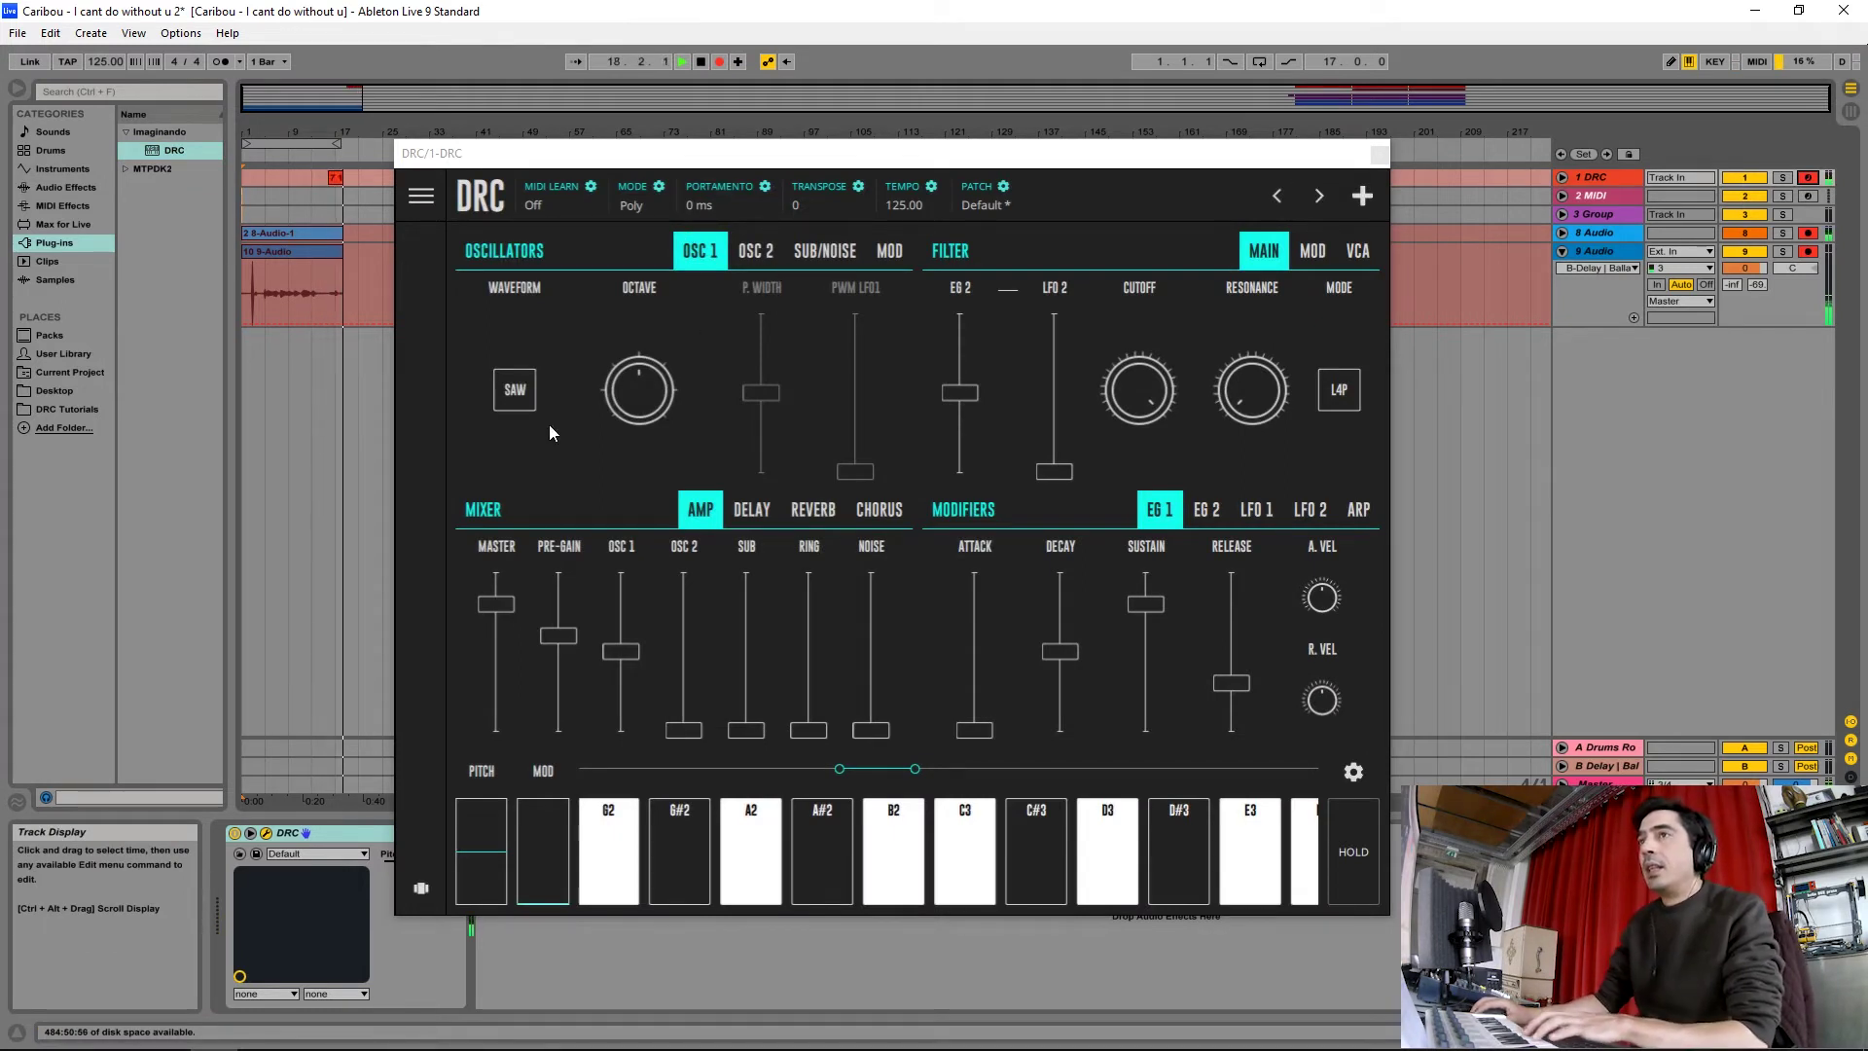
{"action": "left_click", "coordinate": [502, 399]}
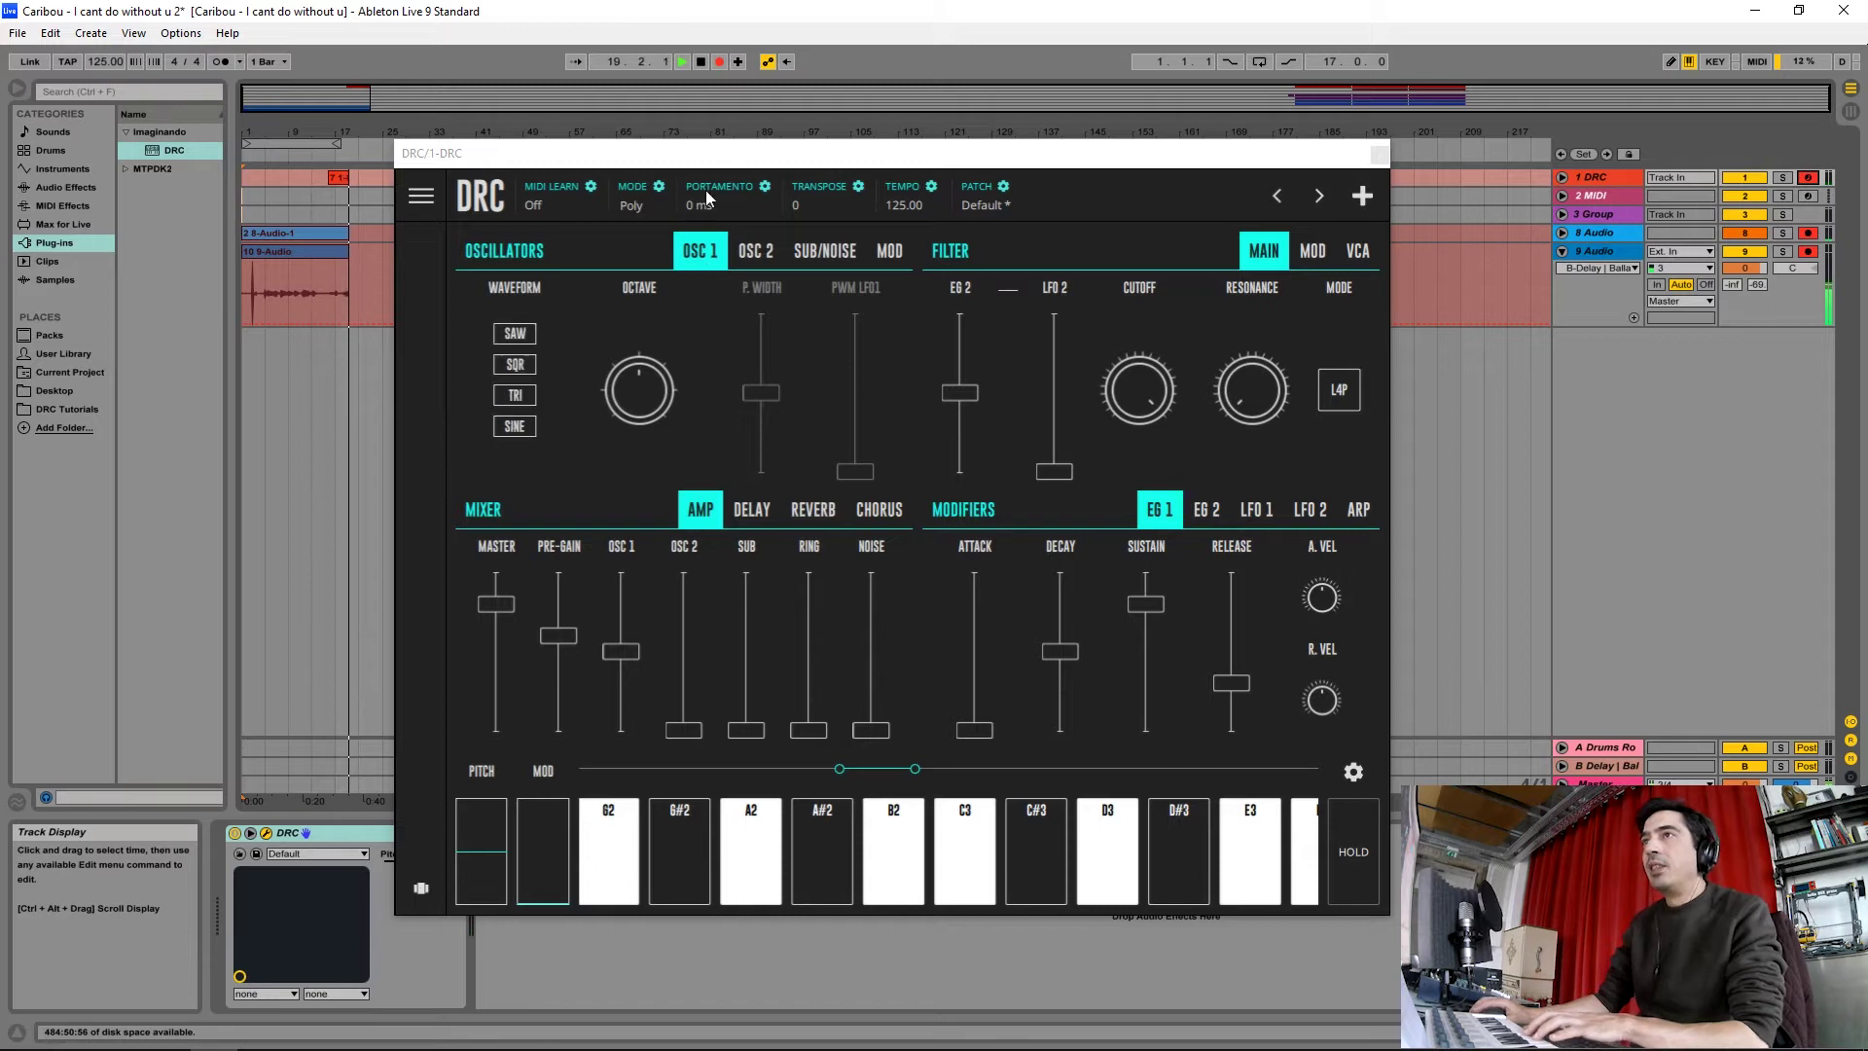
{"action": "left_click", "coordinate": [513, 366]}
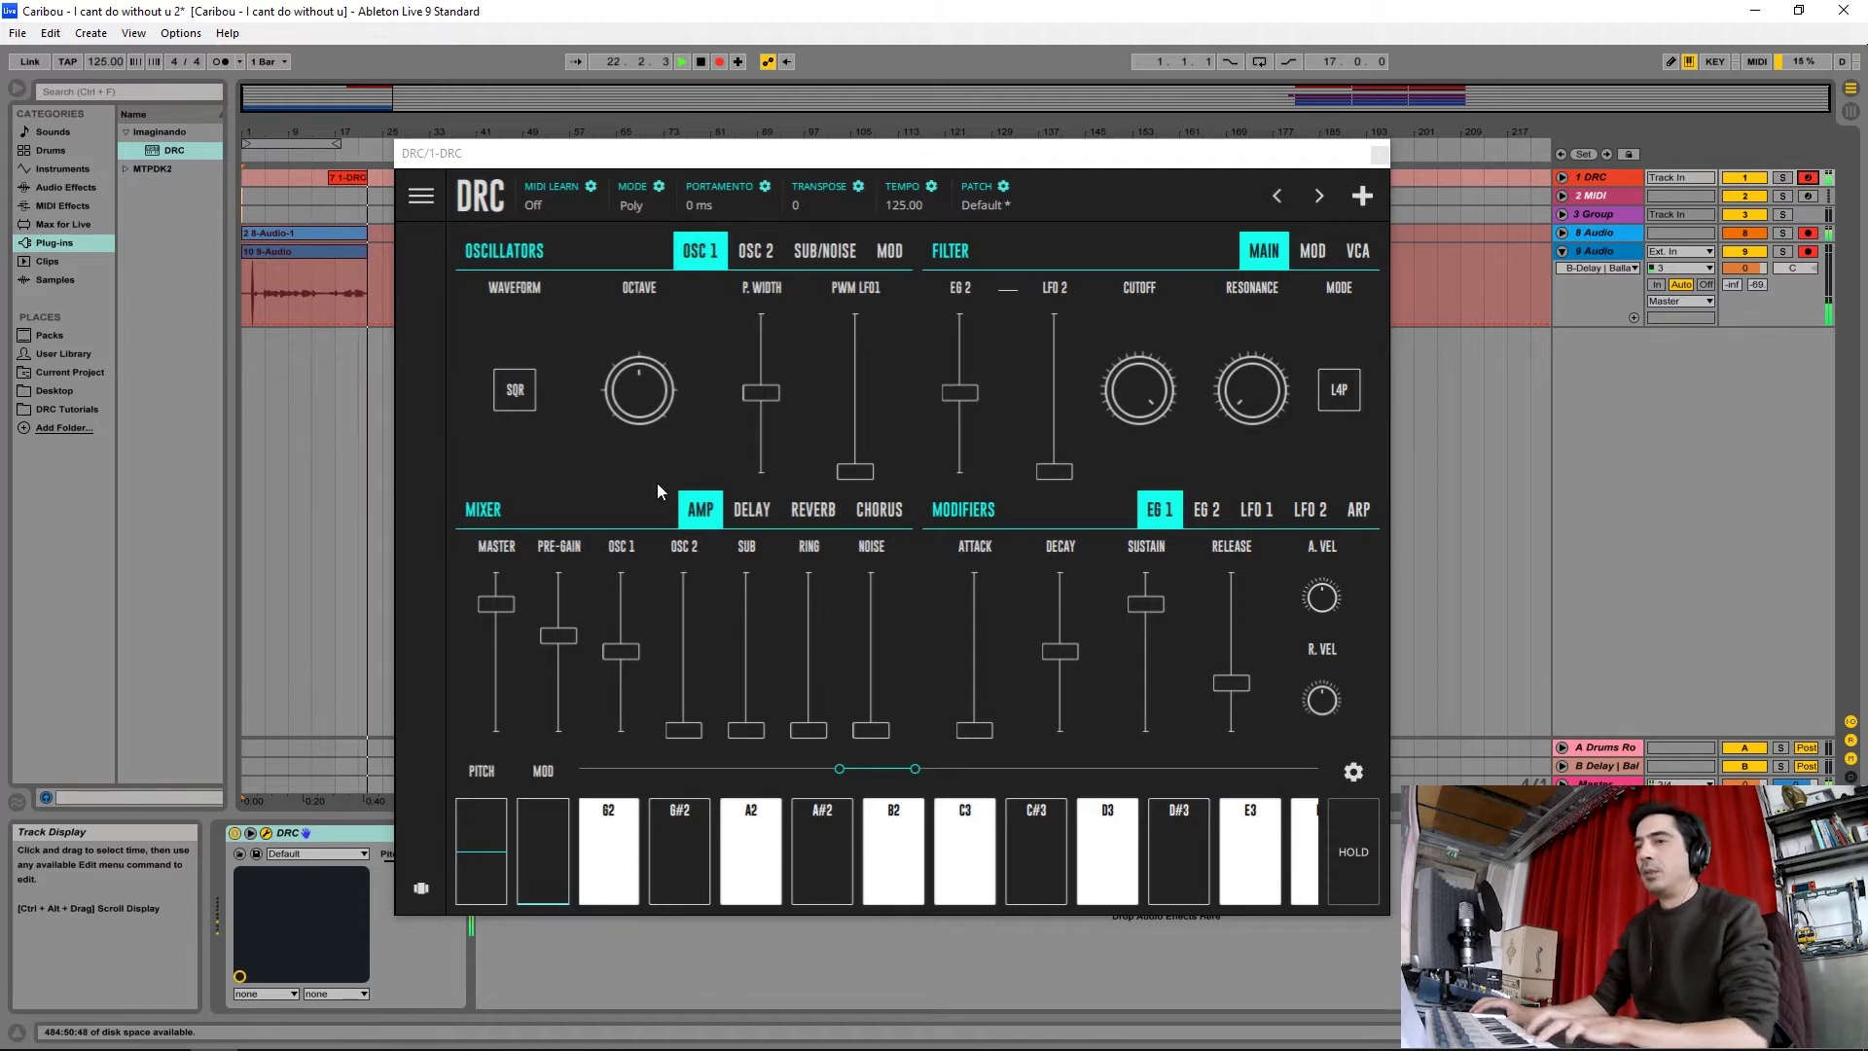
- Lower the filter cutoff, raise resonance to about 0.40, and set the filter mode to L2P
{"action": "left_click_drag", "start_coordinate": [1121, 290], "coordinate": [1126, 820]}
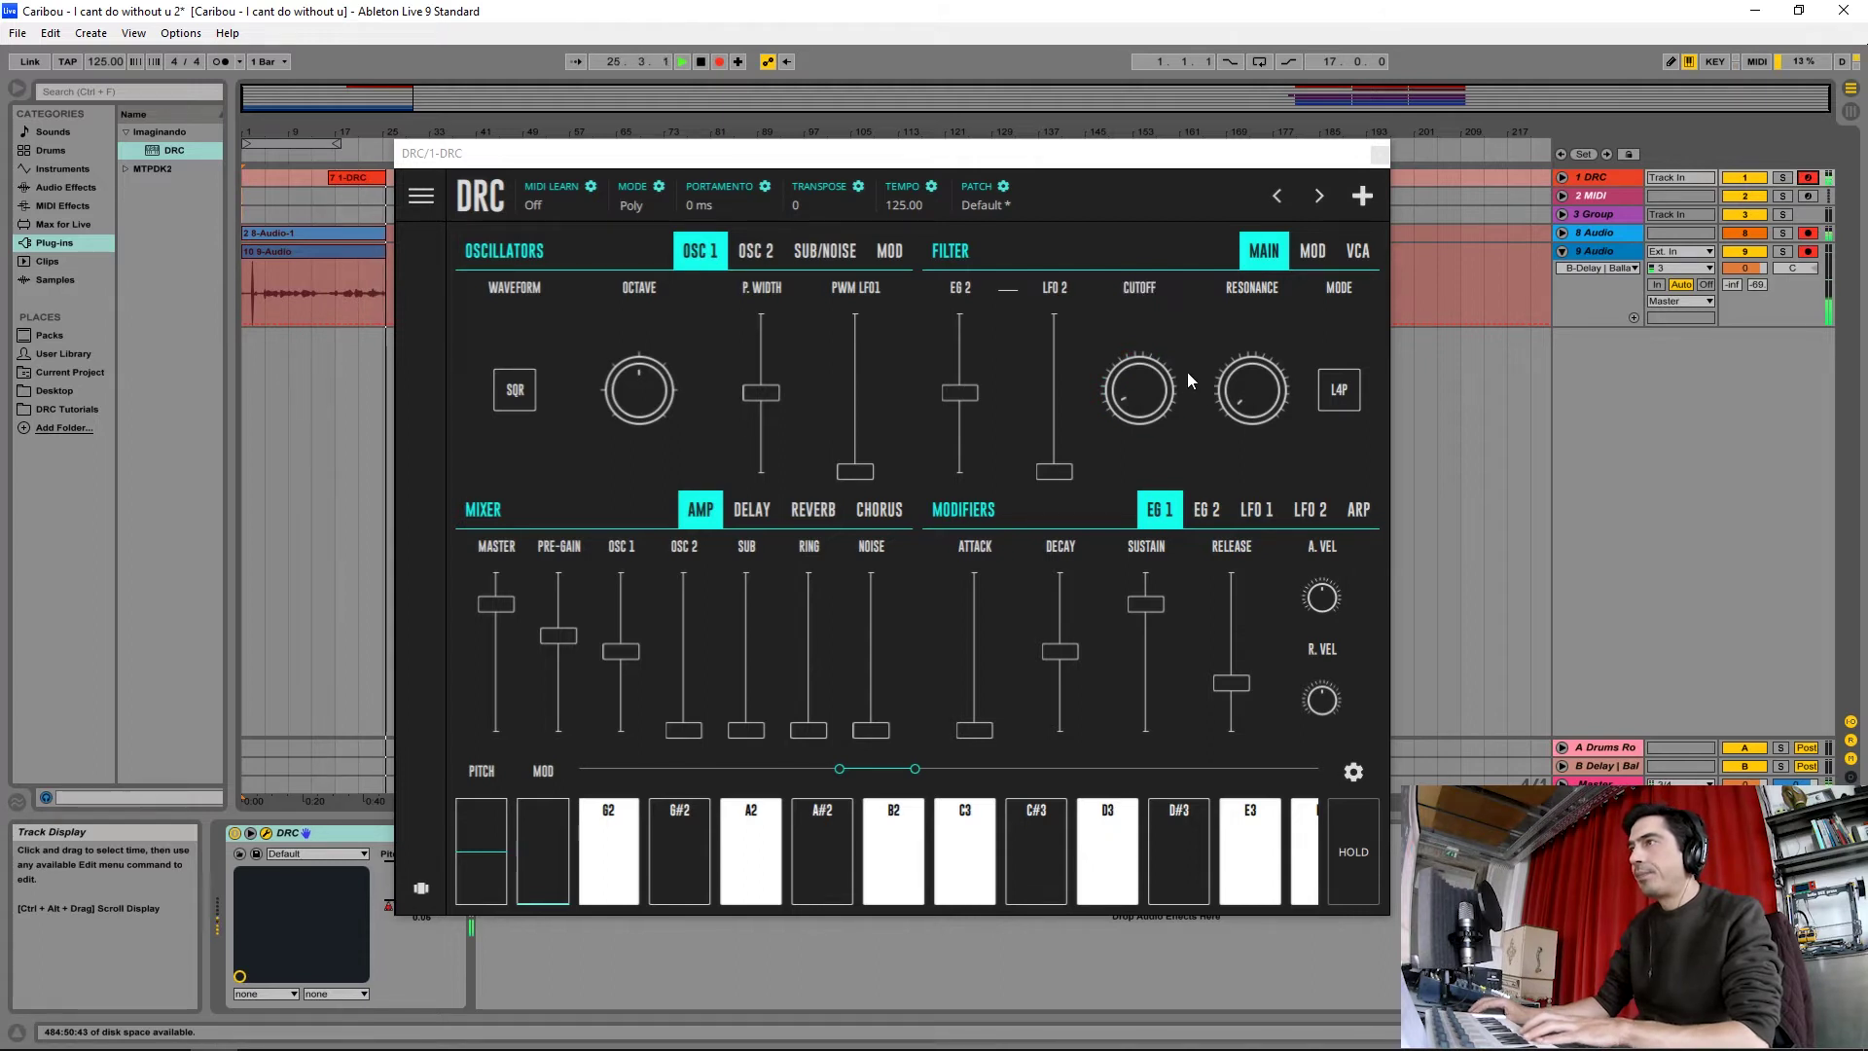
{"action": "left_click_drag", "start_coordinate": [1243, 383], "coordinate": [1234, 335]}
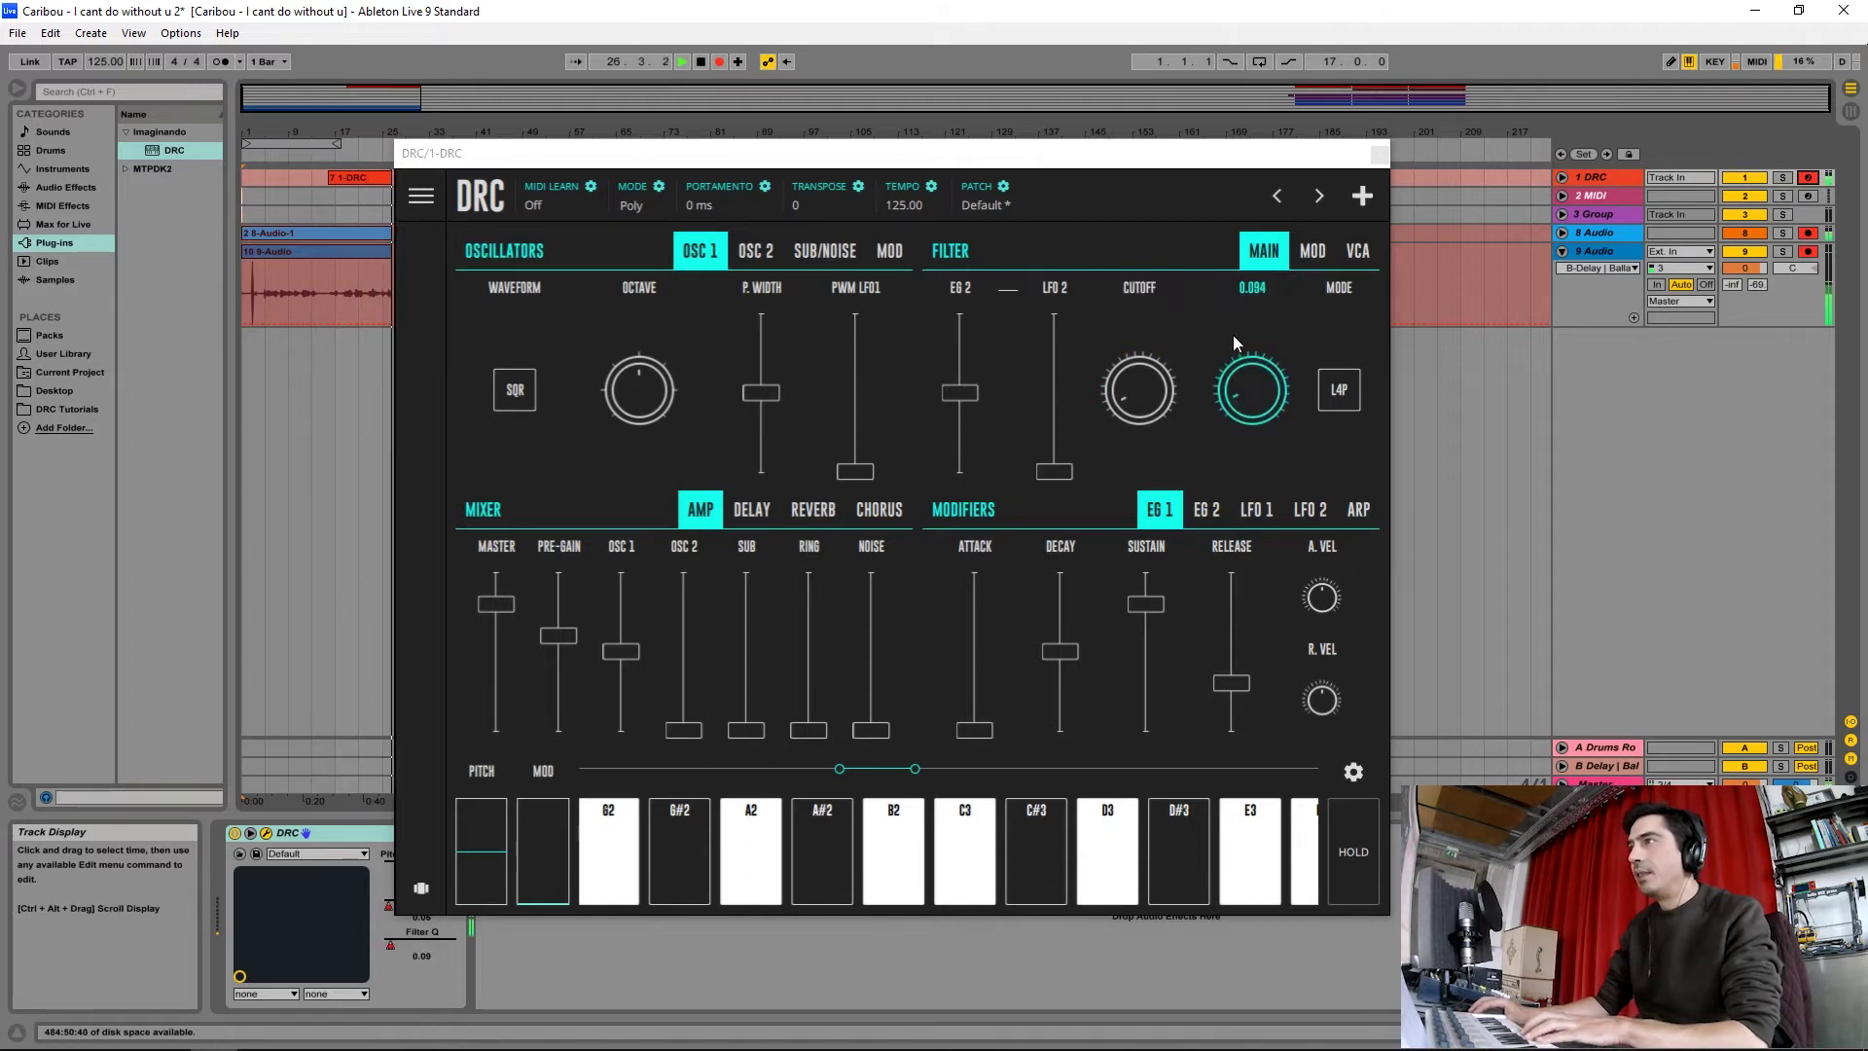
{"action": "left_click_drag", "start_coordinate": [1221, 187], "coordinate": [1220, 189]}
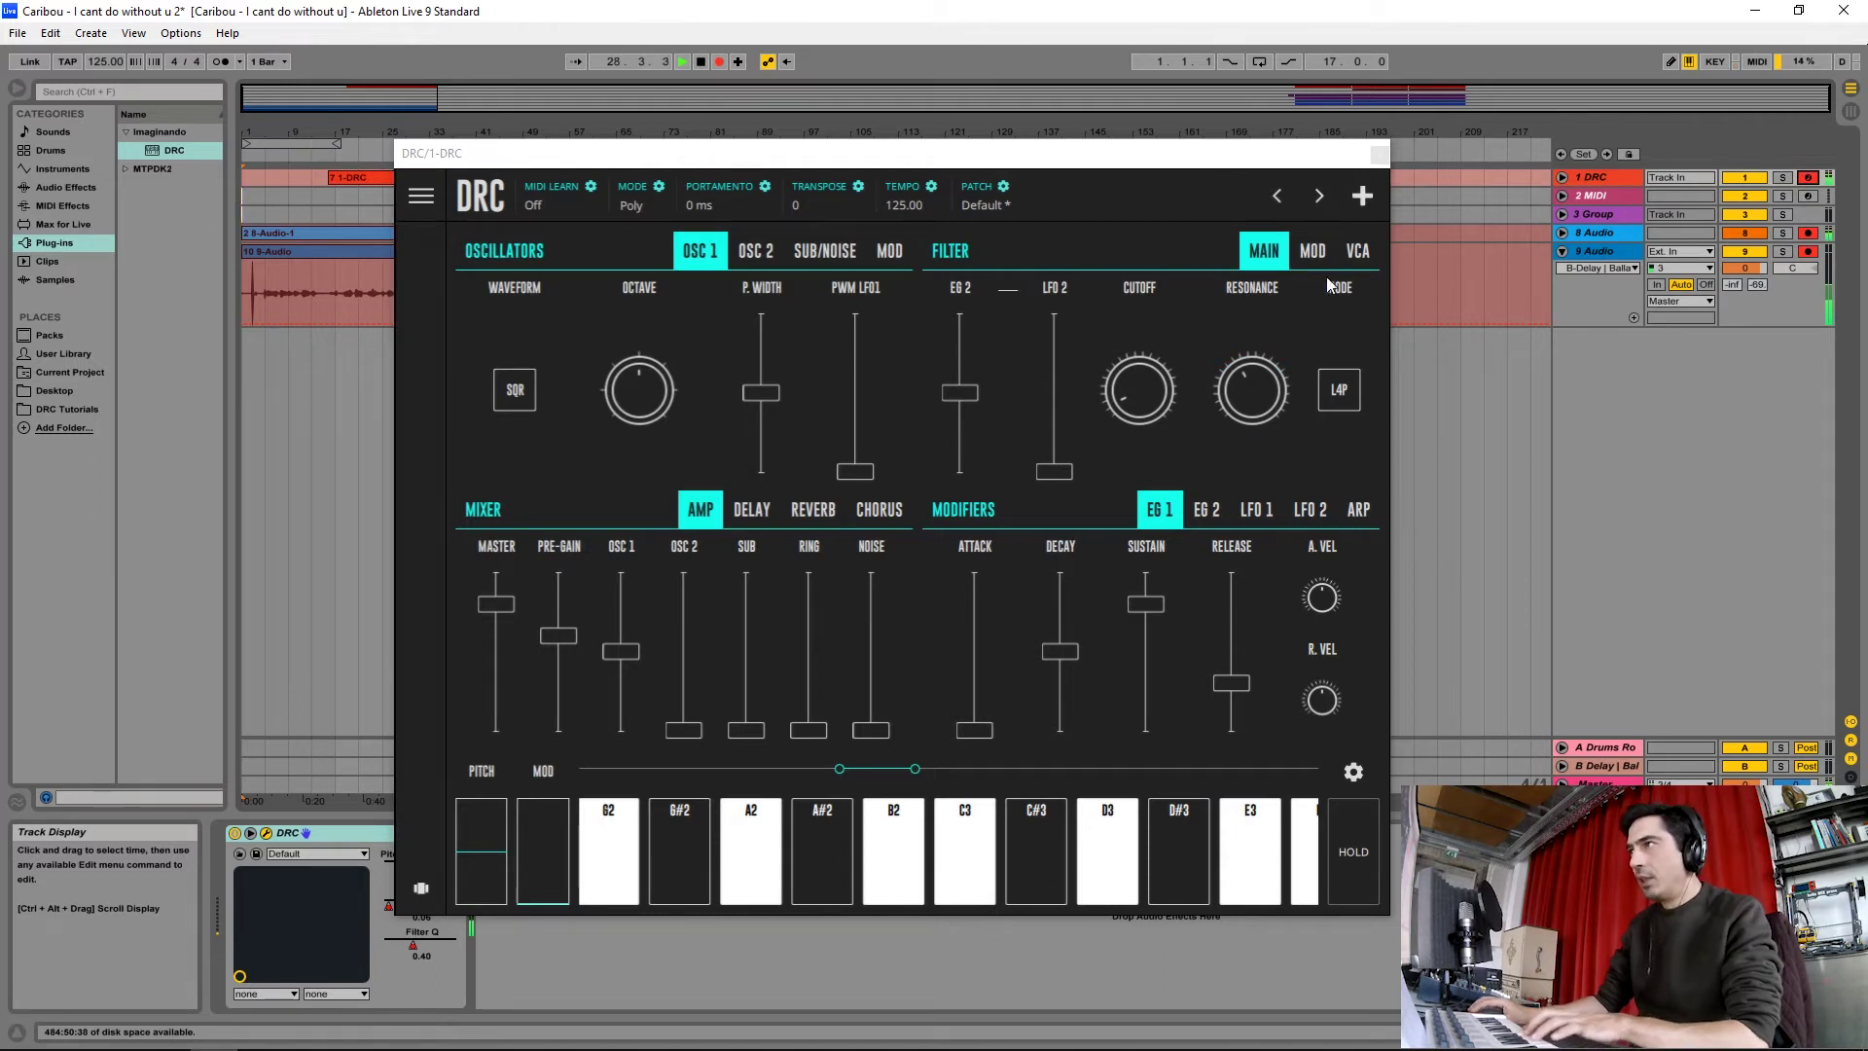
{"action": "left_click", "coordinate": [1341, 397]}
{"action": "left_click", "coordinate": [1336, 352]}
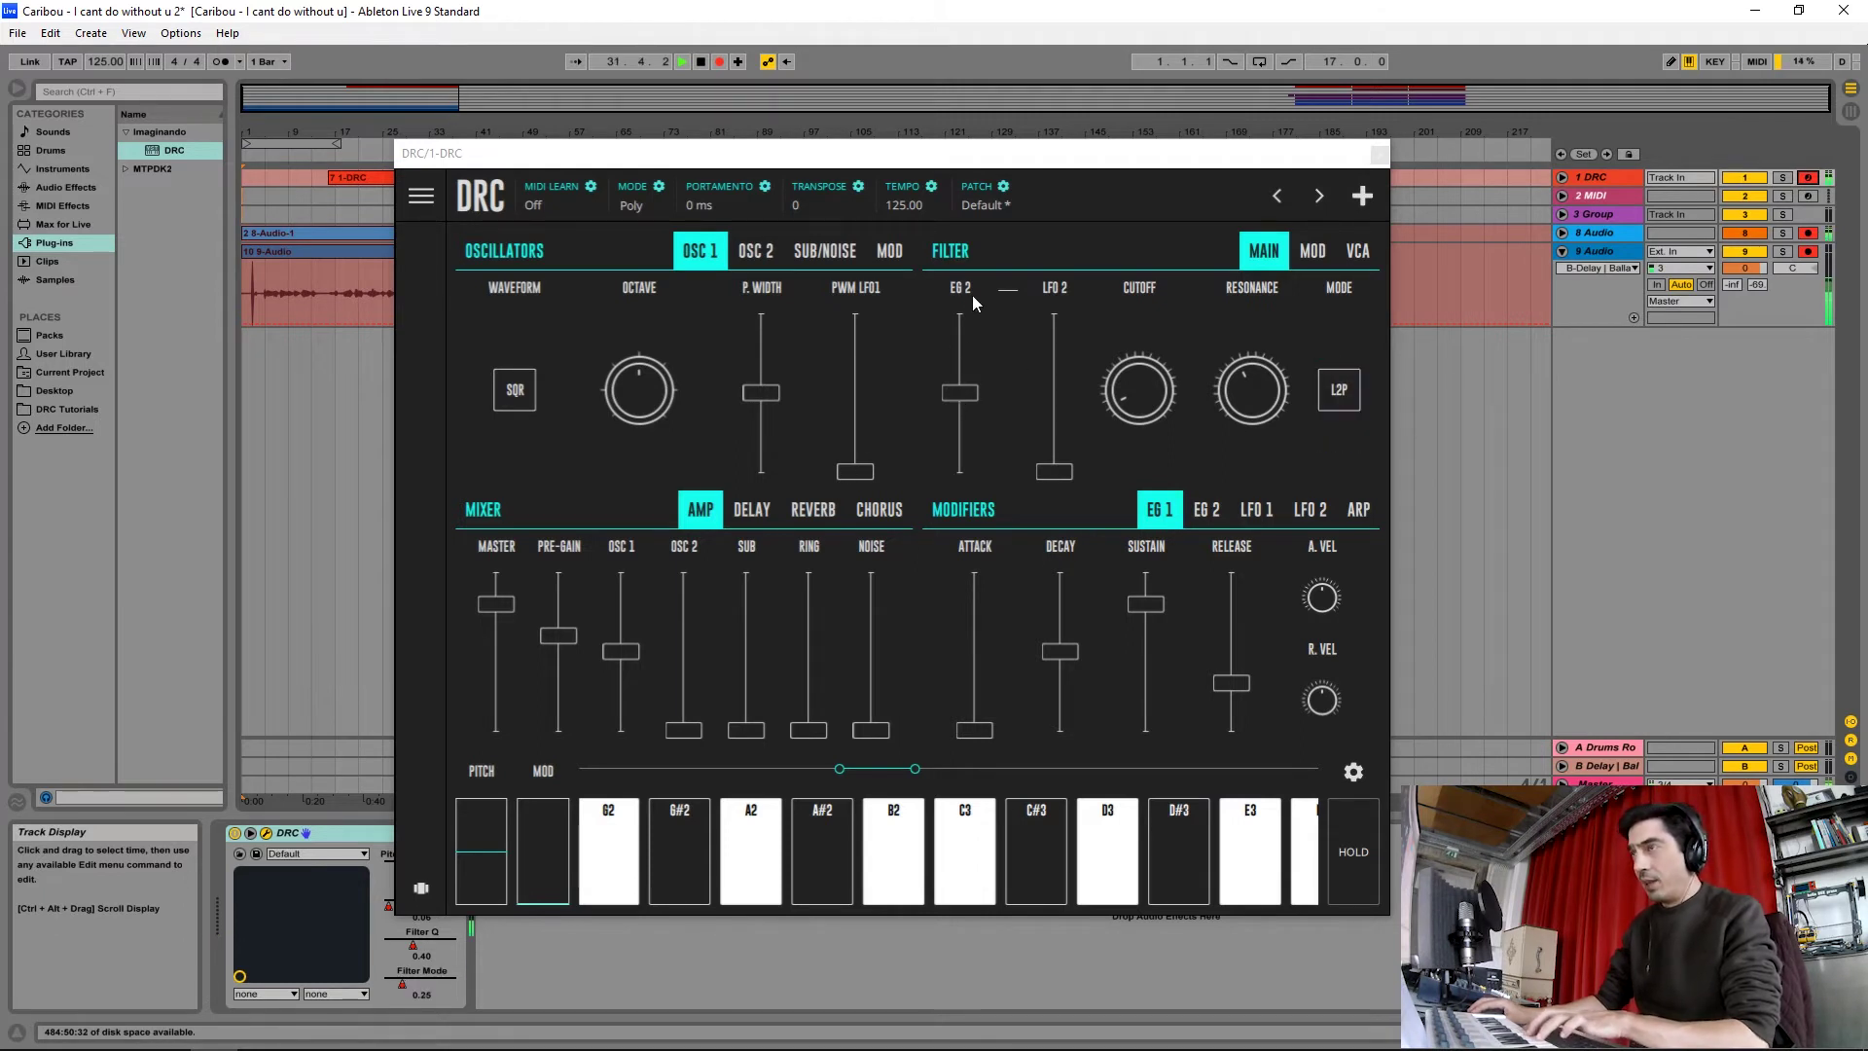
- Reduce the filter's EG 2 amount, then lengthen EG 1 attack and raise decay to about 0.76
{"action": "left_click_drag", "start_coordinate": [958, 394], "coordinate": [965, 430]}
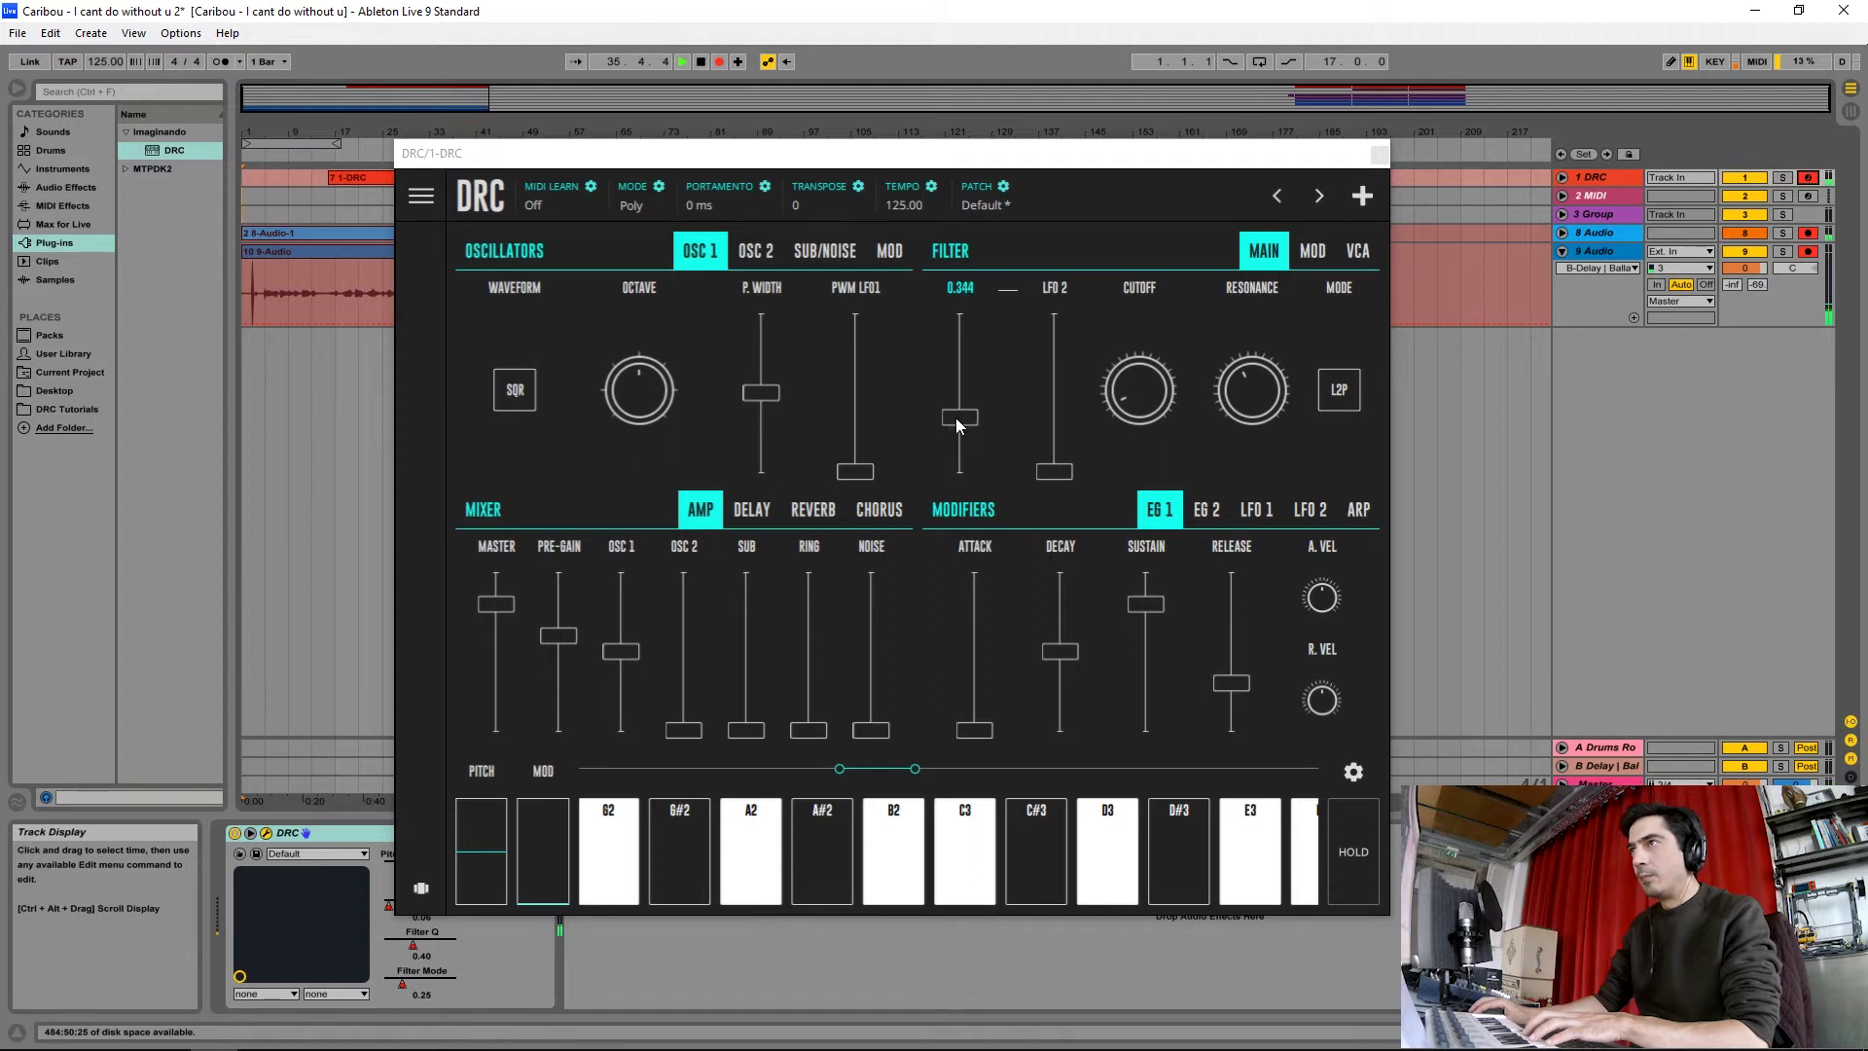
{"action": "left_click_drag", "start_coordinate": [959, 423], "coordinate": [960, 418]}
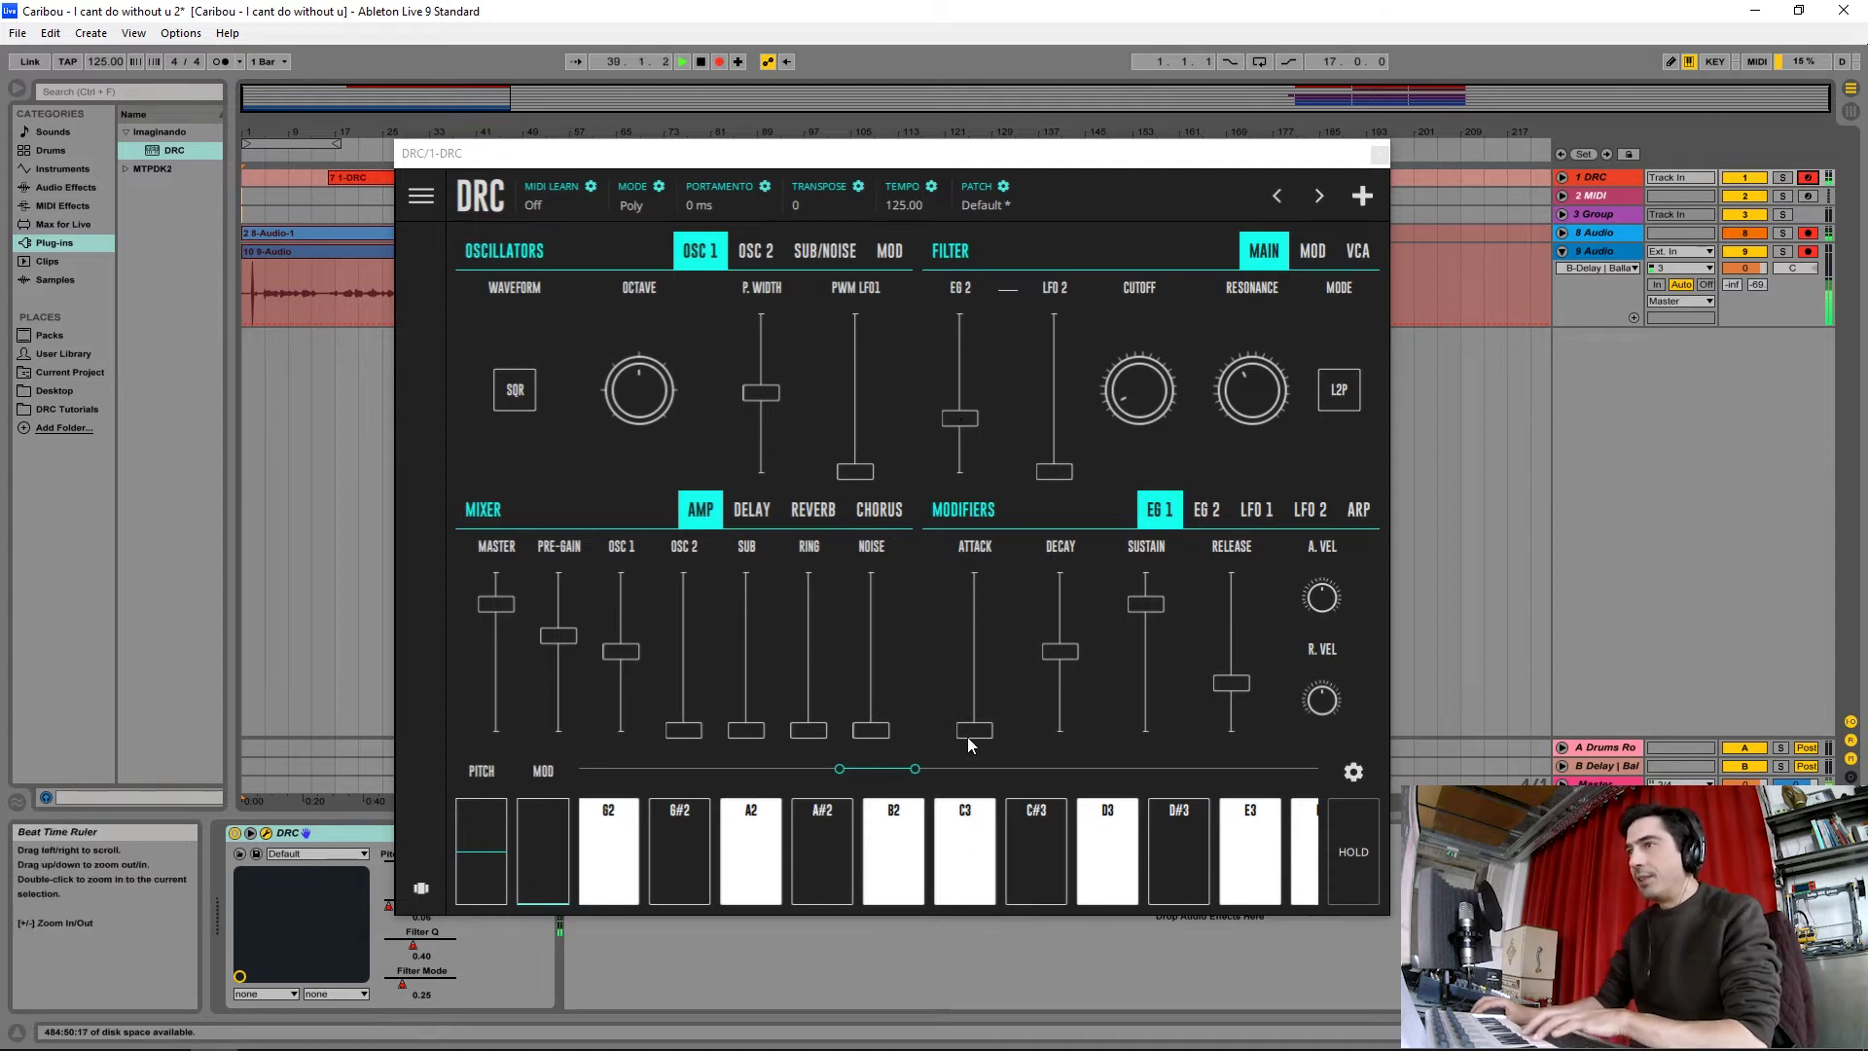
{"action": "left_click_drag", "start_coordinate": [969, 736], "coordinate": [973, 723]}
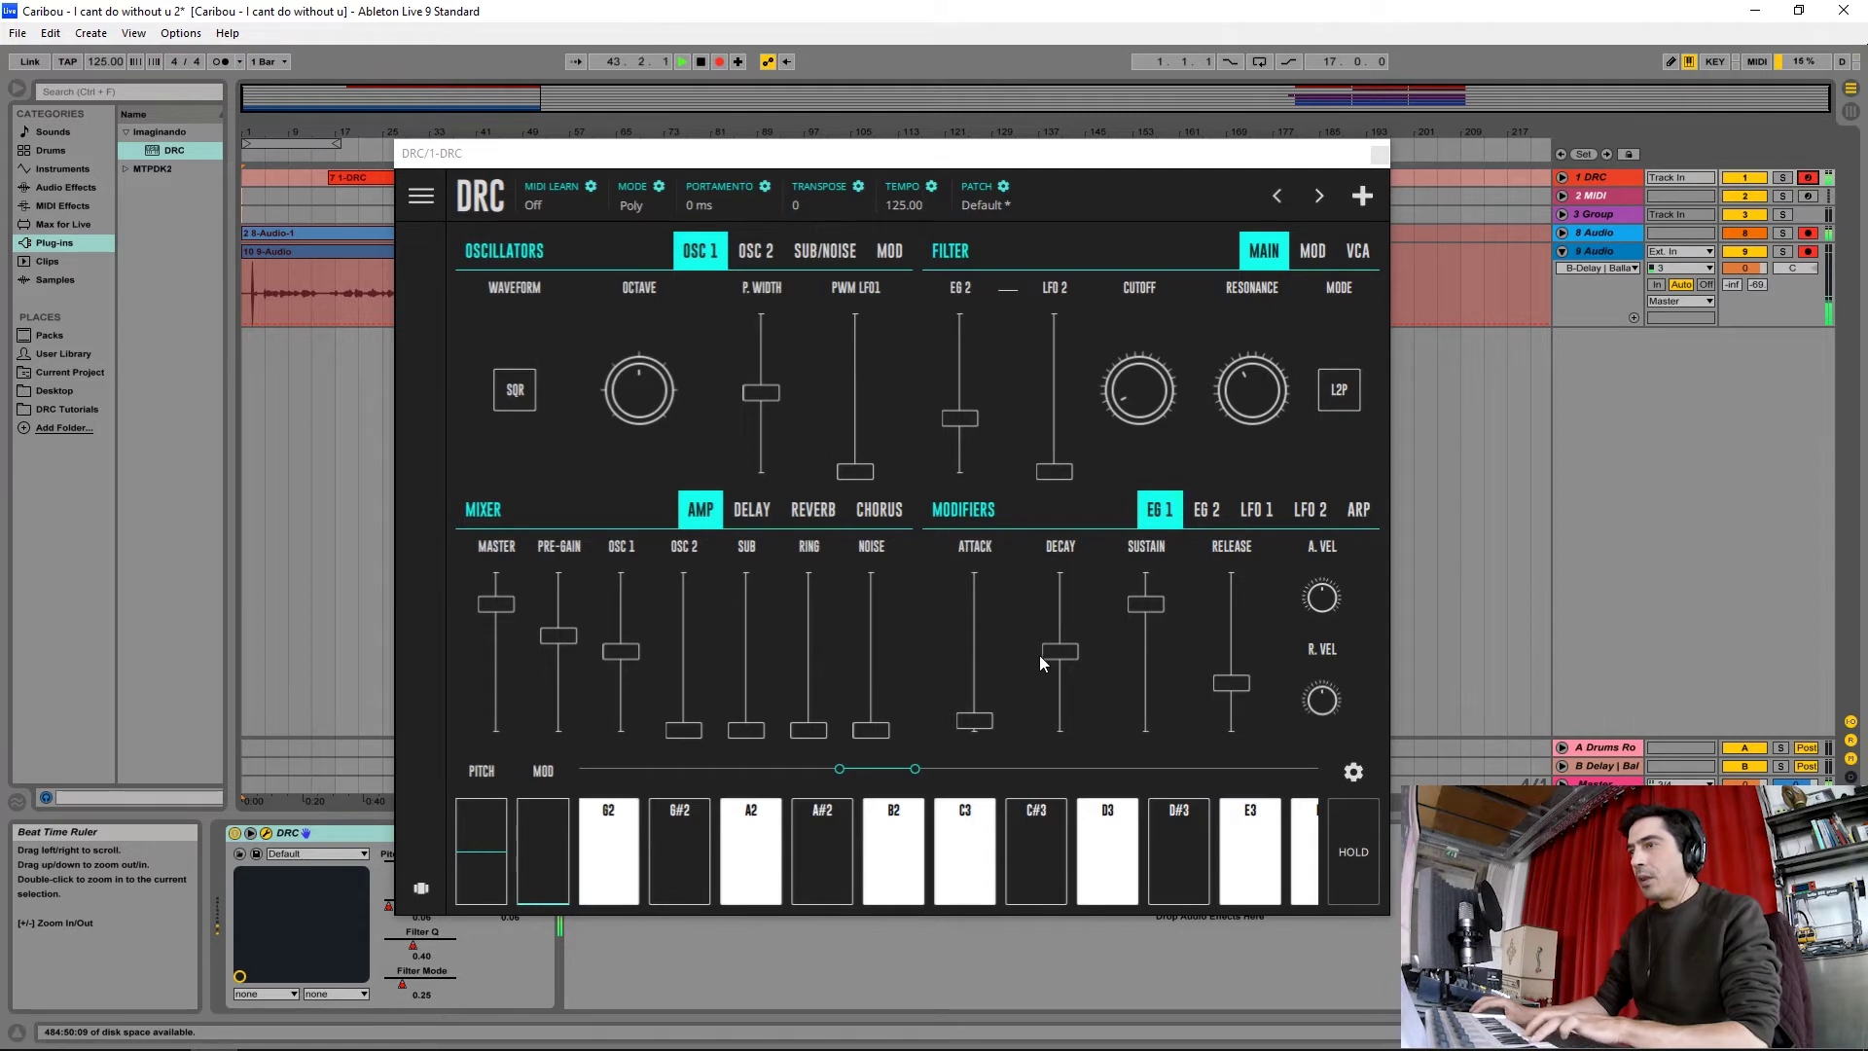
{"action": "left_click_drag", "start_coordinate": [1064, 661], "coordinate": [1152, 674]}
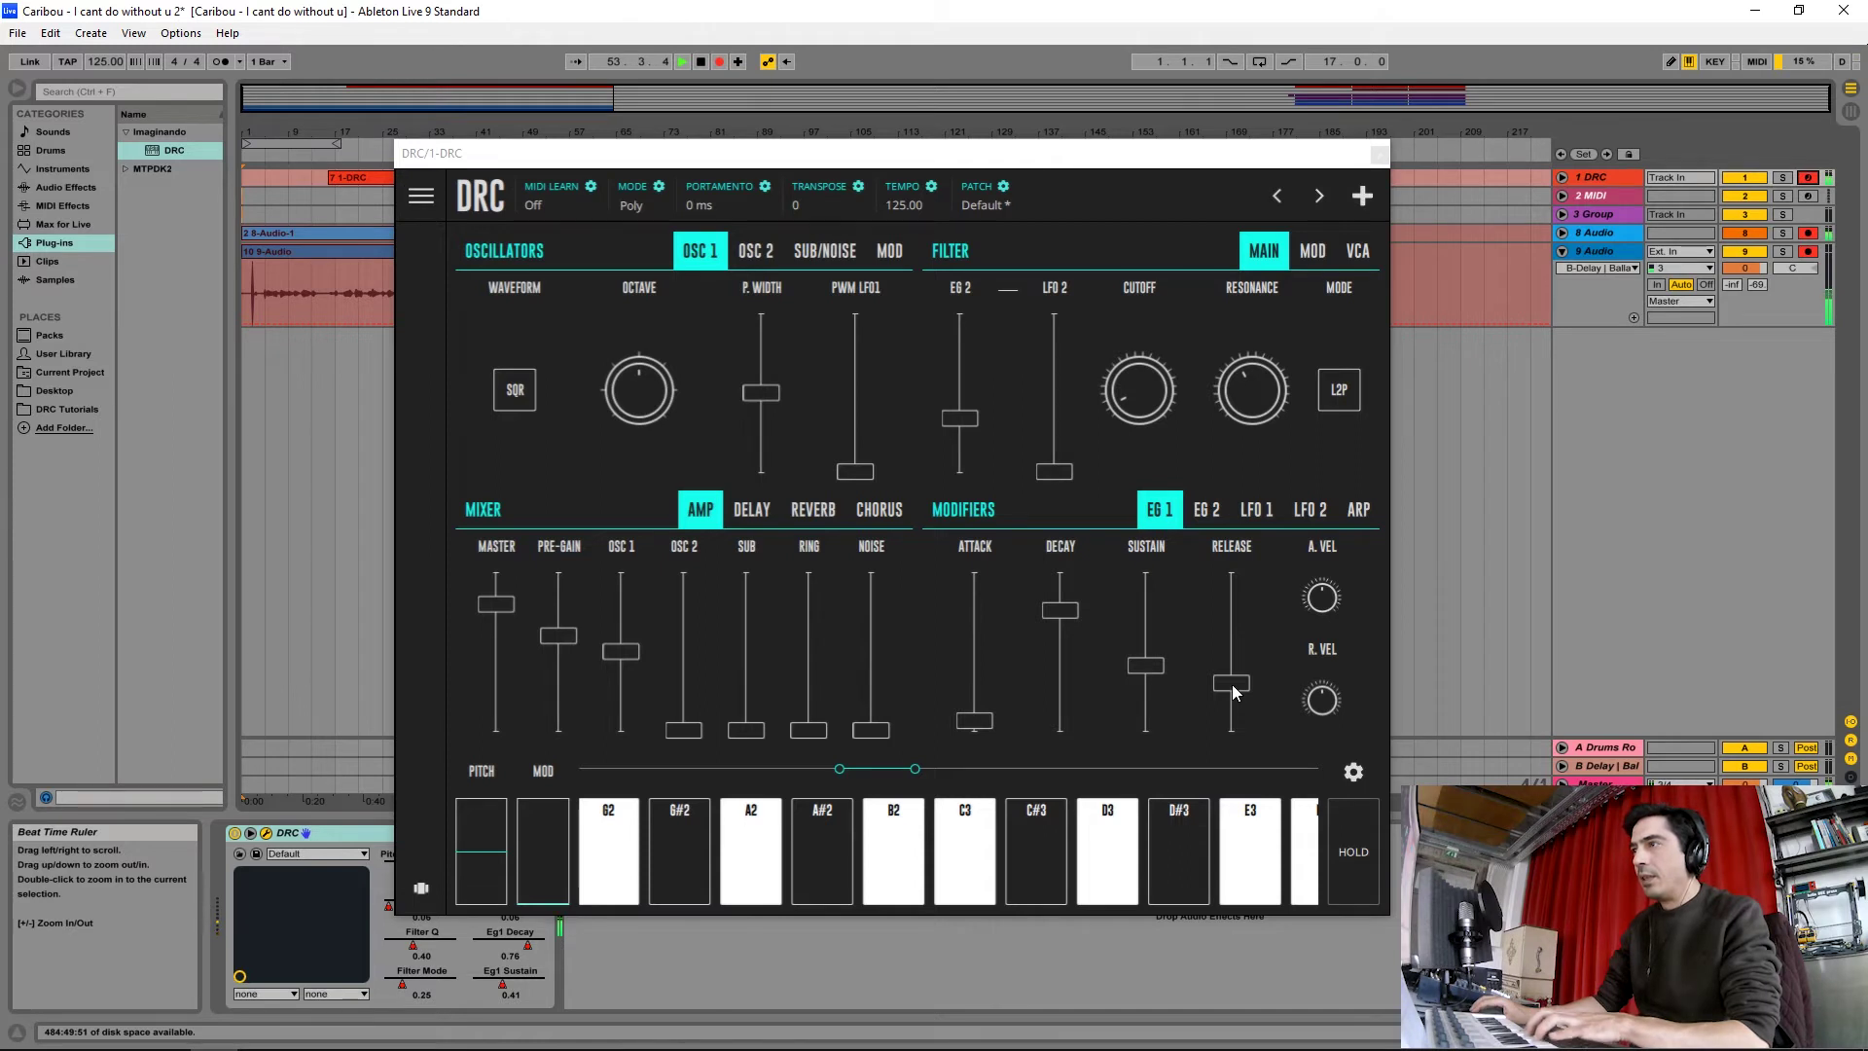
- Slow the EG 2 attack, leaving decay near 0.30 and sustain near 0.61
{"action": "left_click", "coordinate": [1214, 526]}
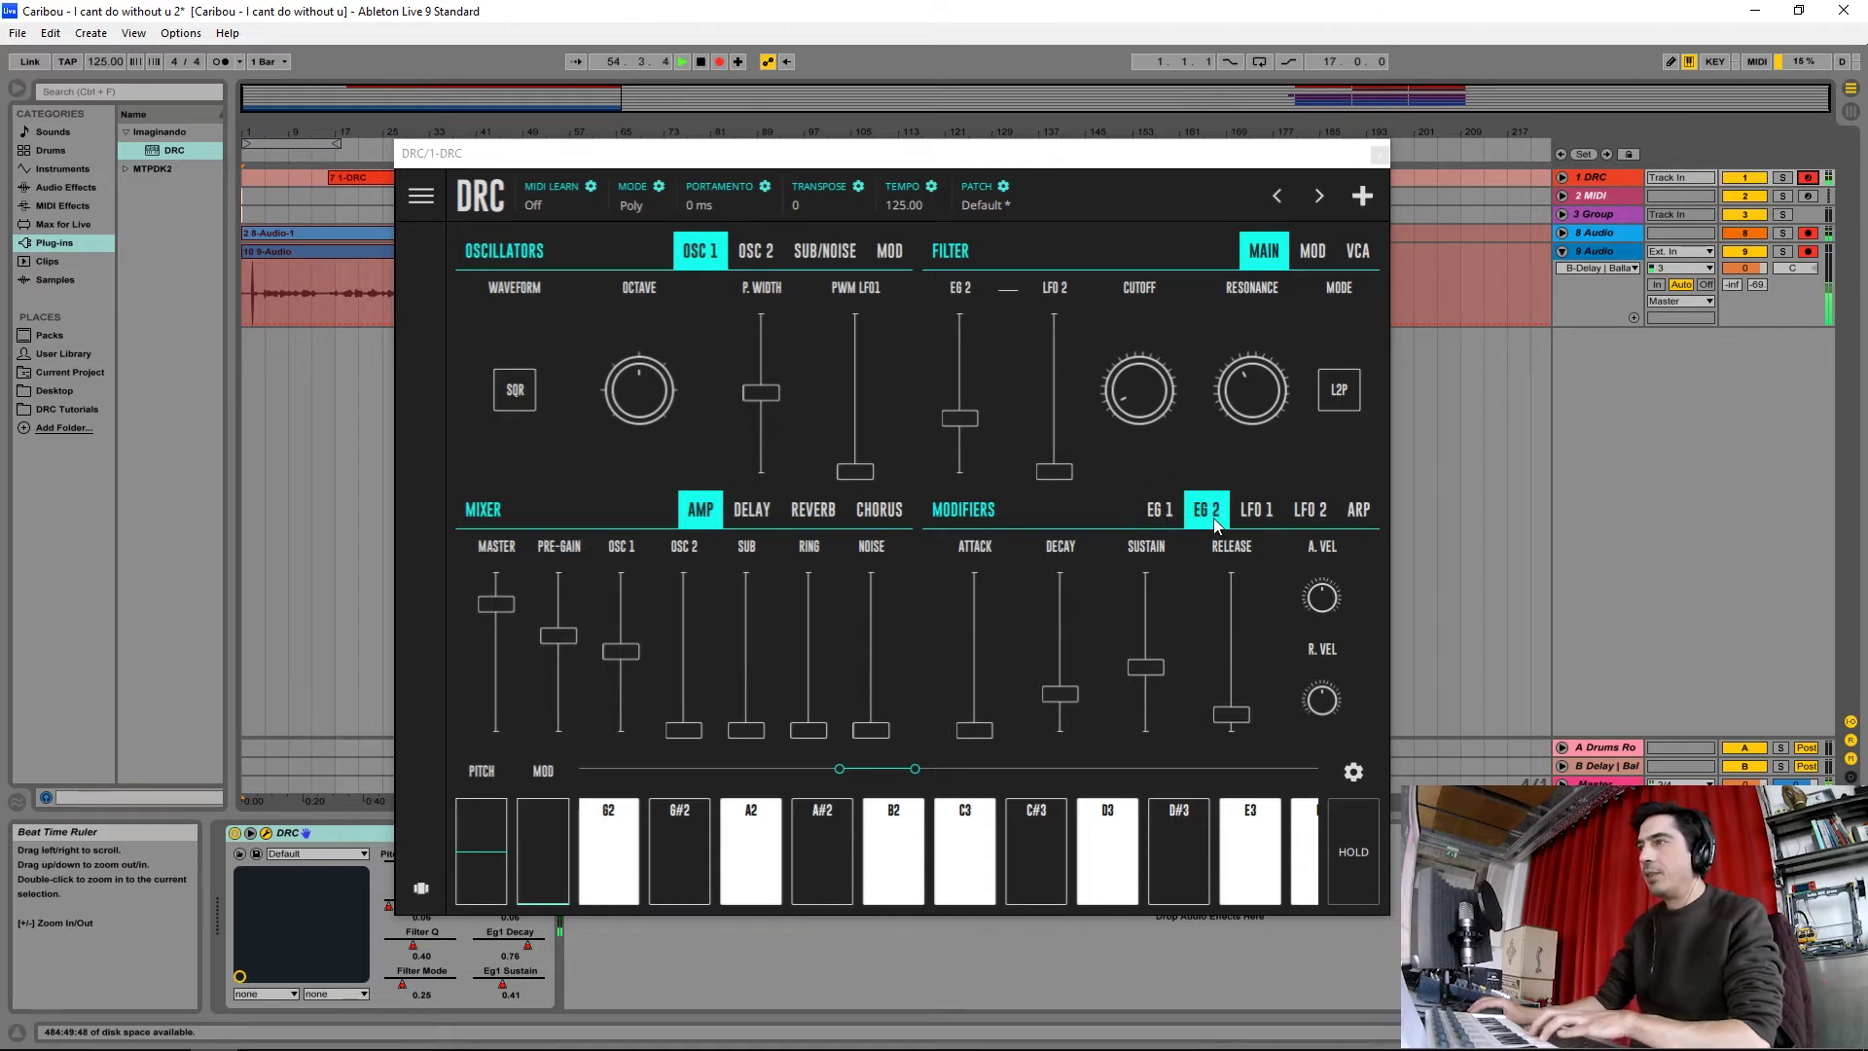
{"action": "mouse_move", "coordinate": [976, 732]}
{"action": "left_click_drag", "start_coordinate": [978, 740], "coordinate": [1144, 640]}
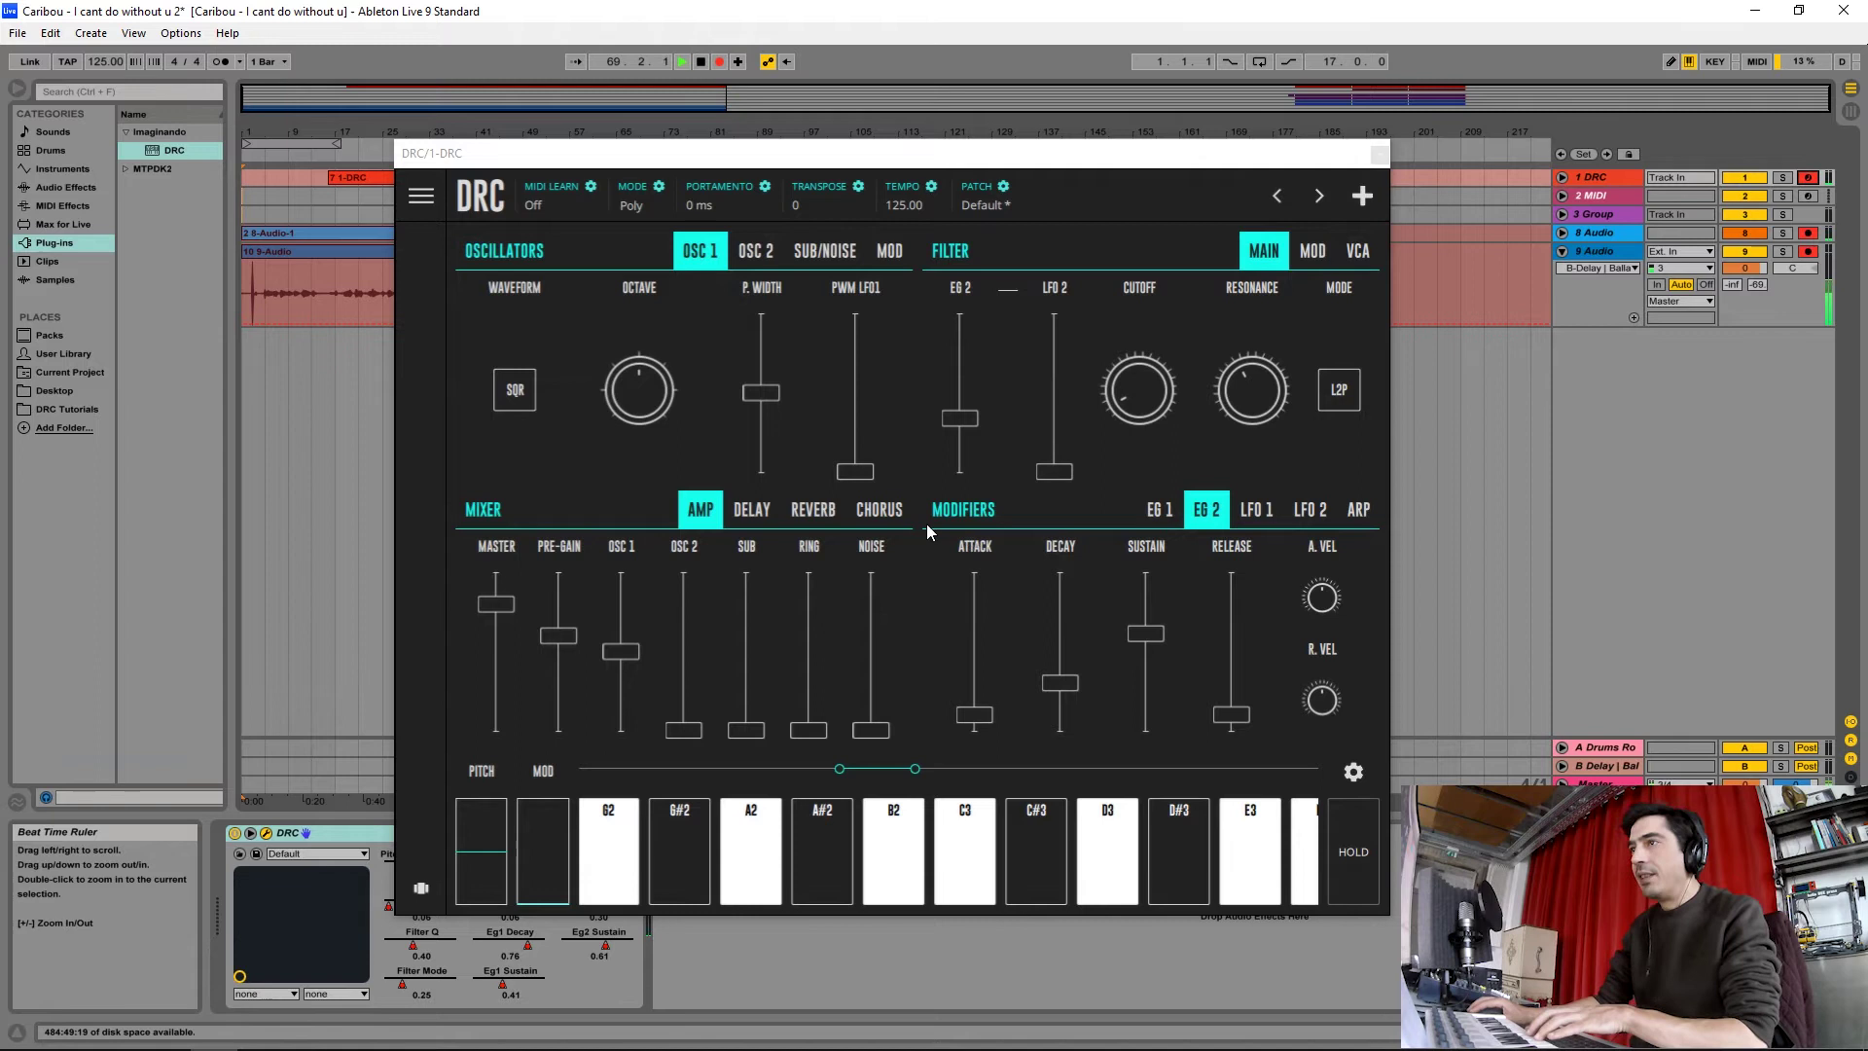
- Enable the DRC chorus with a lowered depth
{"action": "left_click", "coordinate": [878, 509]}
{"action": "mouse_move", "coordinate": [684, 685]}
{"action": "left_mouse_down"}
{"action": "mouse_move", "coordinate": [684, 714]}
{"action": "mouse_move", "coordinate": [598, 709]}
{"action": "mouse_move", "coordinate": [694, 715]}
{"action": "left_mouse_up"}
{"action": "left_click", "coordinate": [515, 665]}
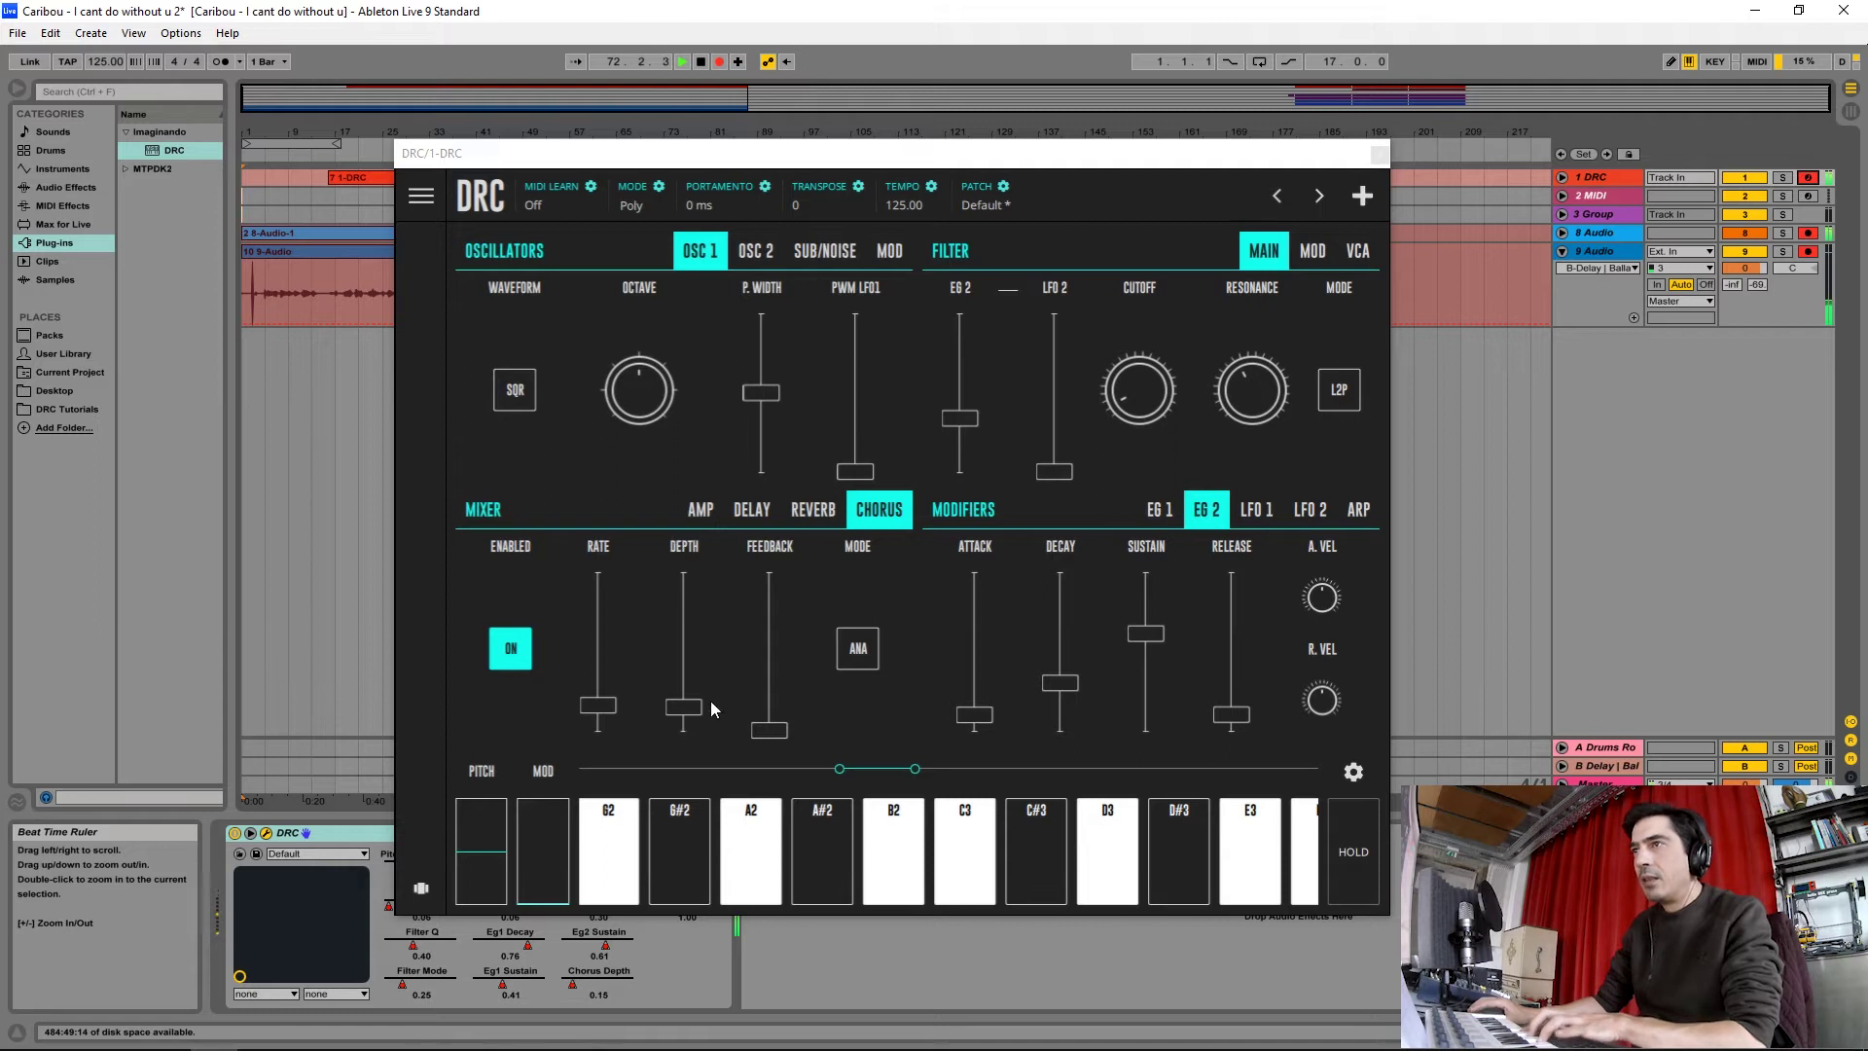
- Add a touch of reverb with a longer decay and modest amount
{"action": "left_click", "coordinate": [816, 509]}
{"action": "left_click_drag", "start_coordinate": [864, 728], "coordinate": [864, 692]}
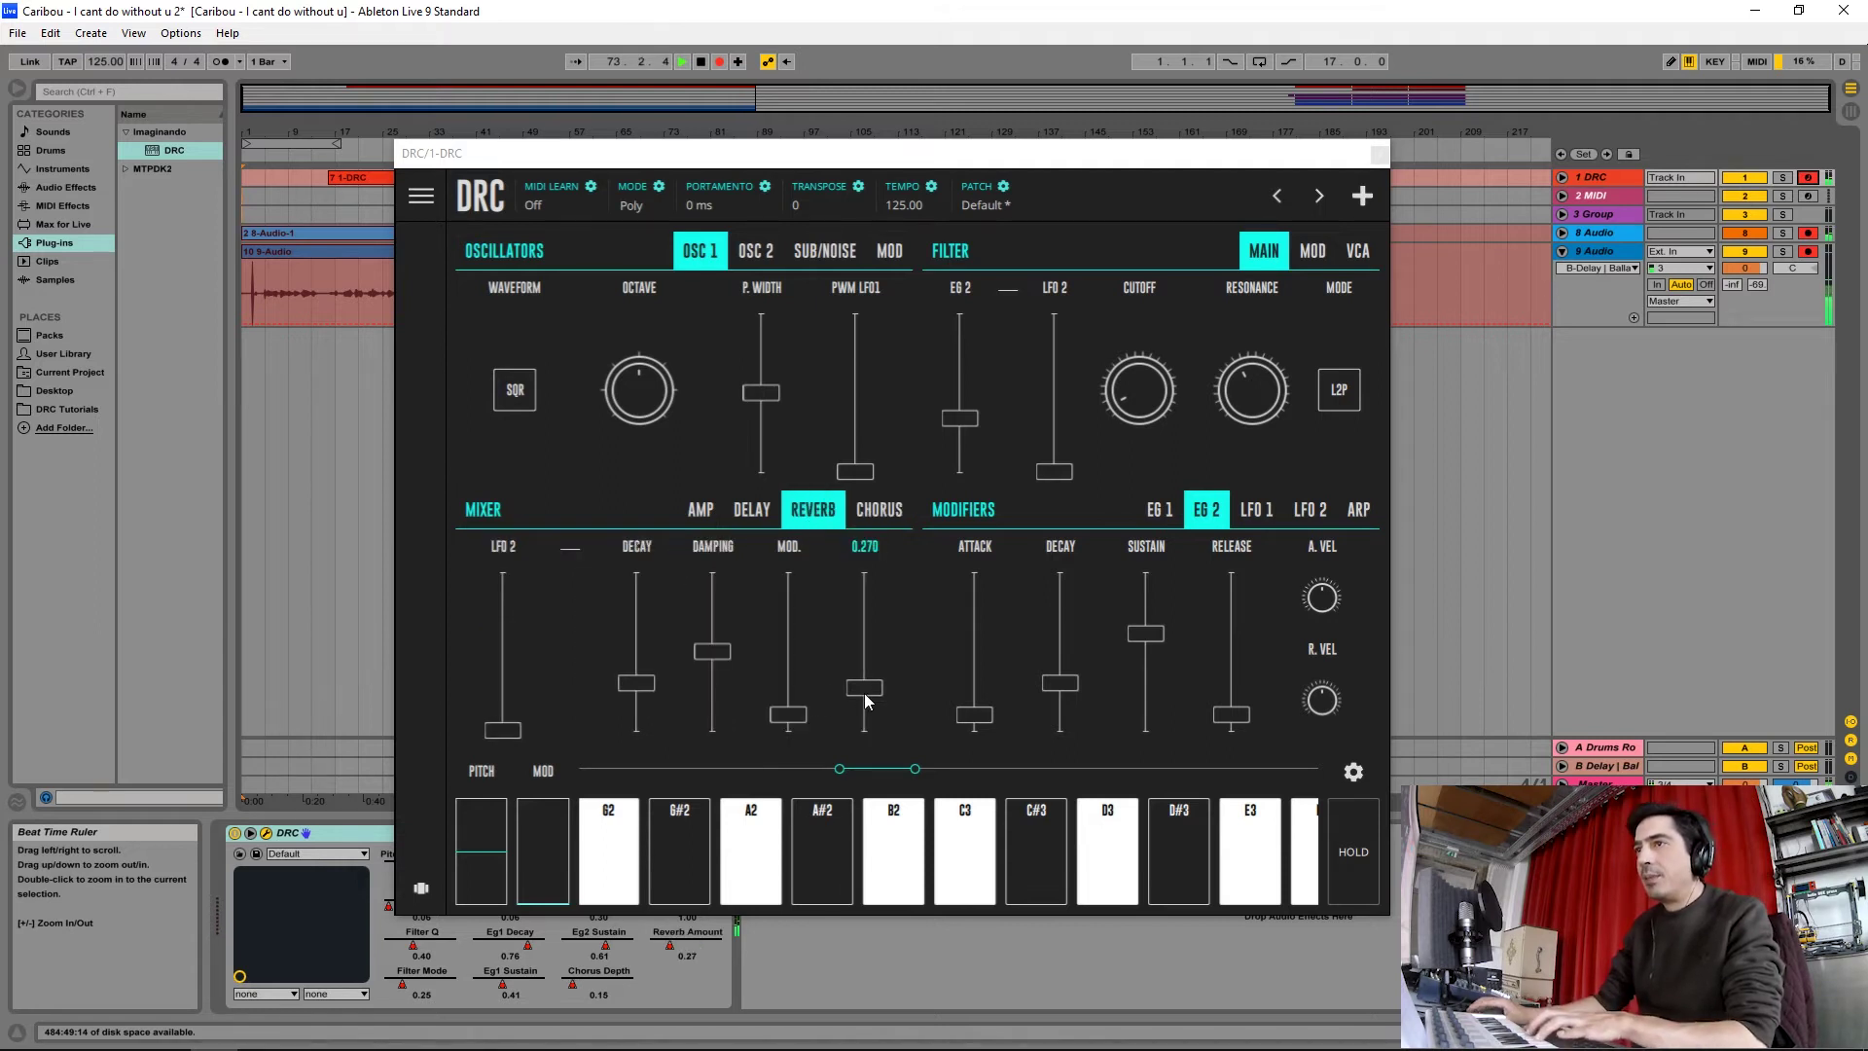
{"action": "left_click_drag", "start_coordinate": [635, 628], "coordinate": [638, 658]}
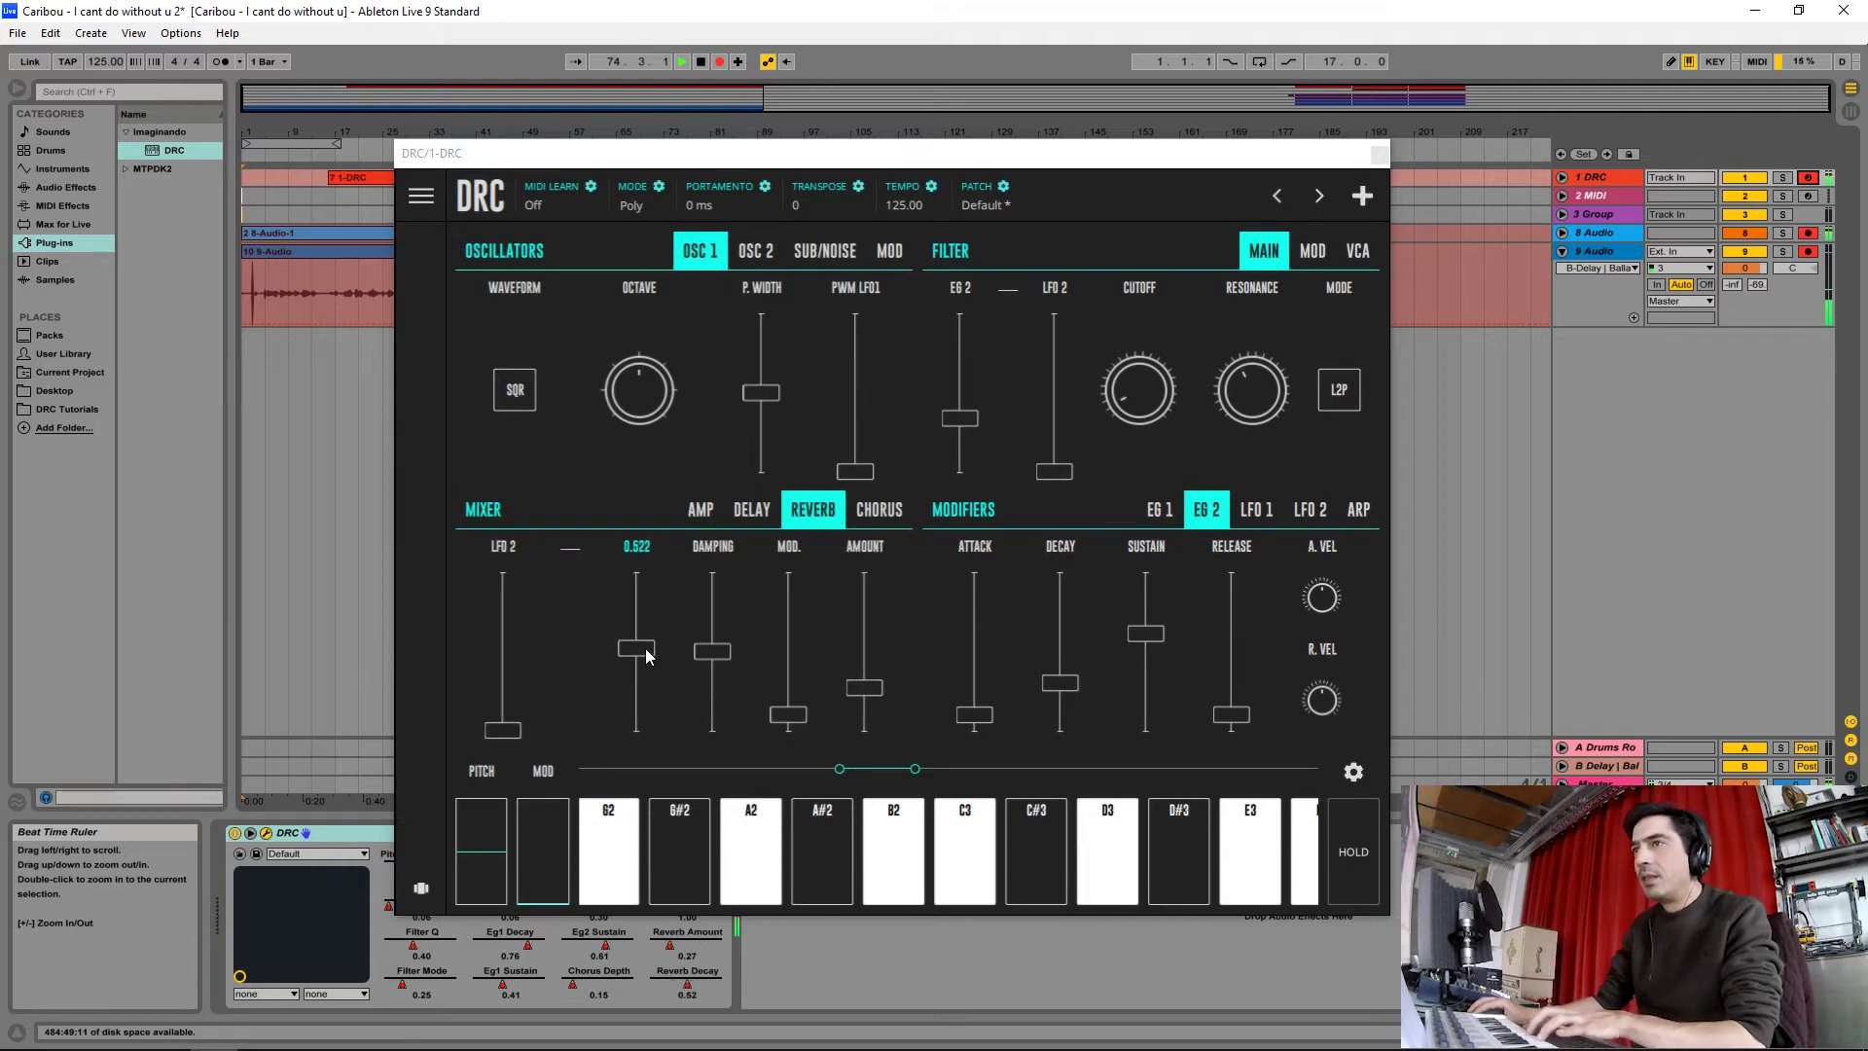
{"action": "left_click_drag", "start_coordinate": [864, 694], "coordinate": [868, 713]}
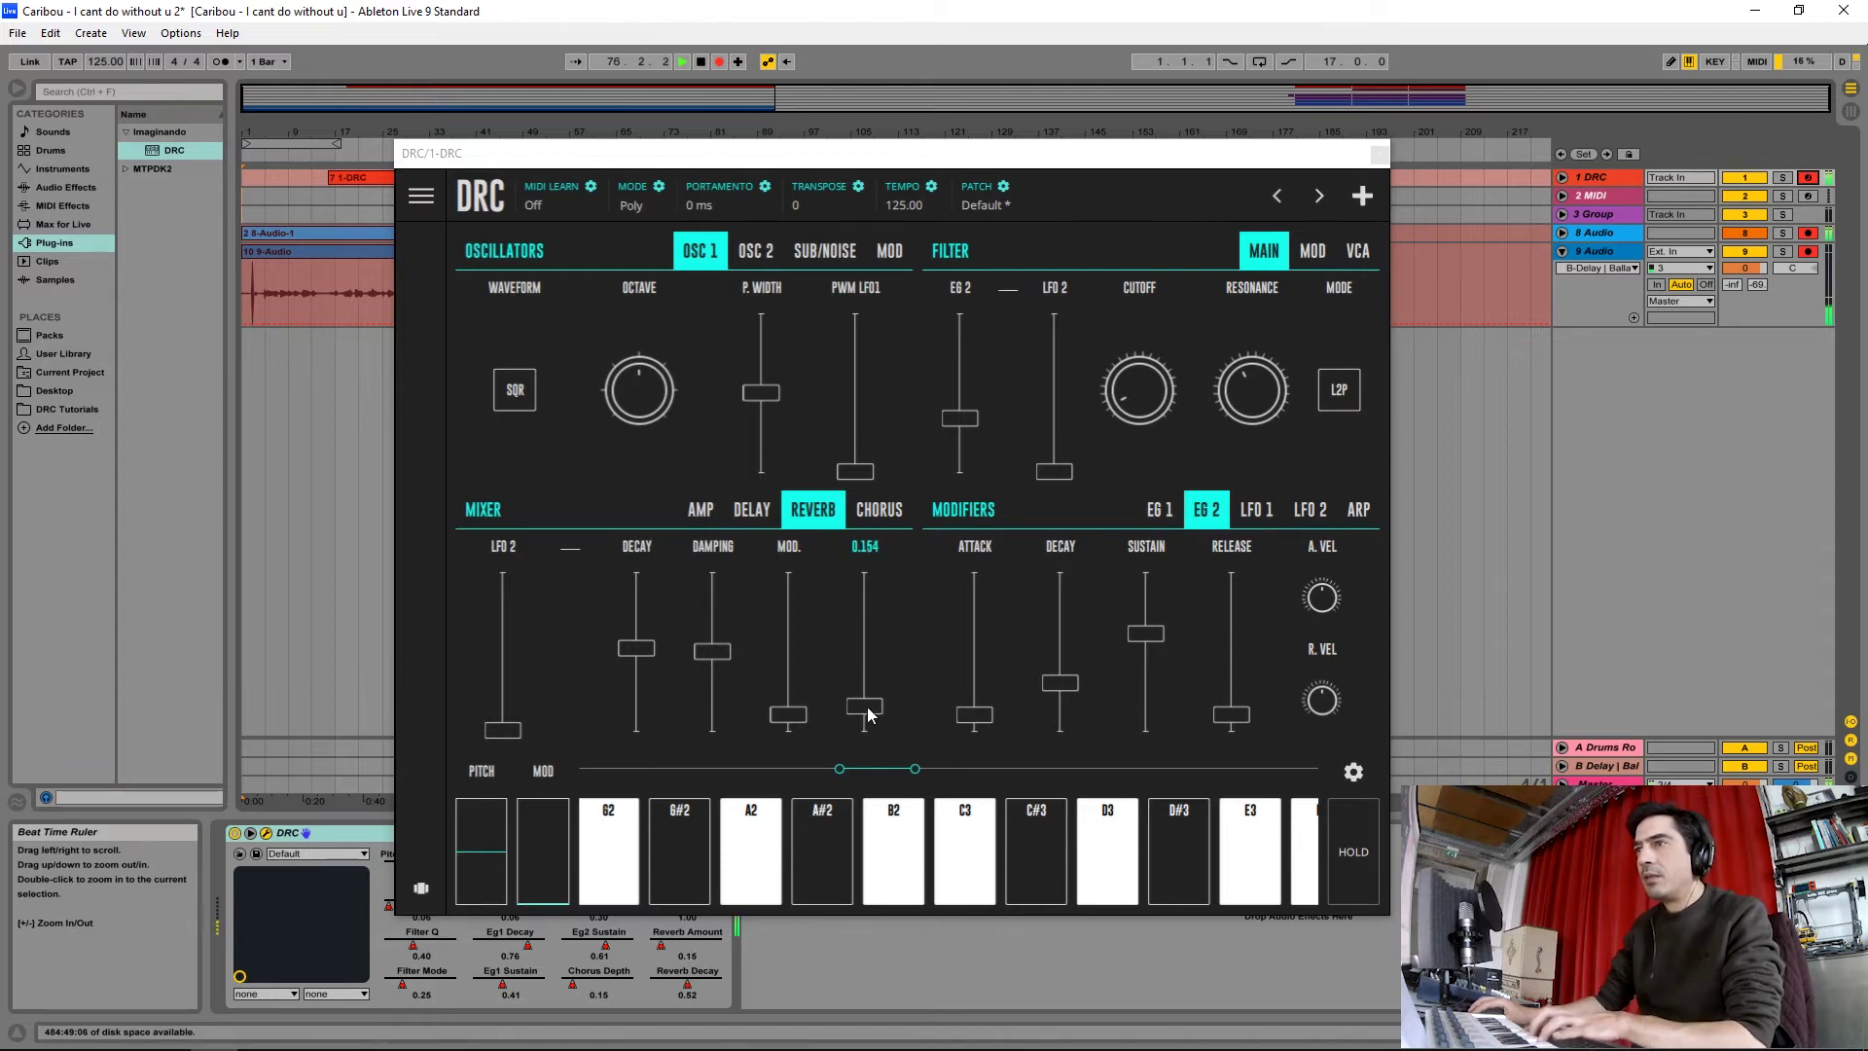
- Turn on a tempo-synced delay with no stereo spread and amount about 0.17
{"action": "left_click", "coordinate": [752, 508]}
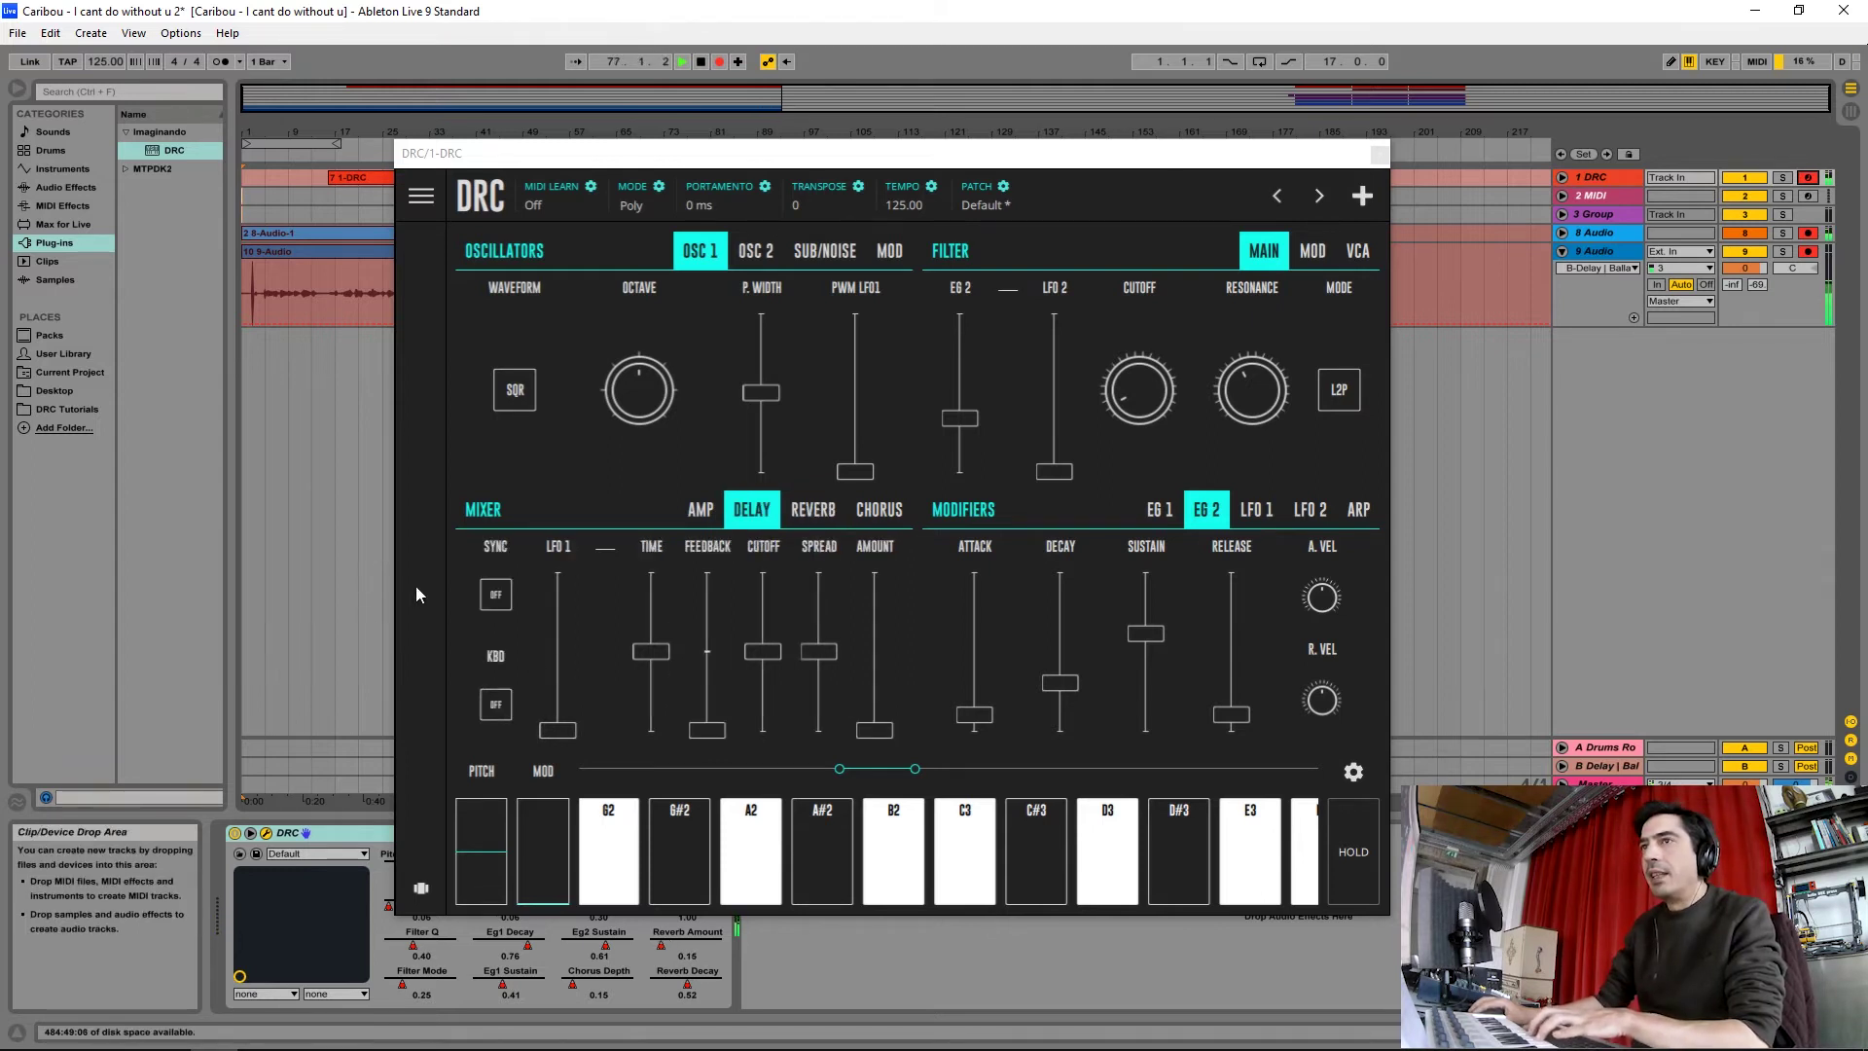
{"action": "left_click", "coordinate": [495, 595]}
{"action": "left_click_drag", "start_coordinate": [656, 663], "coordinate": [651, 636]}
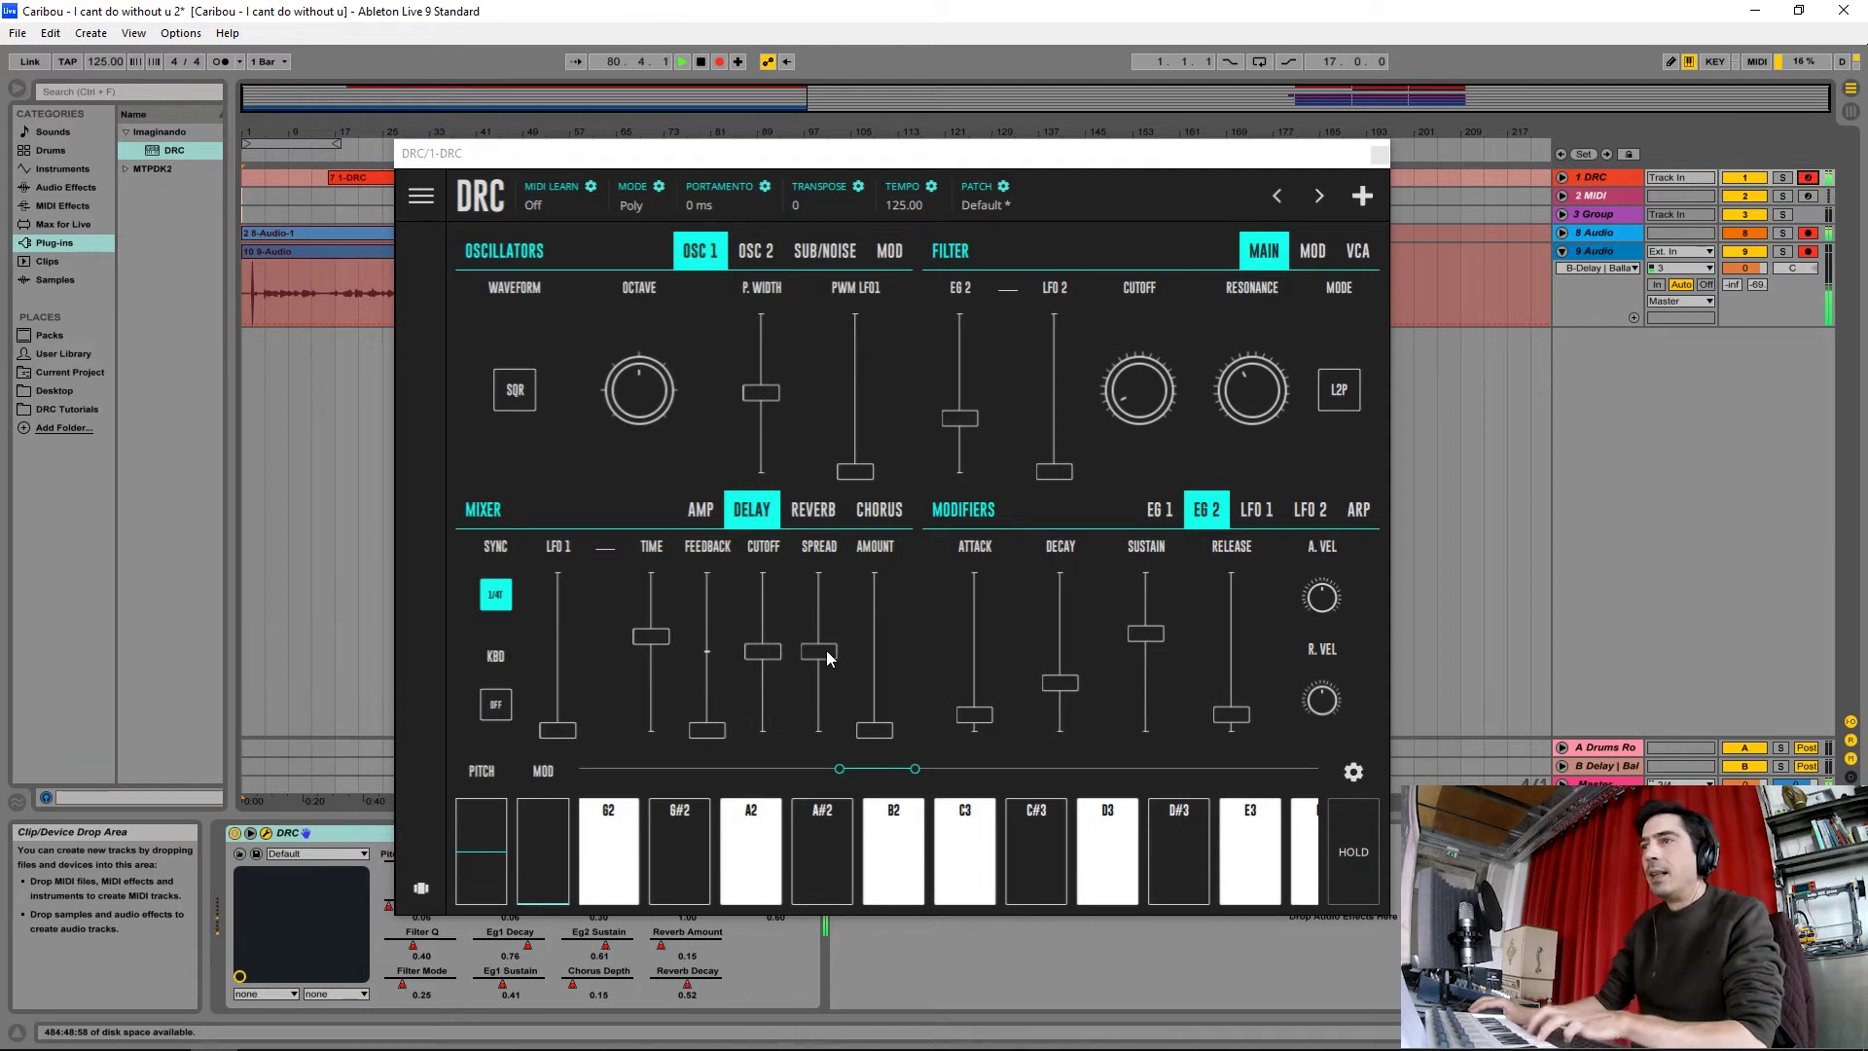
{"action": "left_click_drag", "start_coordinate": [869, 689], "coordinate": [873, 675]}
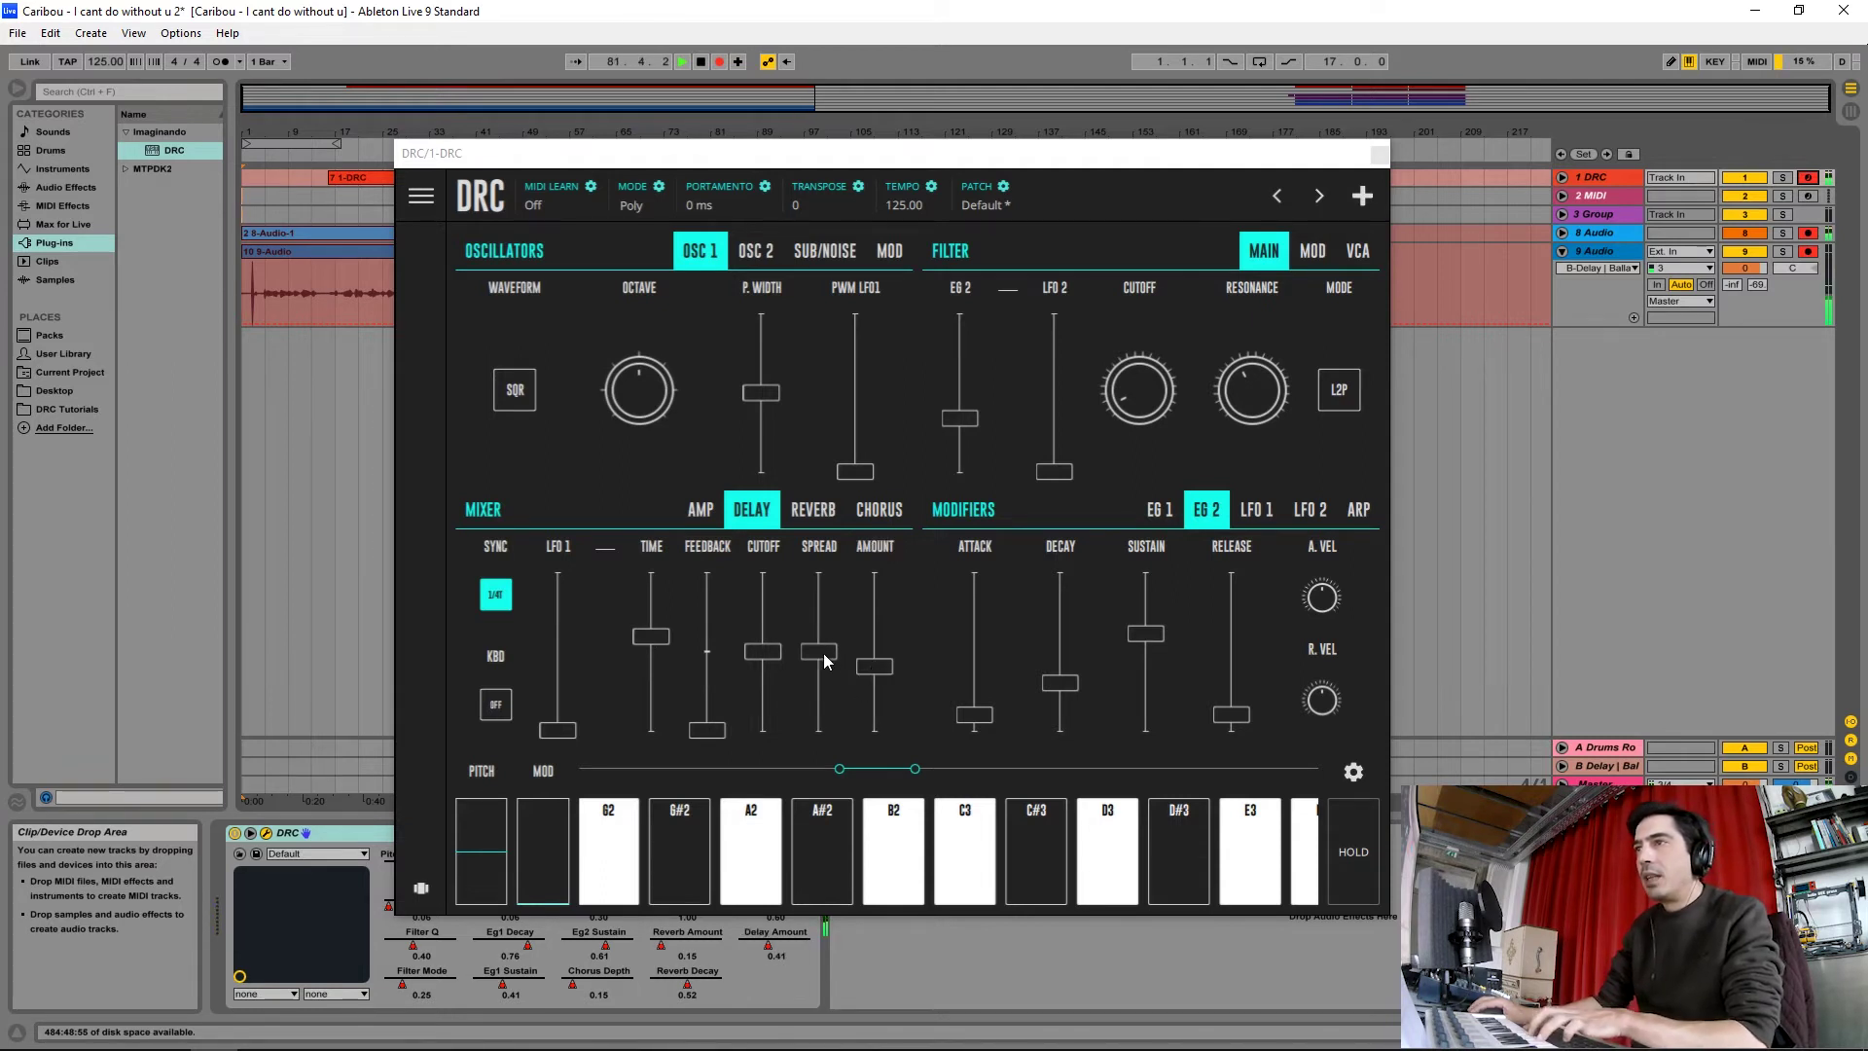
{"action": "left_click_drag", "start_coordinate": [815, 659], "coordinate": [707, 713]}
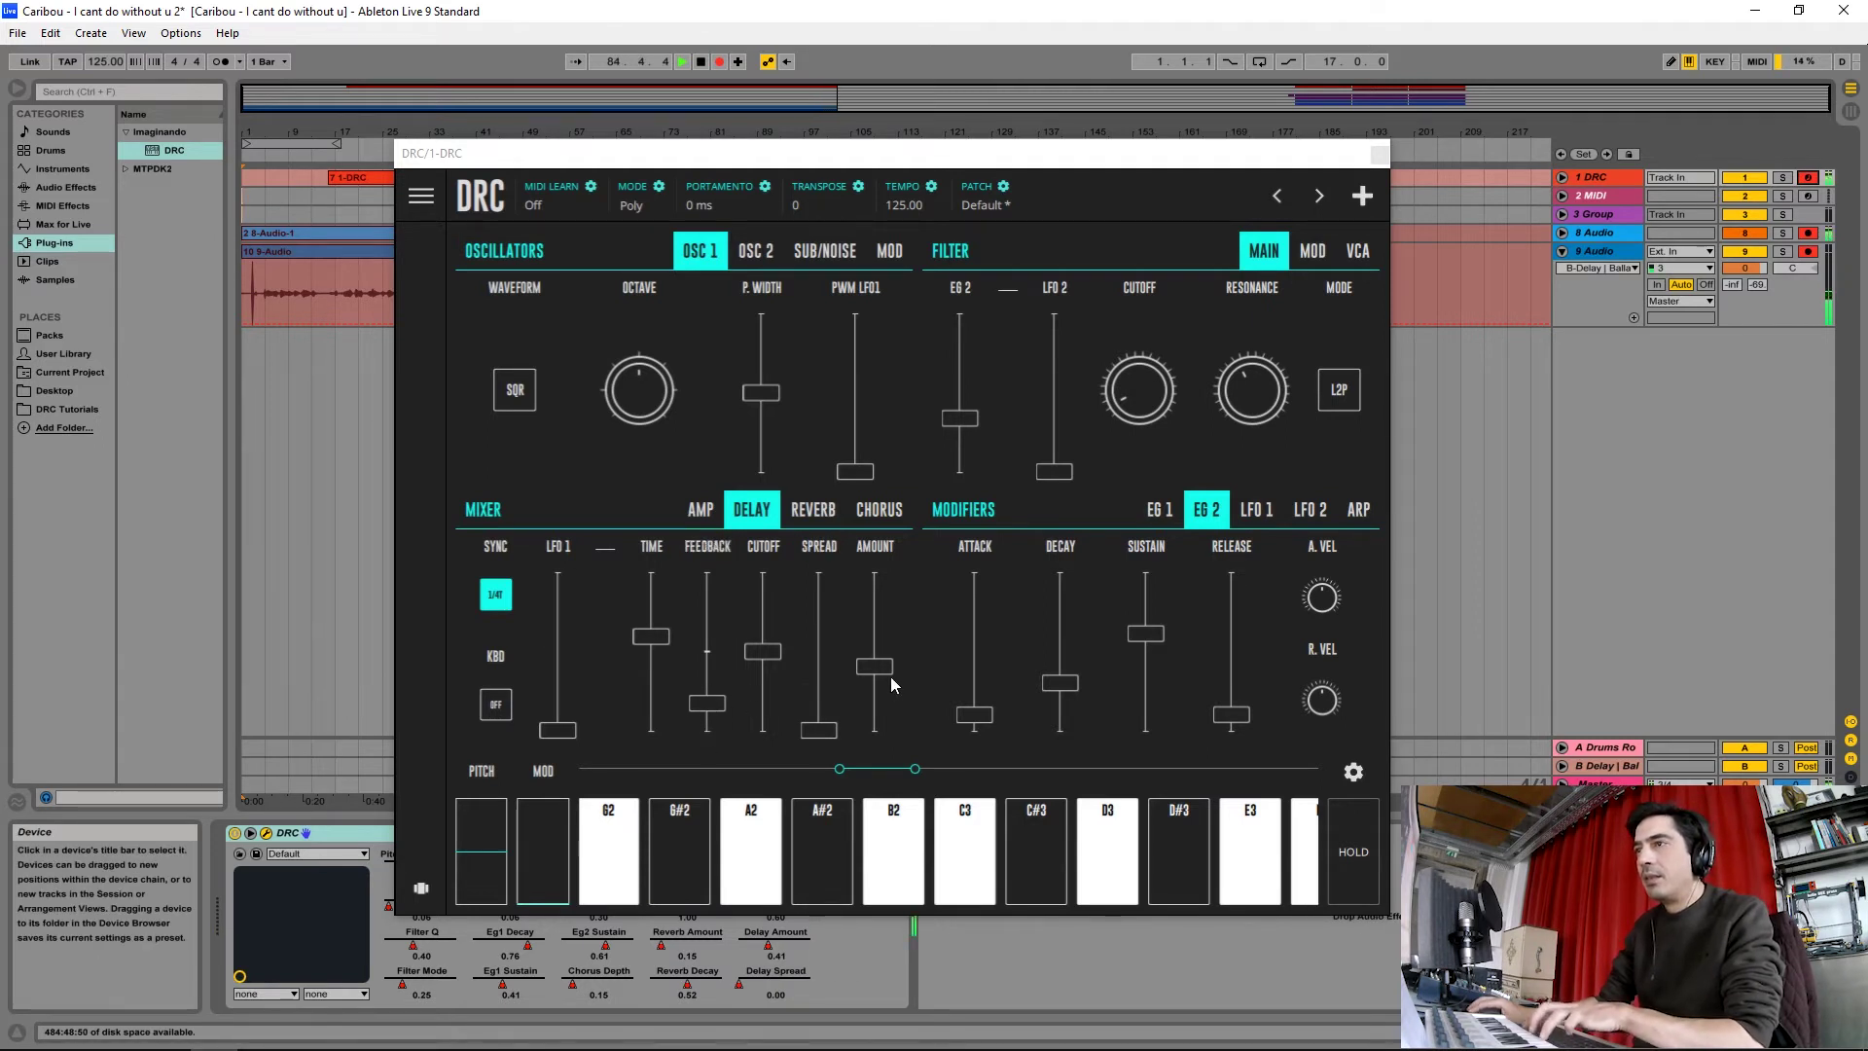
{"action": "left_click_drag", "start_coordinate": [876, 669], "coordinate": [873, 711]}
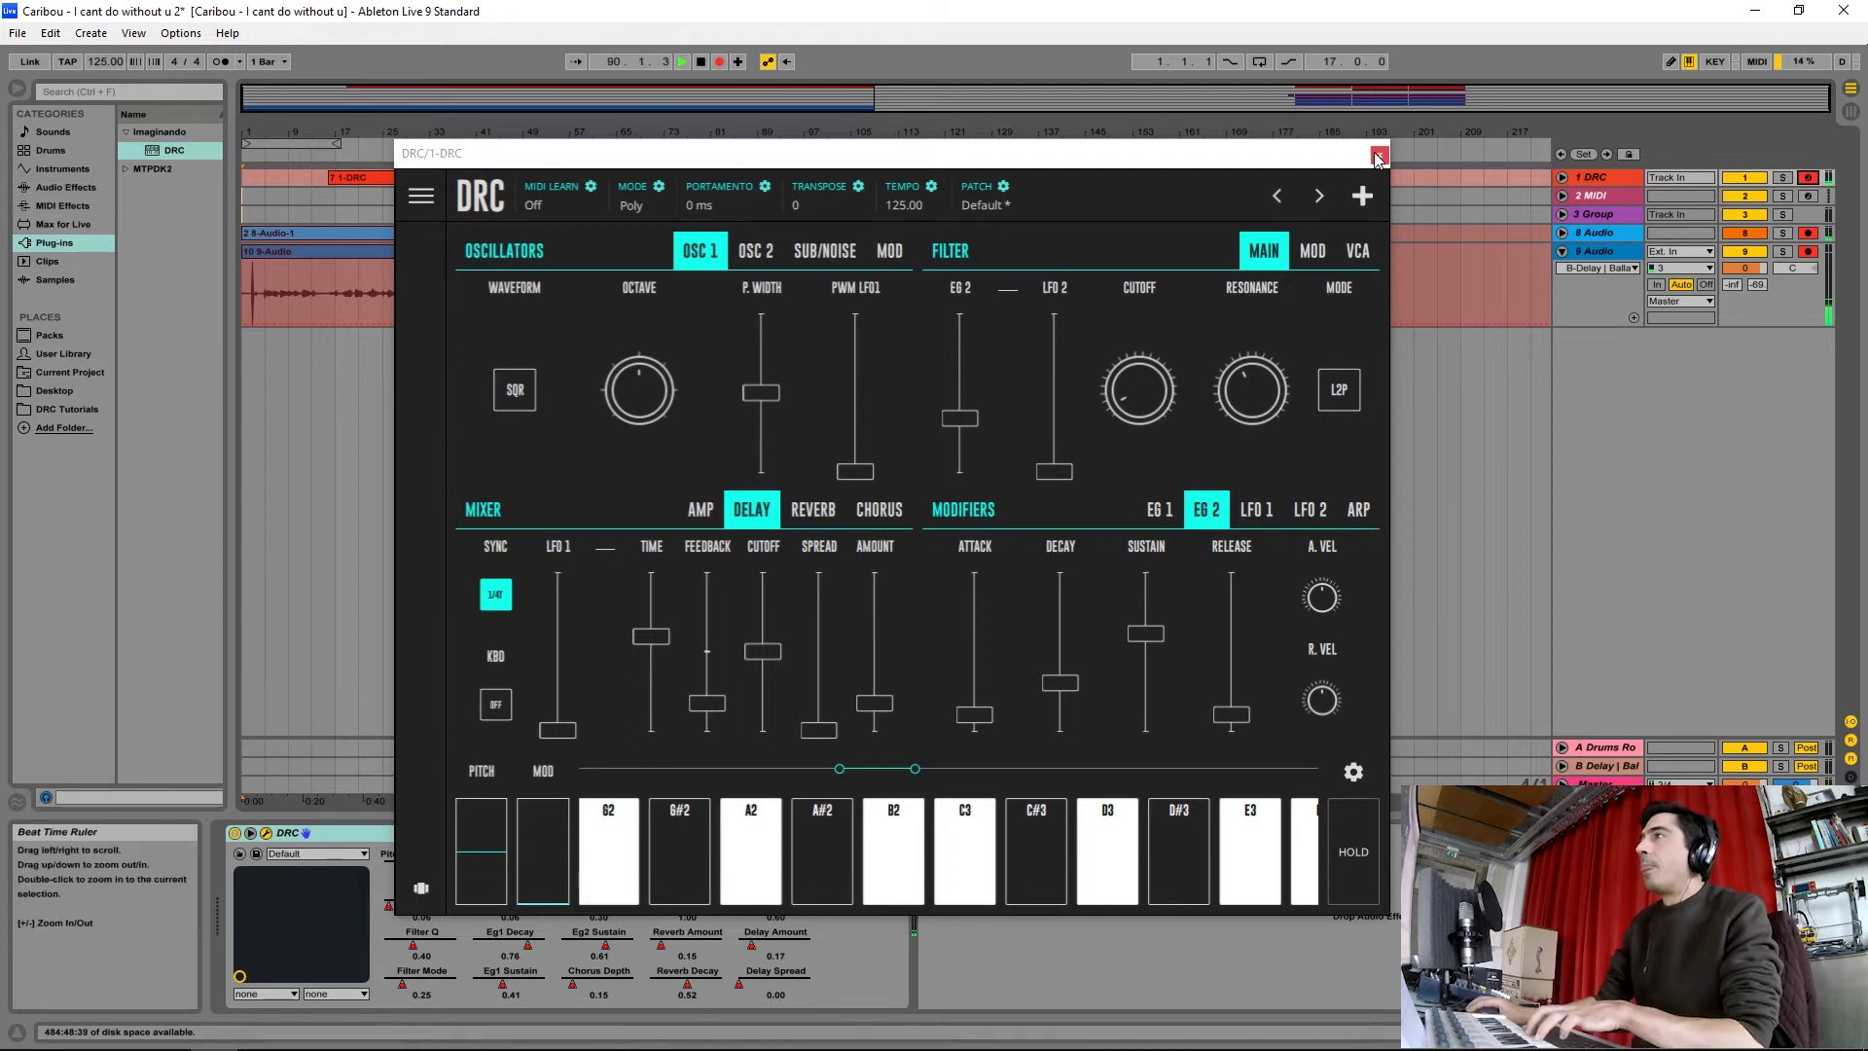
- Close the lead's DRC window, arm track 2 MIDI, and load a new DRC onto it
{"action": "left_click", "coordinate": [1380, 153]}
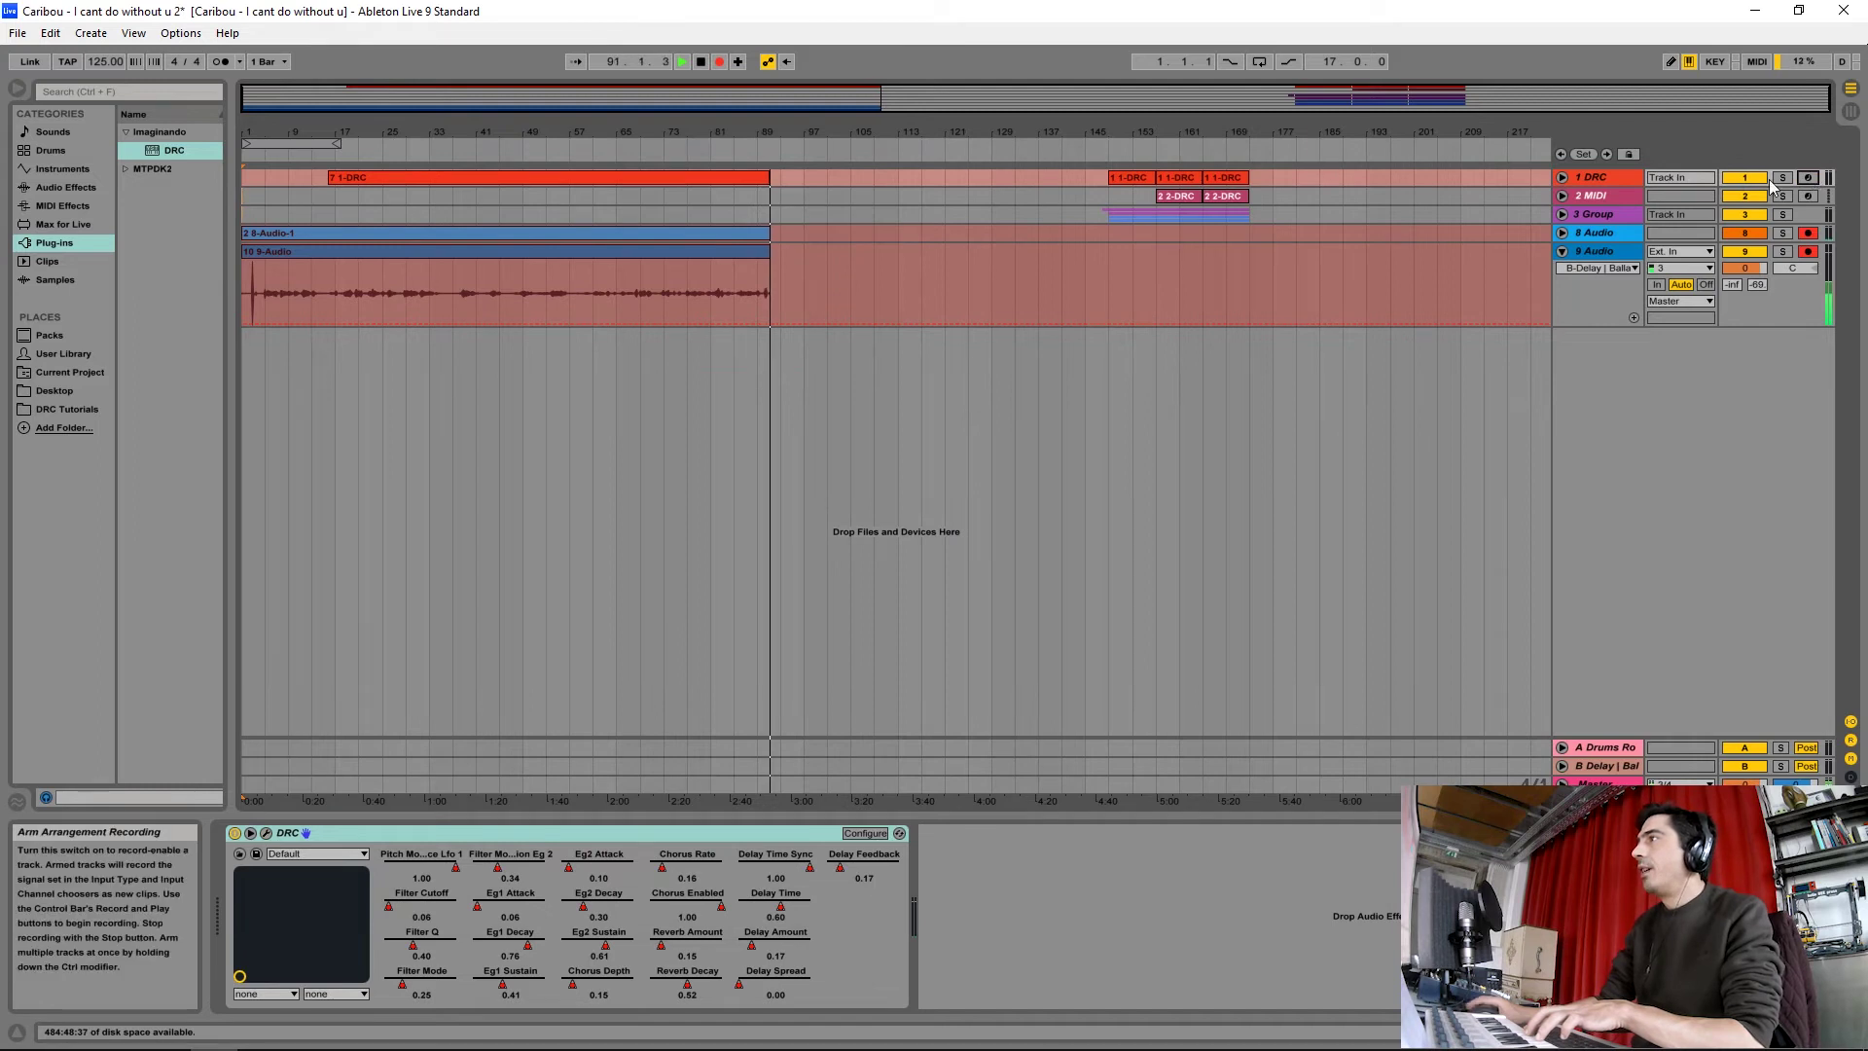
{"action": "left_click", "coordinate": [1606, 196]}
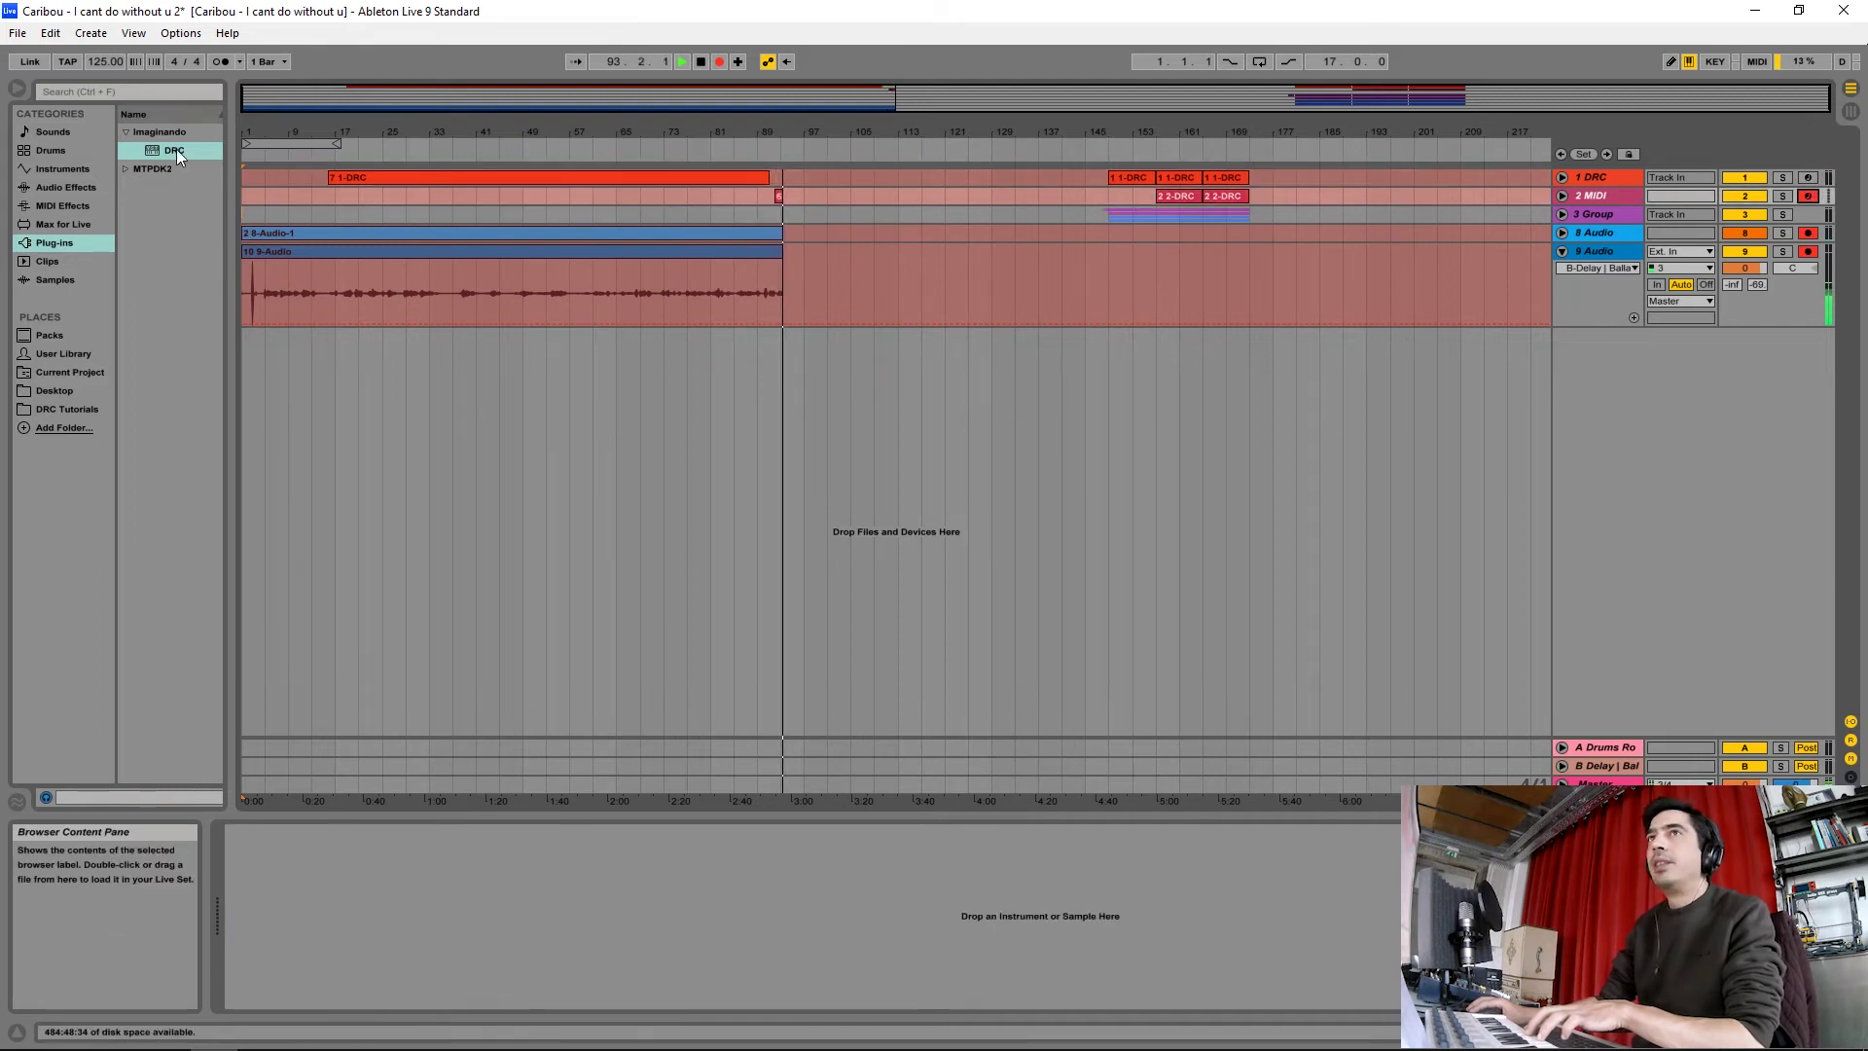
{"action": "left_click_drag", "start_coordinate": [177, 149], "coordinate": [1602, 202]}
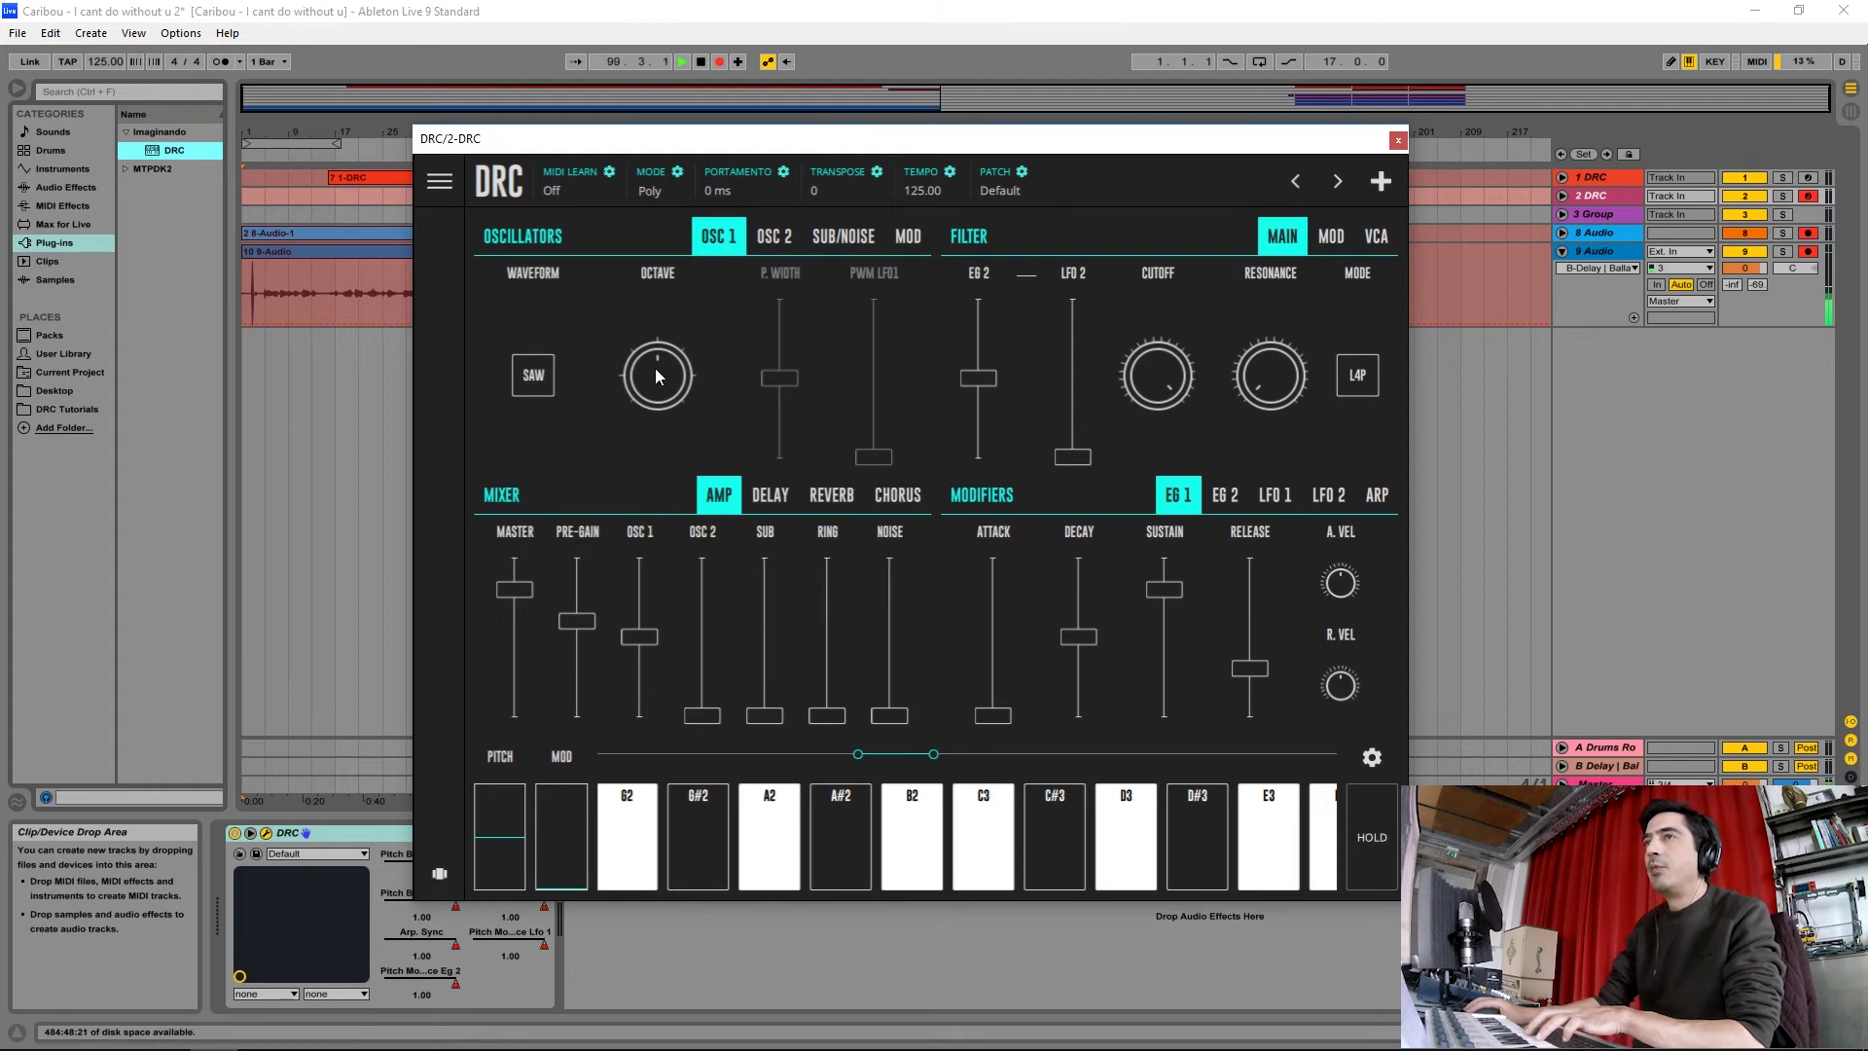
- Drop oscillator 1 to octave -1 and set the voice mode to Mono
{"action": "scroll", "coordinate": [655, 368], "scroll_direction": "down", "scroll_amount": 1}
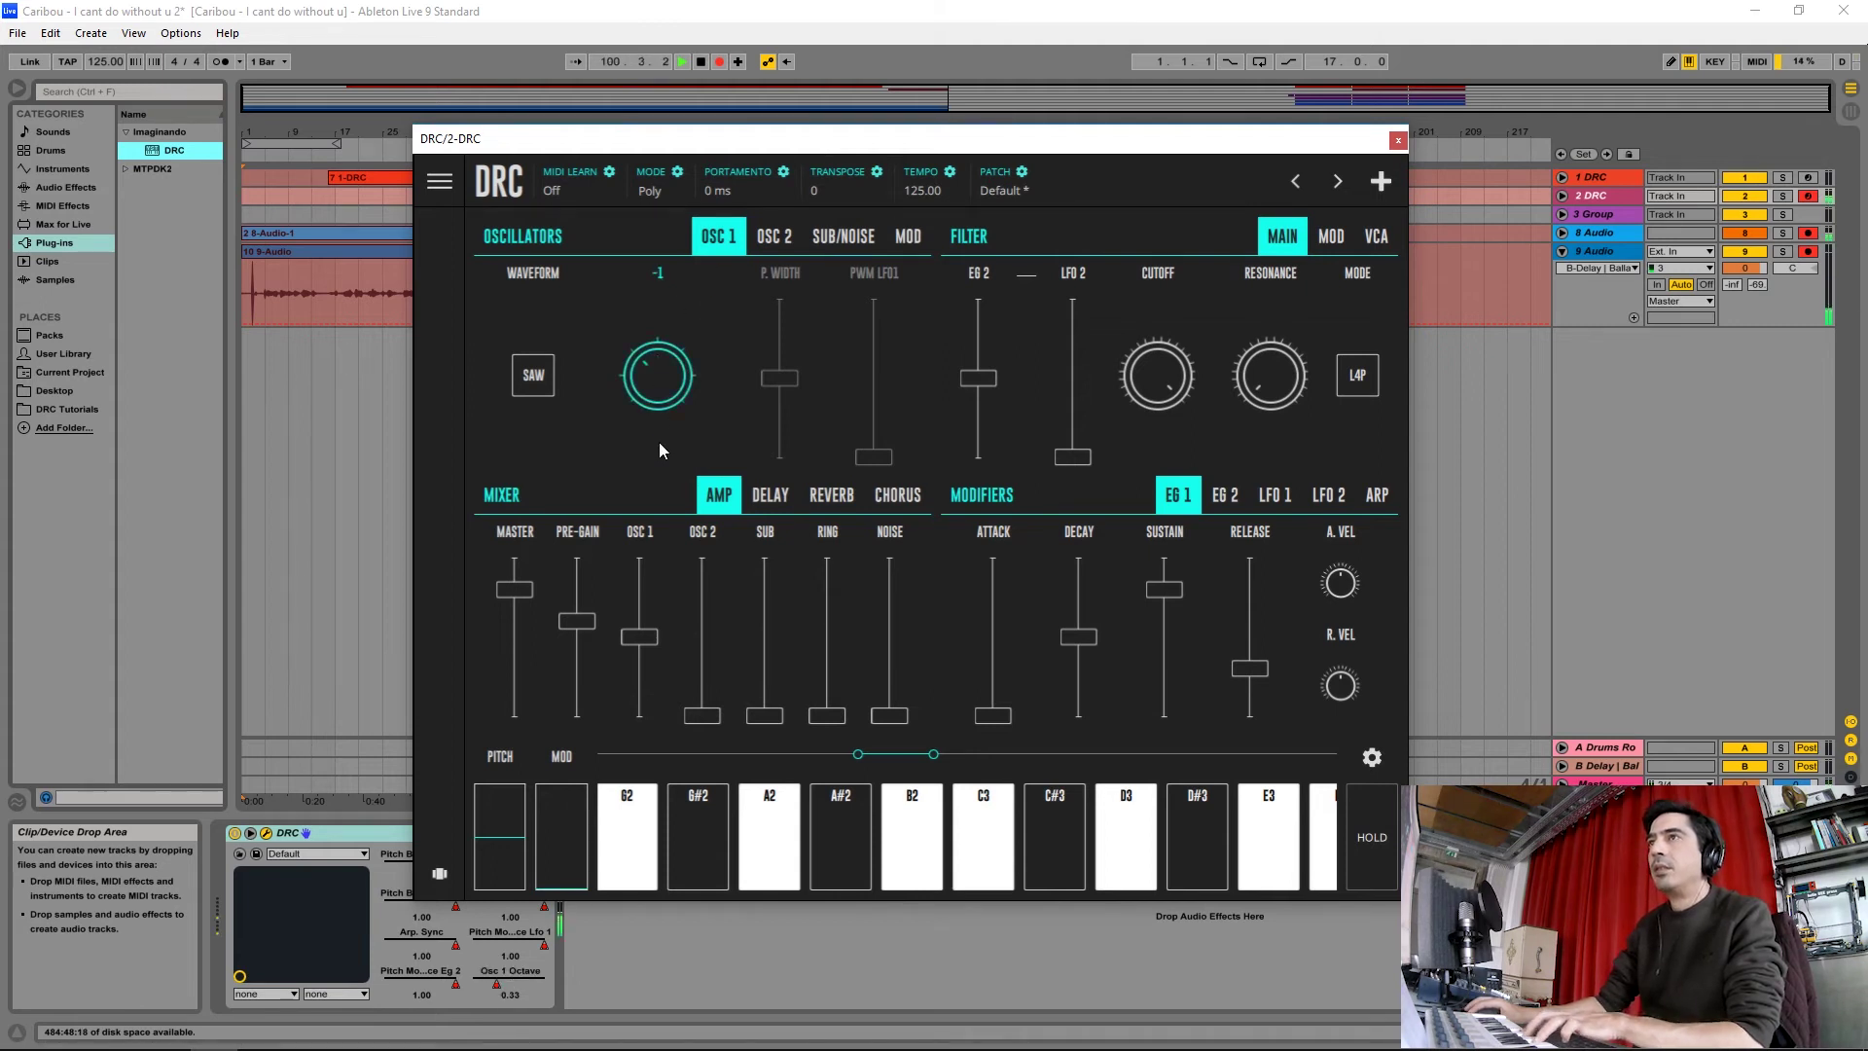
{"action": "left_click", "coordinate": [664, 189]}
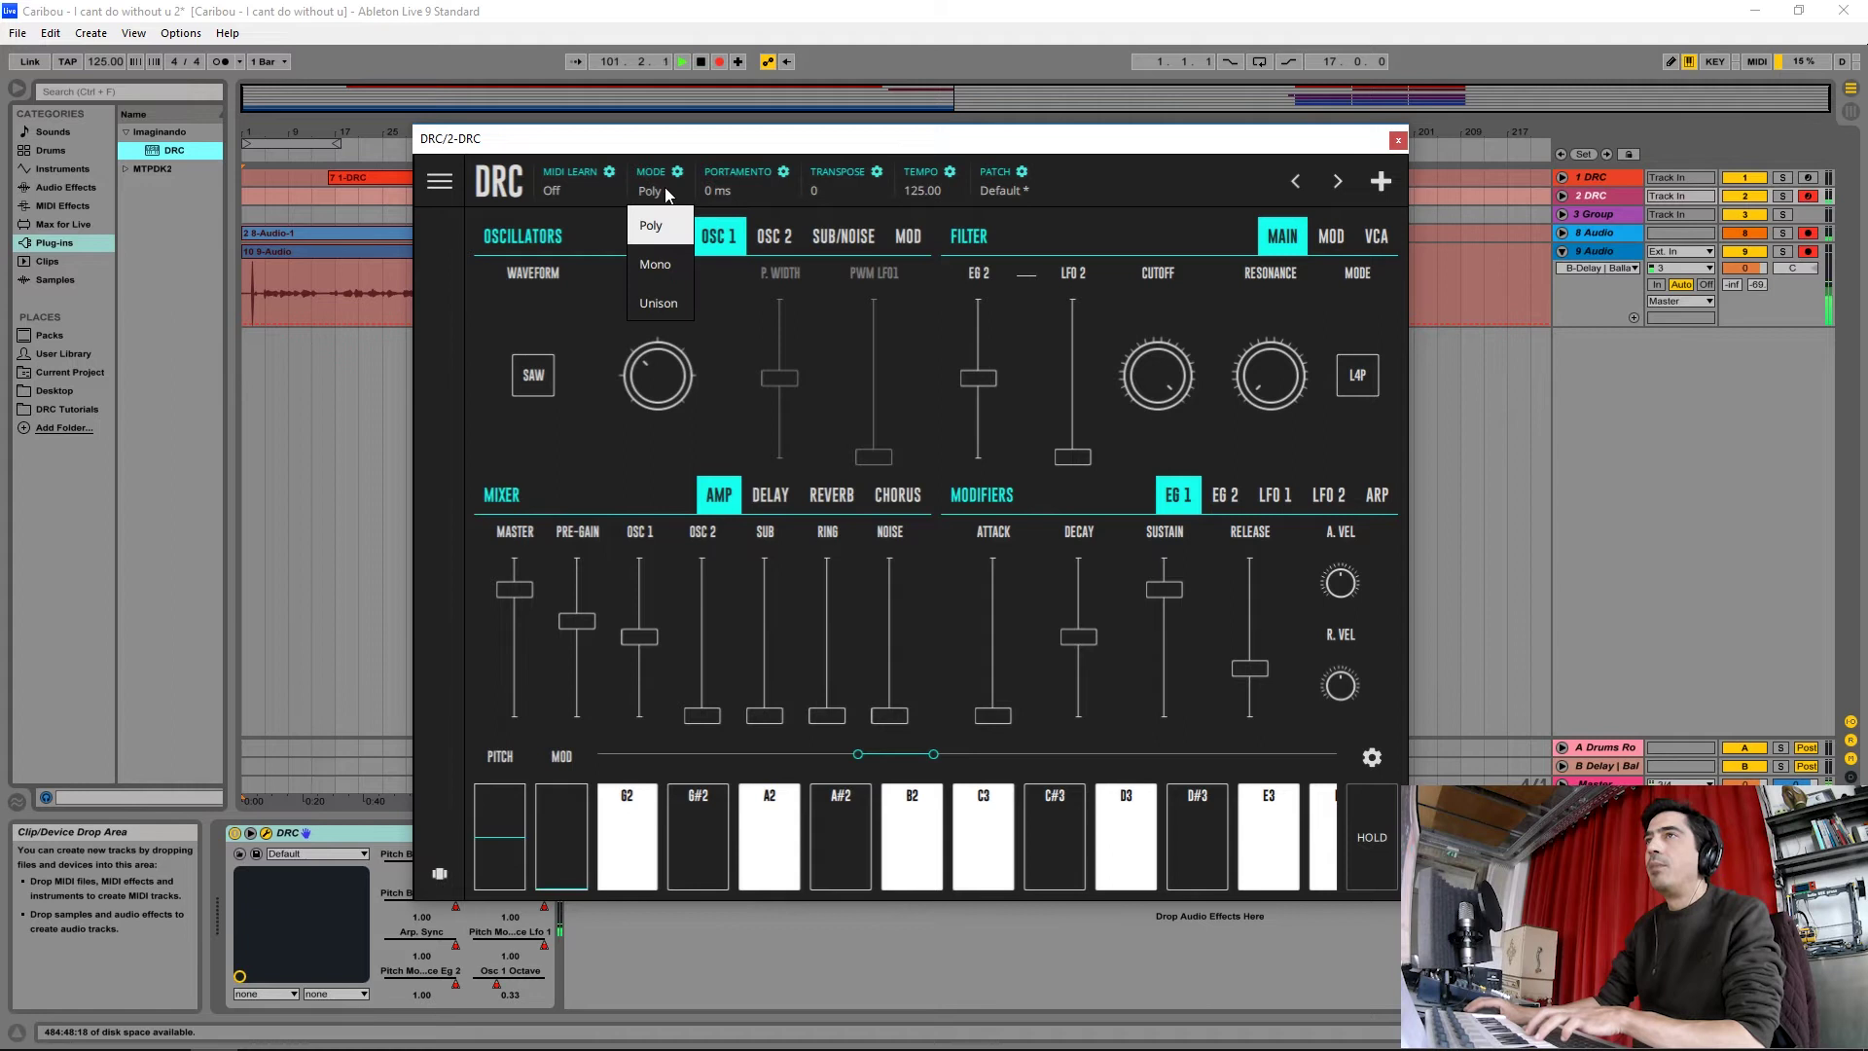
{"action": "left_click", "coordinate": [652, 260]}
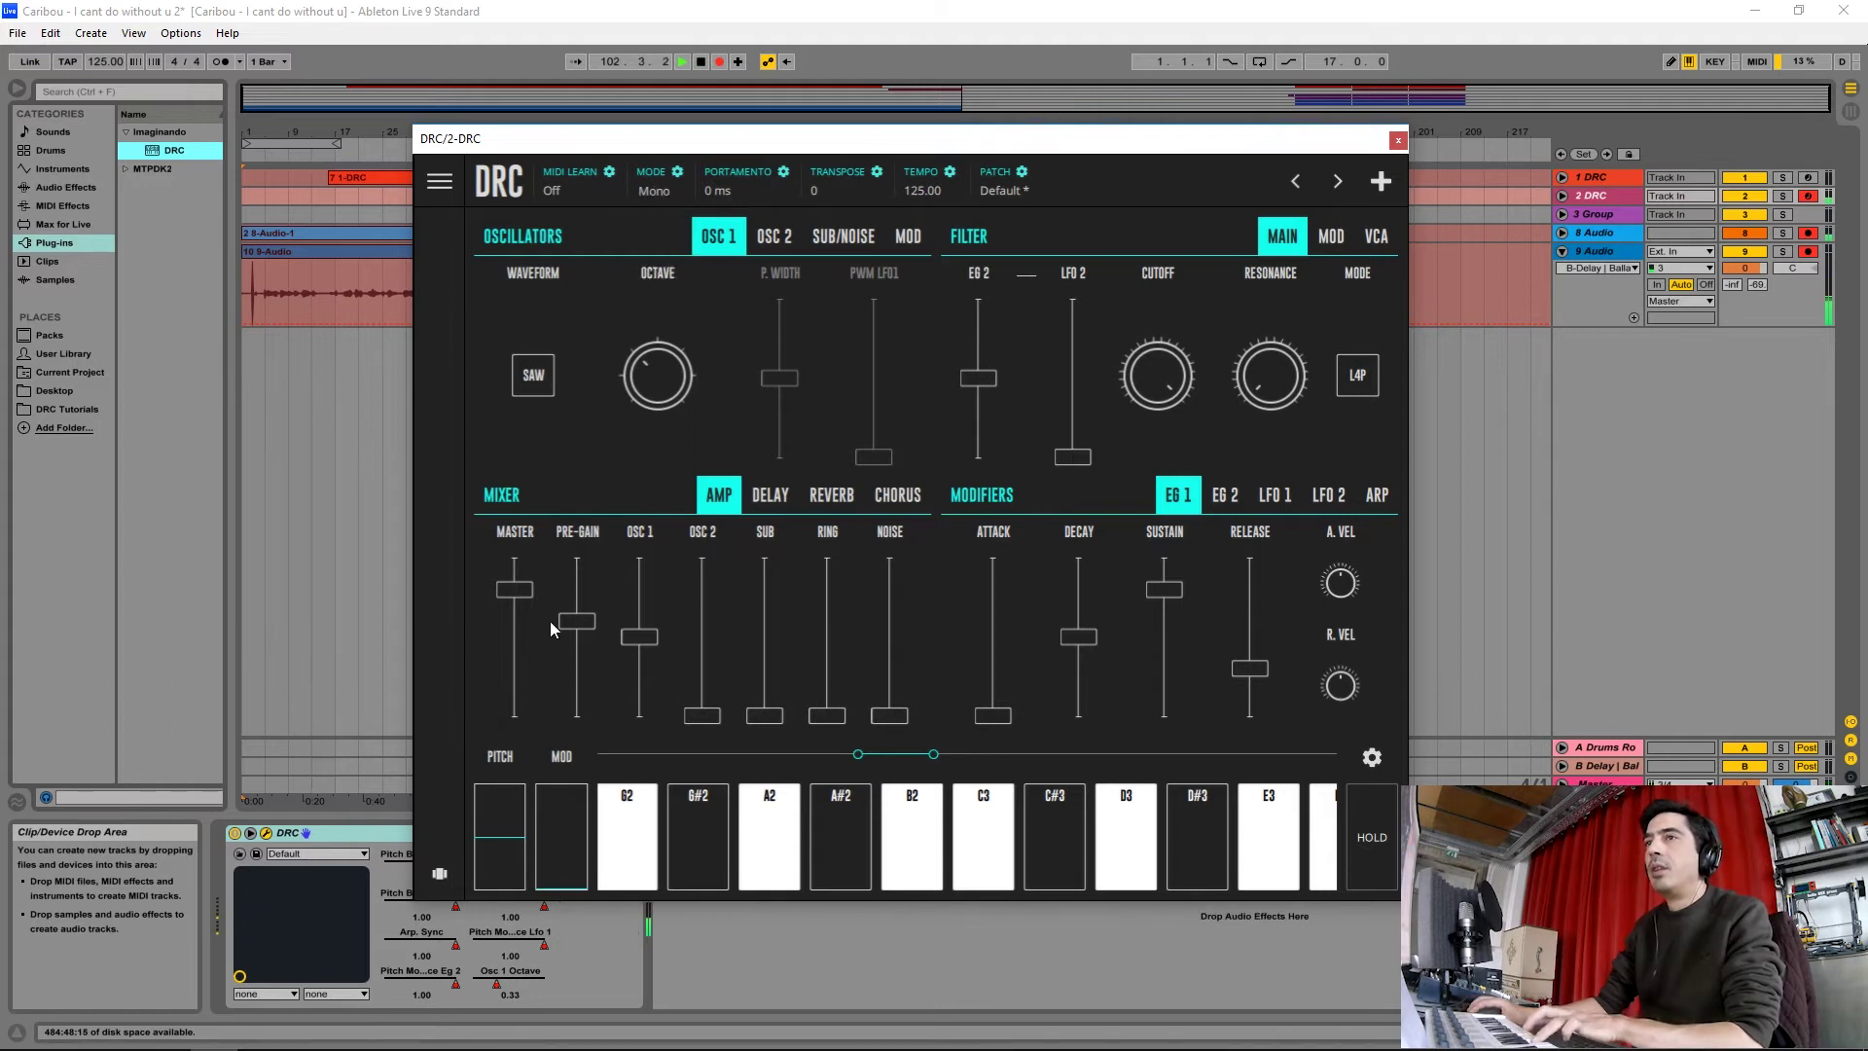
- Raise pre-gain and master, set oscillator 1 to about 0.68 and oscillator 2 to about 0.47
{"action": "left_click_drag", "start_coordinate": [575, 623], "coordinate": [571, 584]}
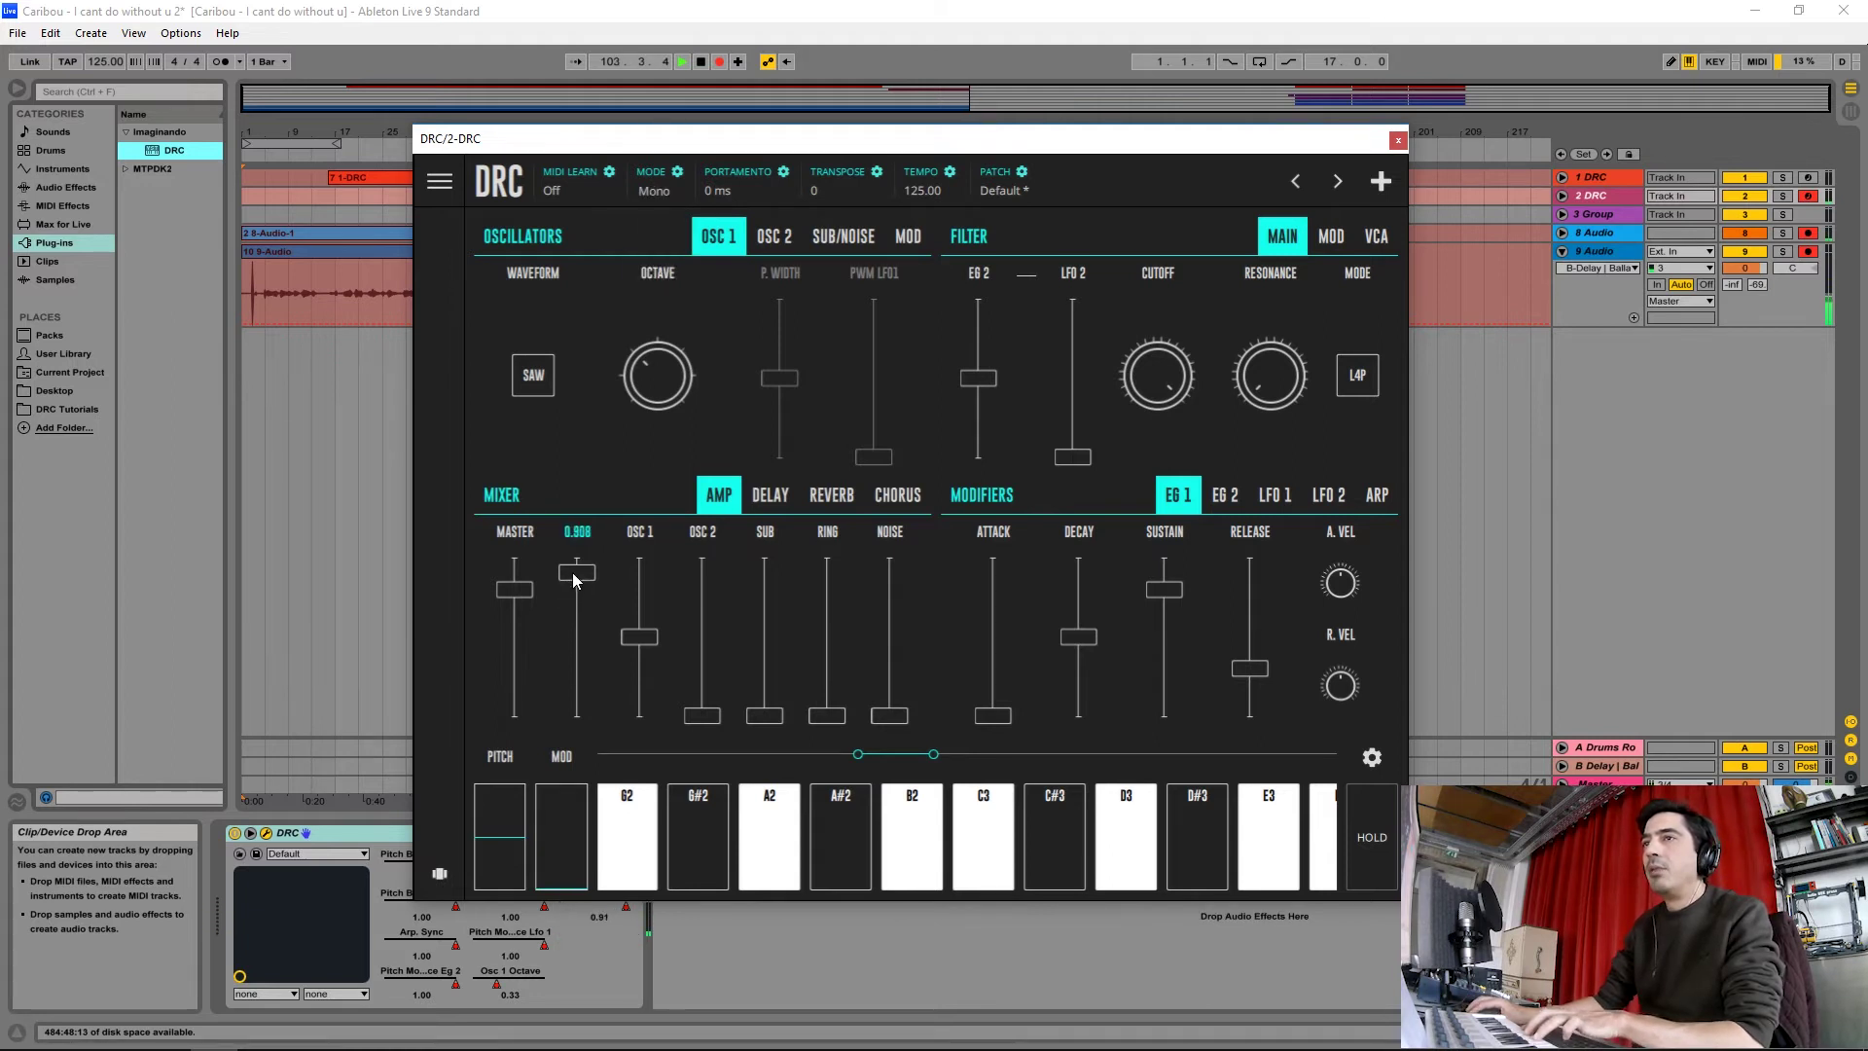
{"action": "left_click_drag", "start_coordinate": [520, 588], "coordinate": [522, 578]}
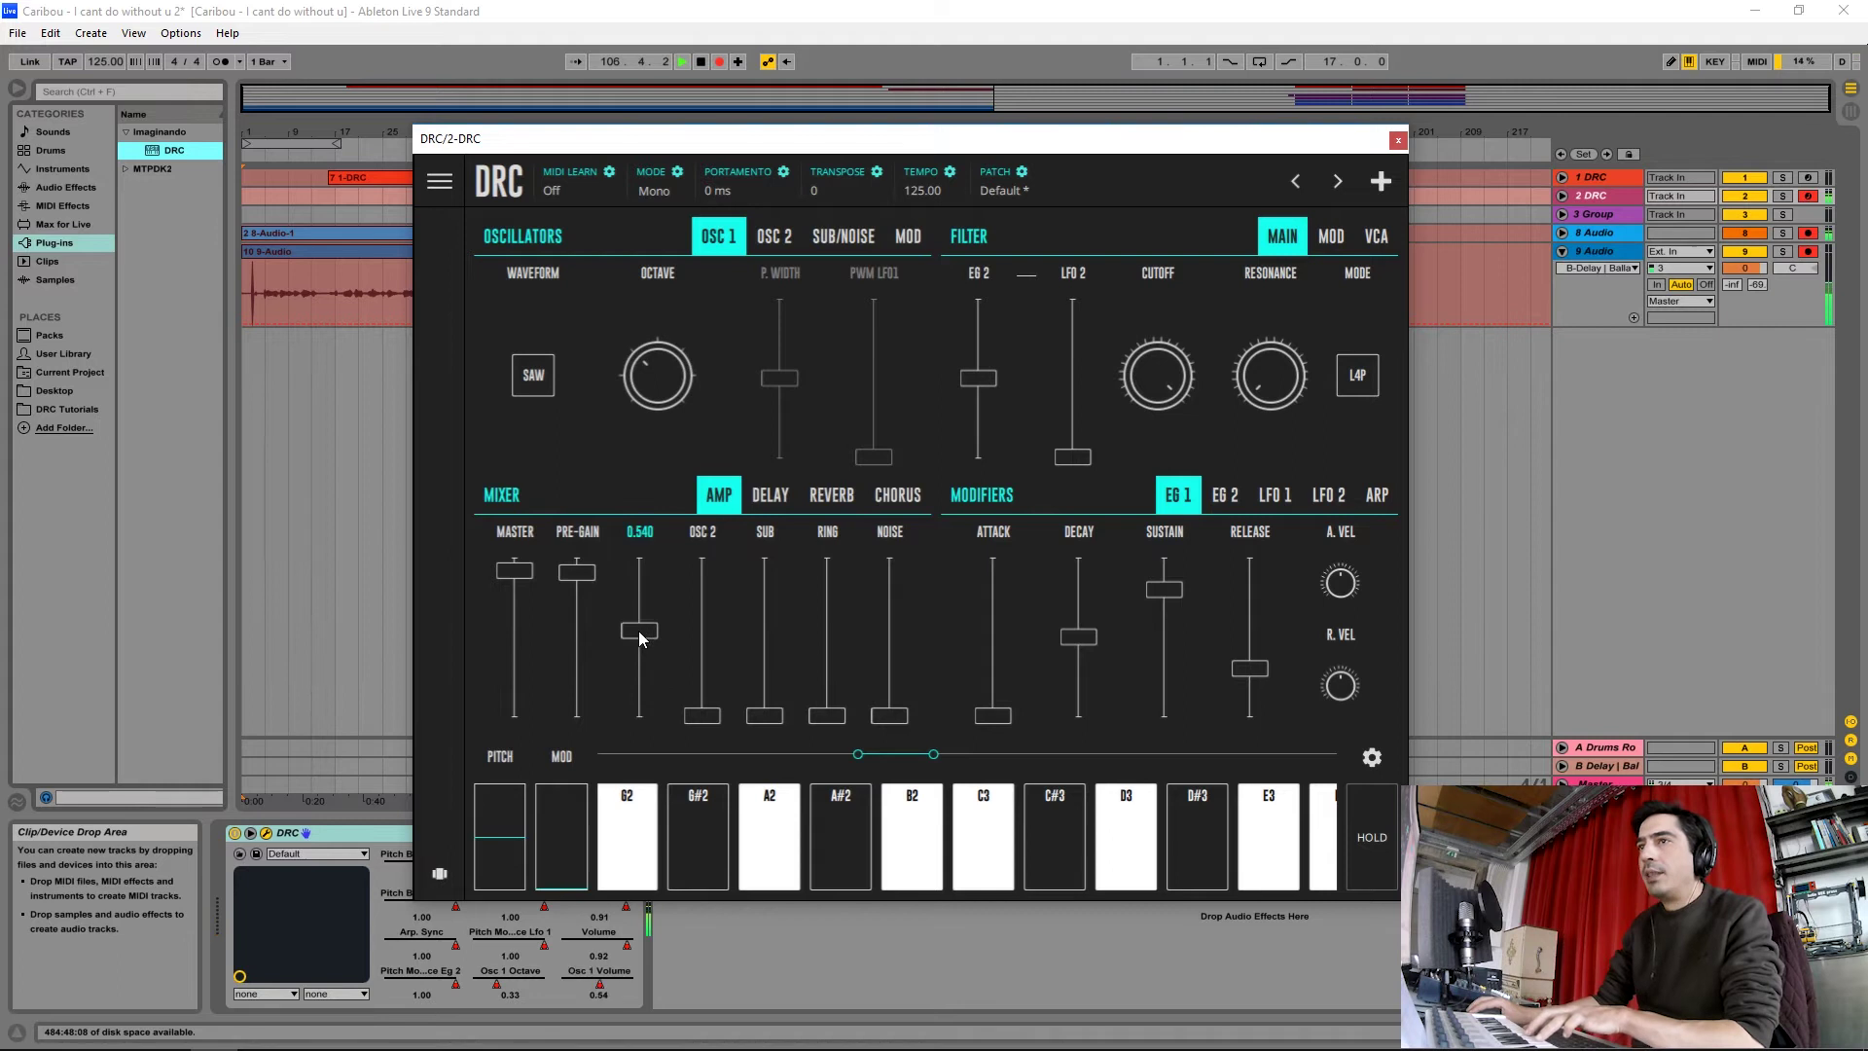
{"action": "left_click_drag", "start_coordinate": [640, 637], "coordinate": [647, 604]}
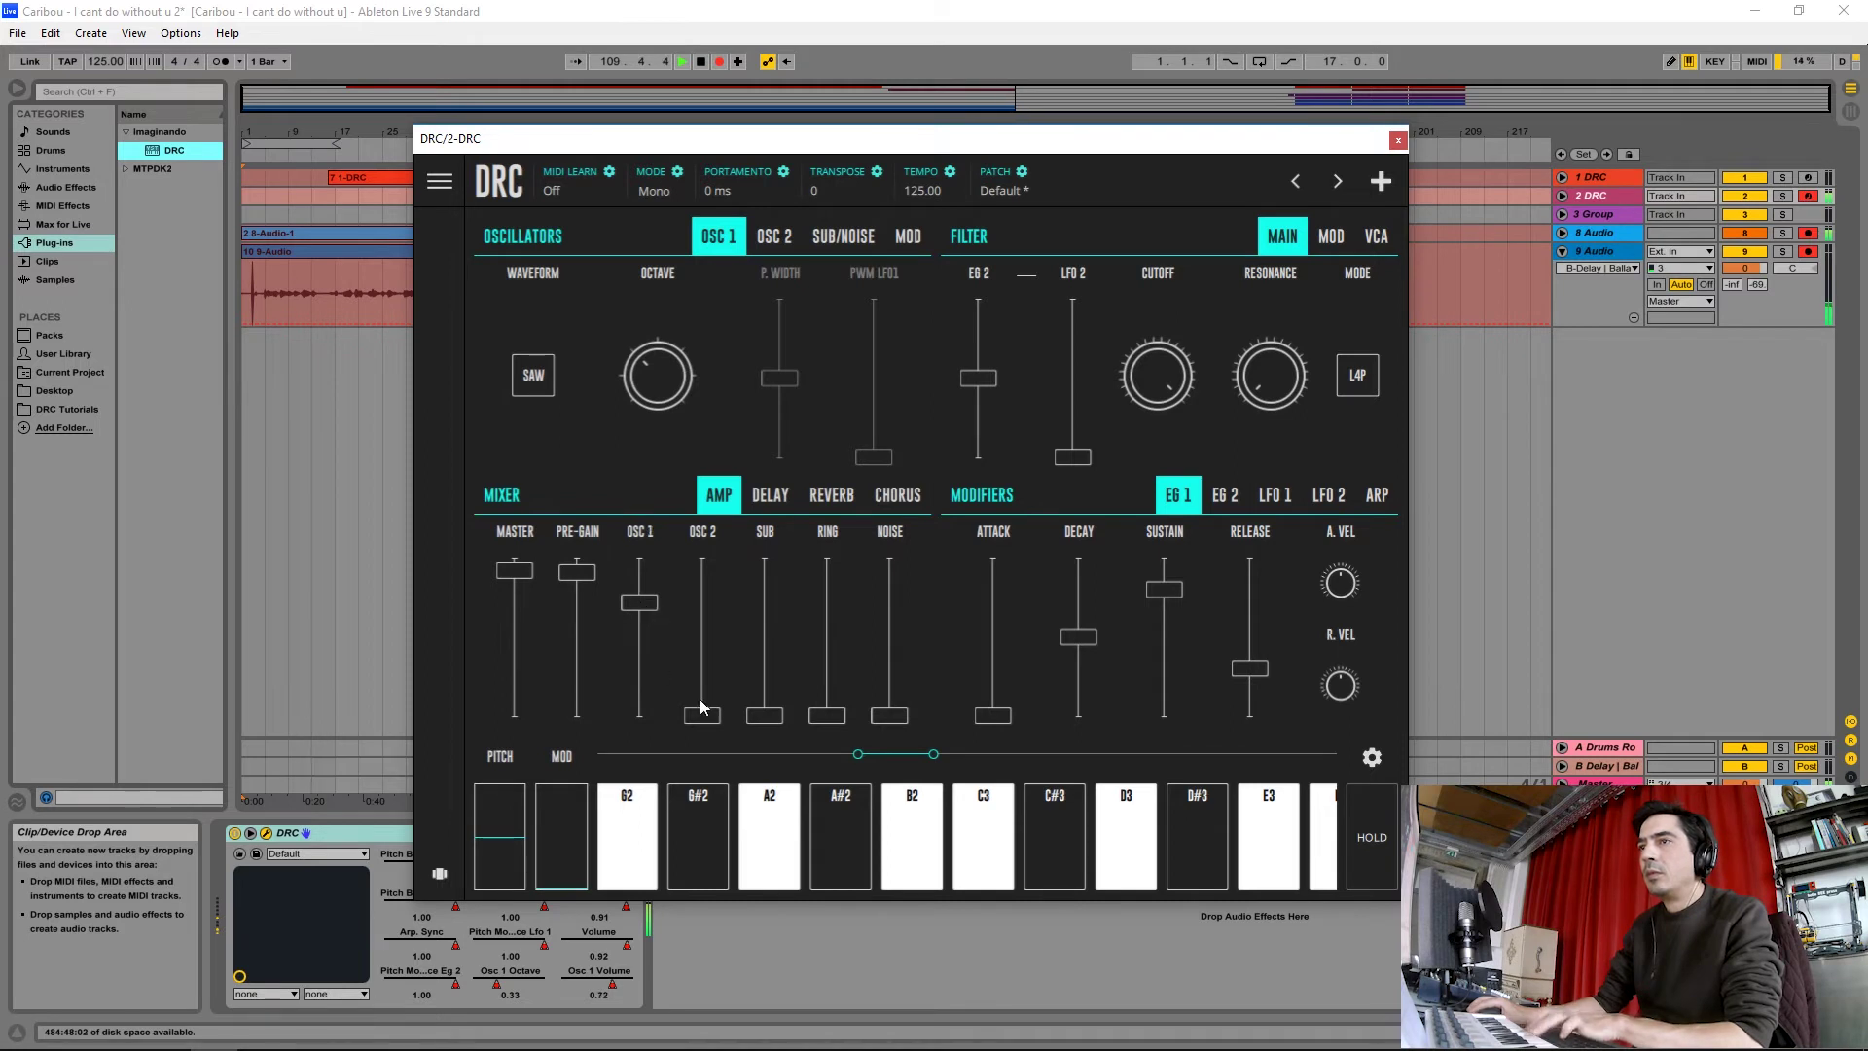
{"action": "left_click_drag", "start_coordinate": [703, 720], "coordinate": [707, 642]}
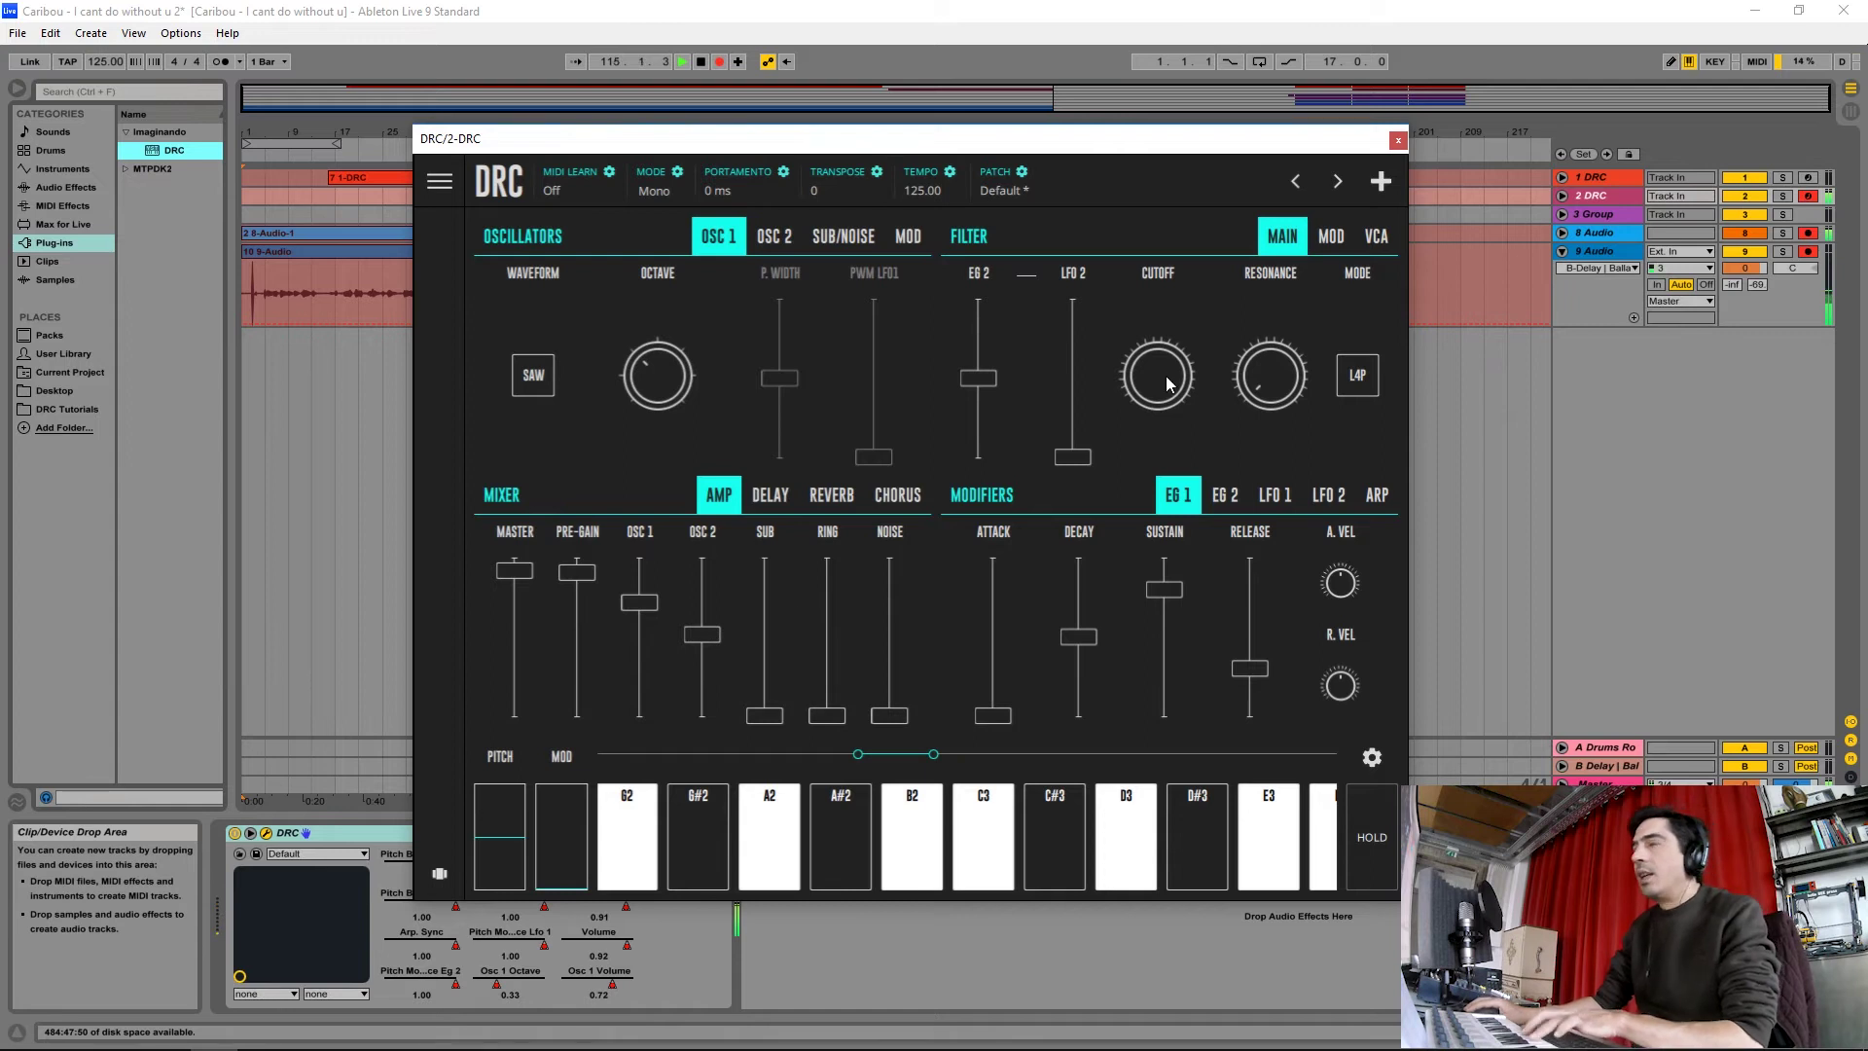
- Lower the second DRC's cutoff to about 0.34 and add EG 2 filter modulation, ending near 0.22
{"action": "left_click", "coordinate": [1156, 425]}
{"action": "left_click_drag", "start_coordinate": [1156, 426], "coordinate": [1139, 720]}
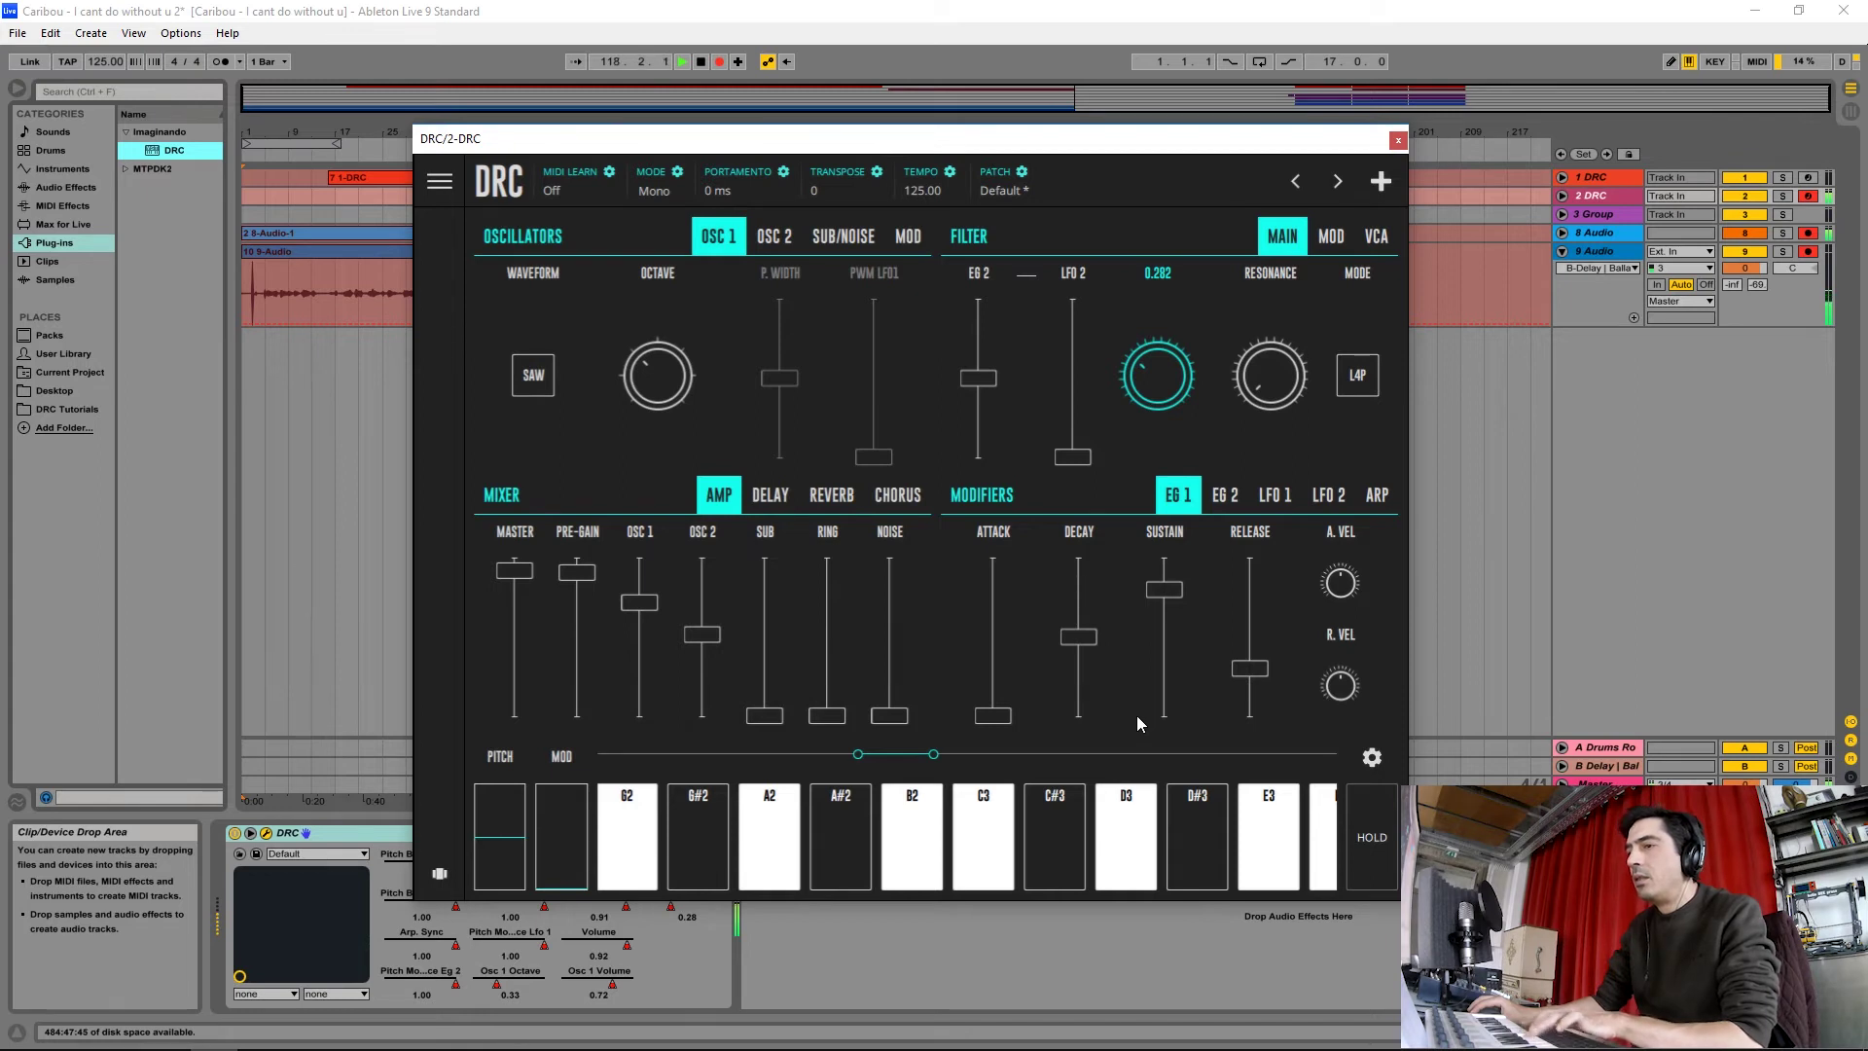
{"action": "left_click", "coordinate": [1260, 409]}
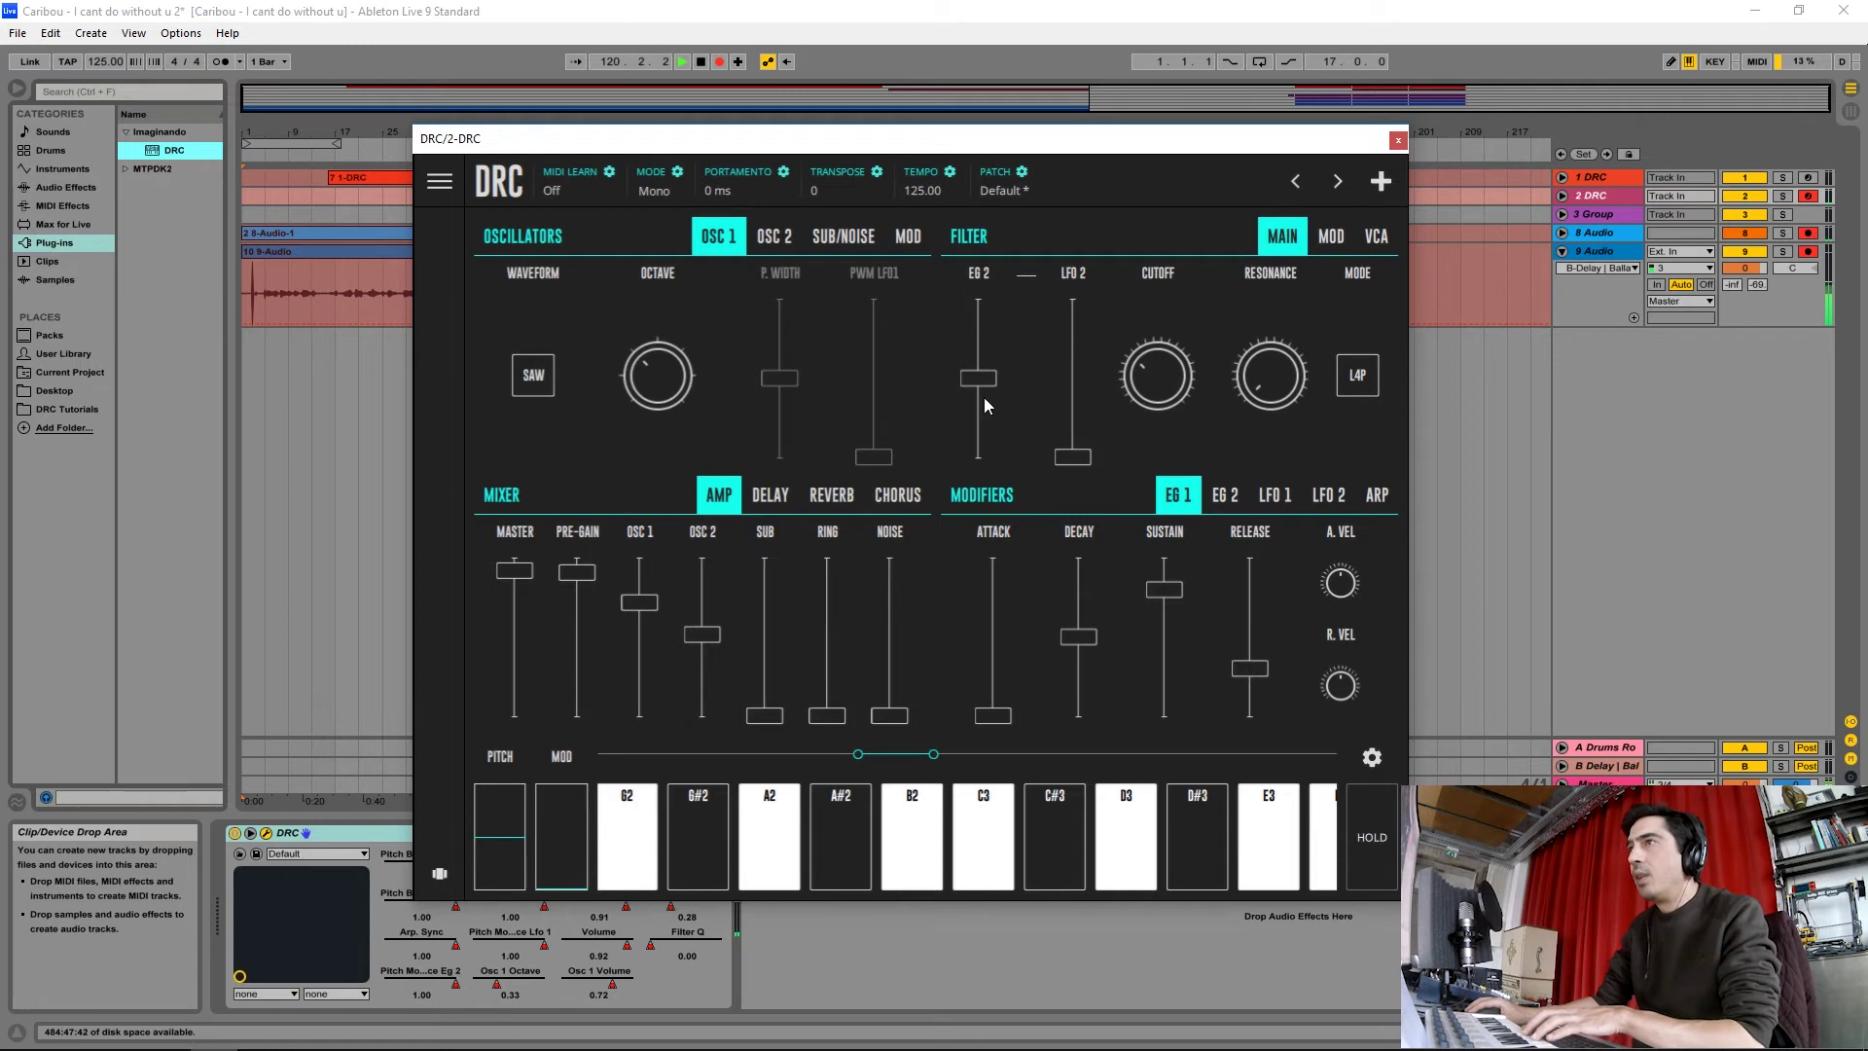
{"action": "left_click_drag", "start_coordinate": [974, 380], "coordinate": [979, 430]}
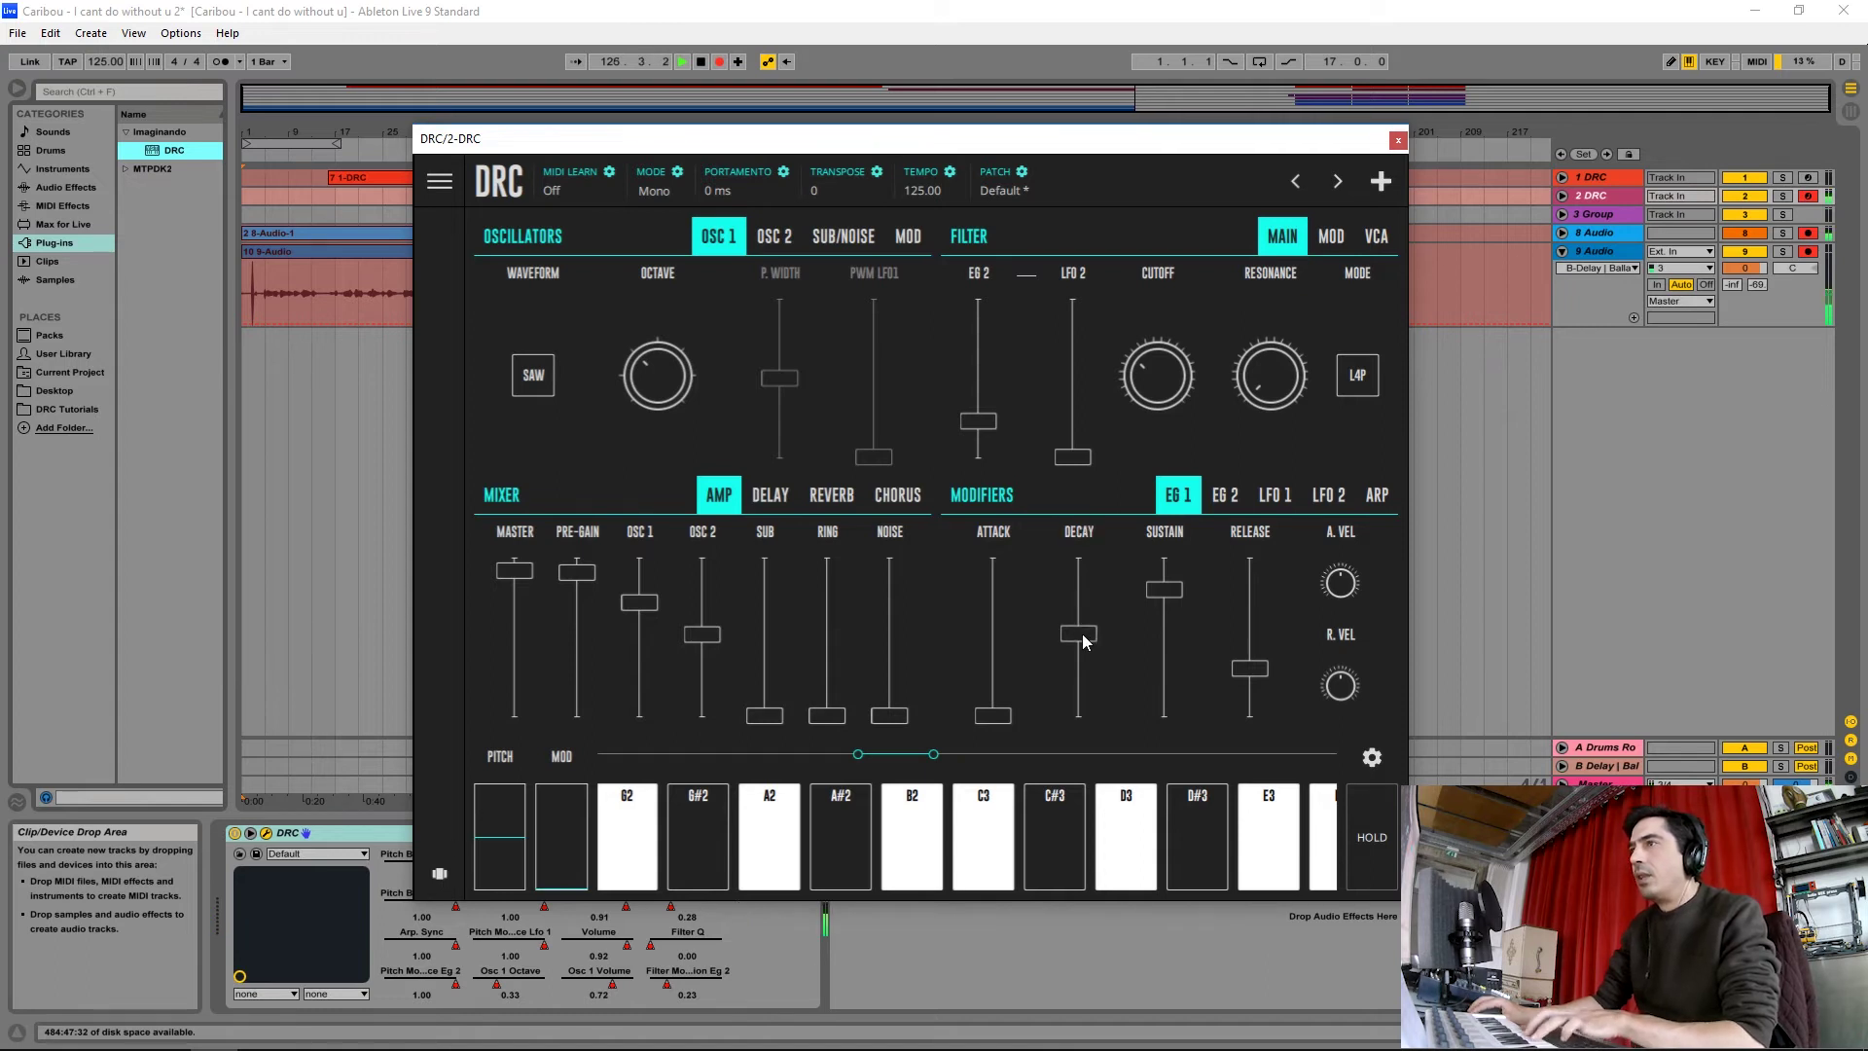
{"action": "left_click_drag", "start_coordinate": [1083, 640], "coordinate": [1083, 641]}
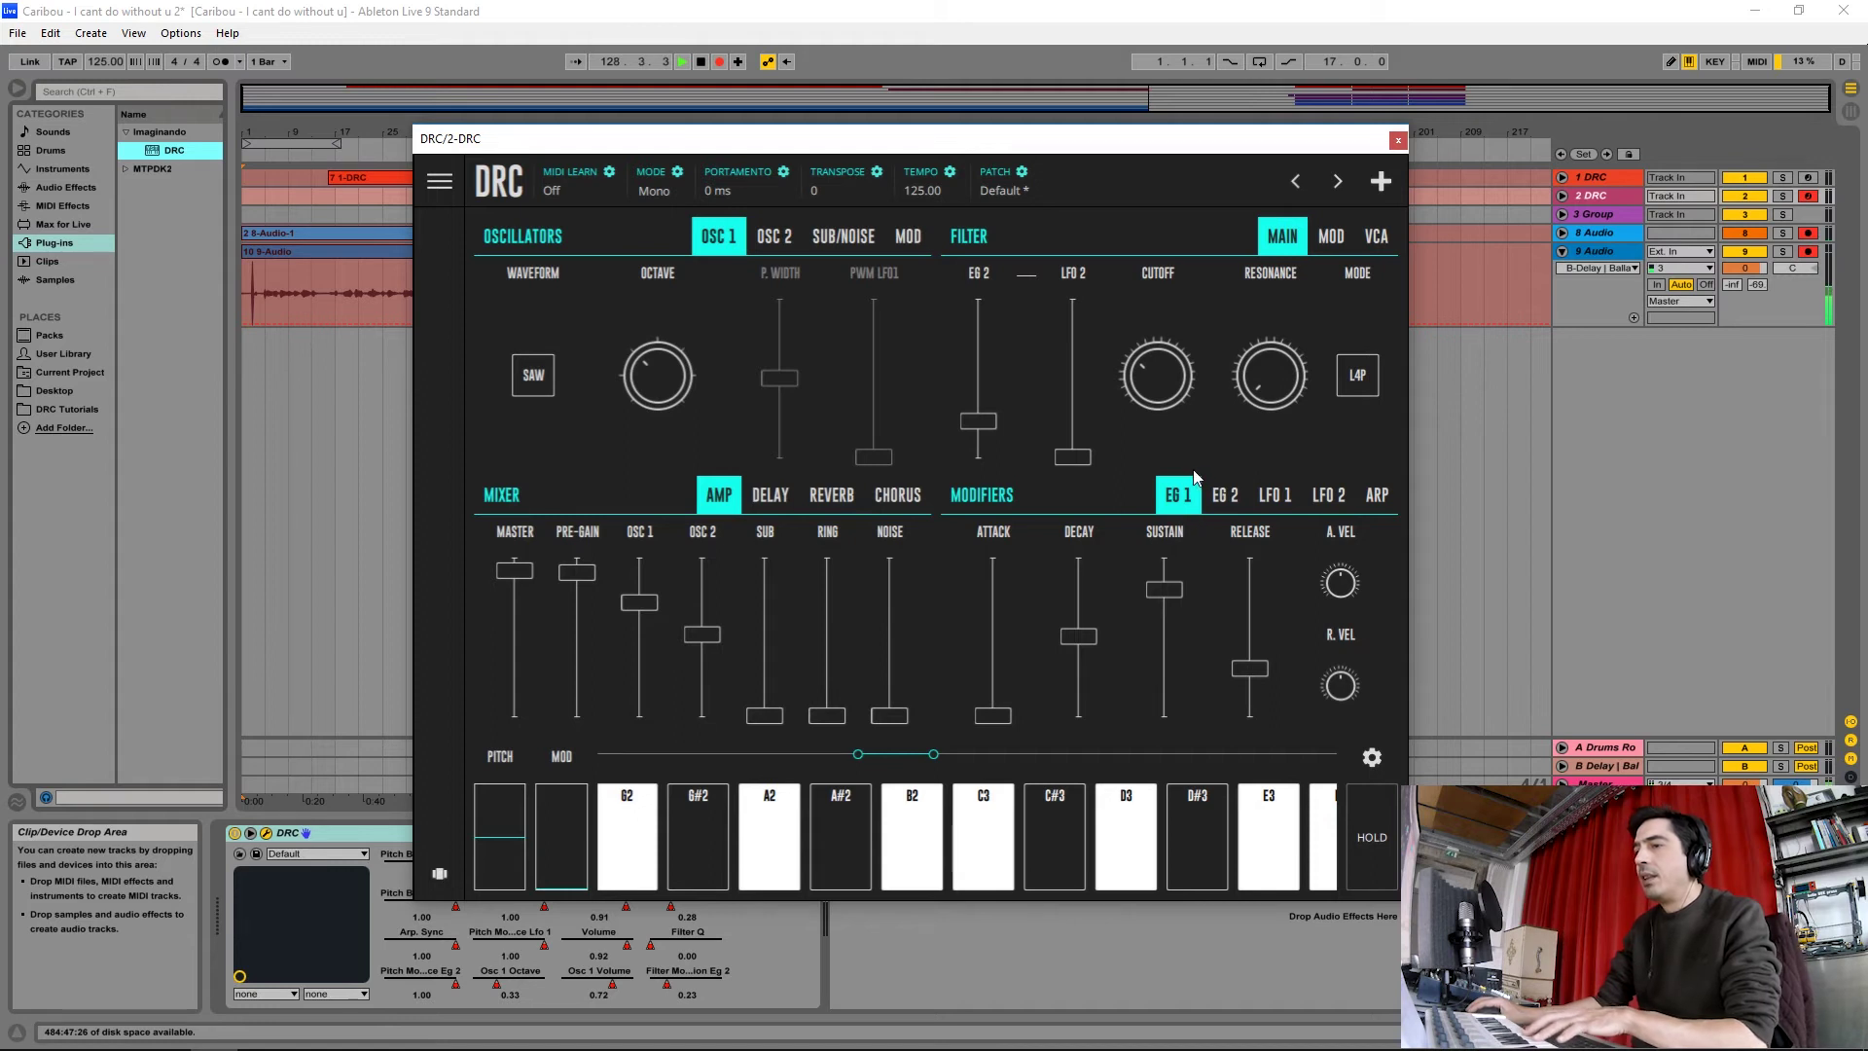
- Max out EG 1 sustain and set EG 2 sustain to about 0.40
{"action": "left_click_drag", "start_coordinate": [1178, 590], "coordinate": [1175, 555]}
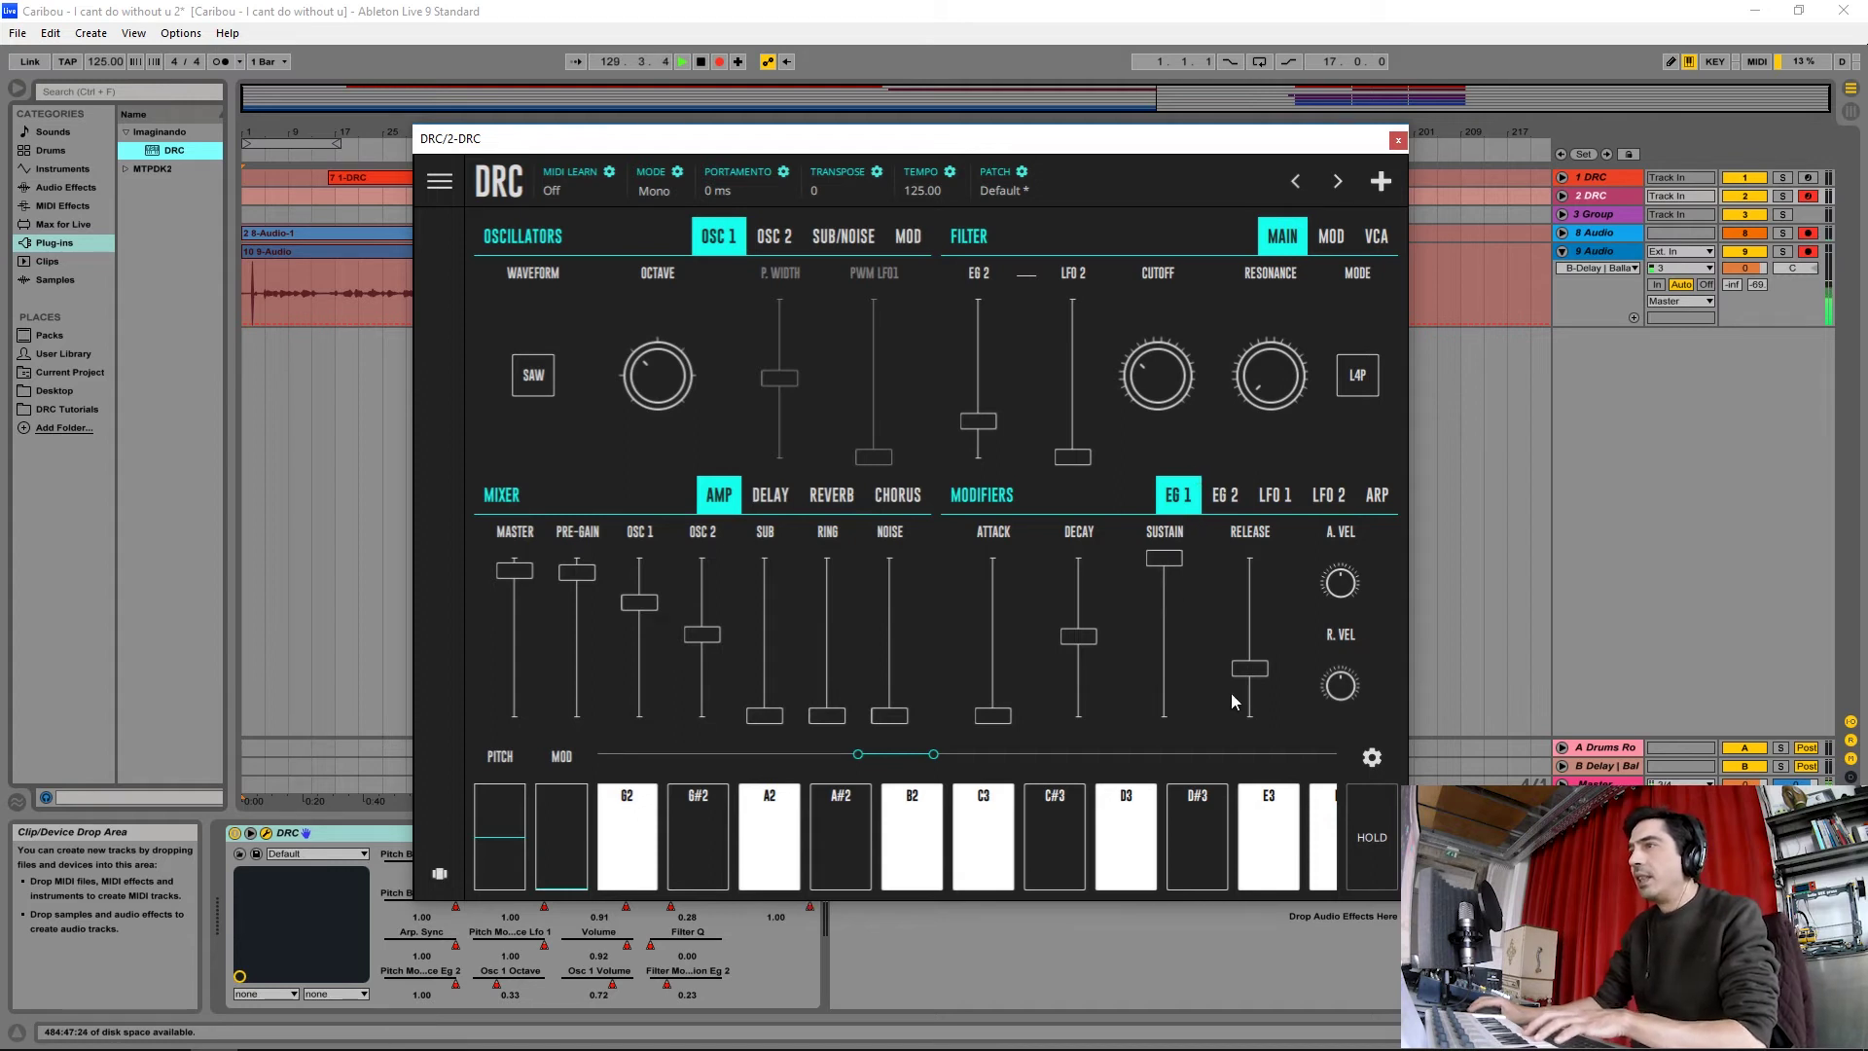
{"action": "left_click", "coordinate": [1249, 669]}
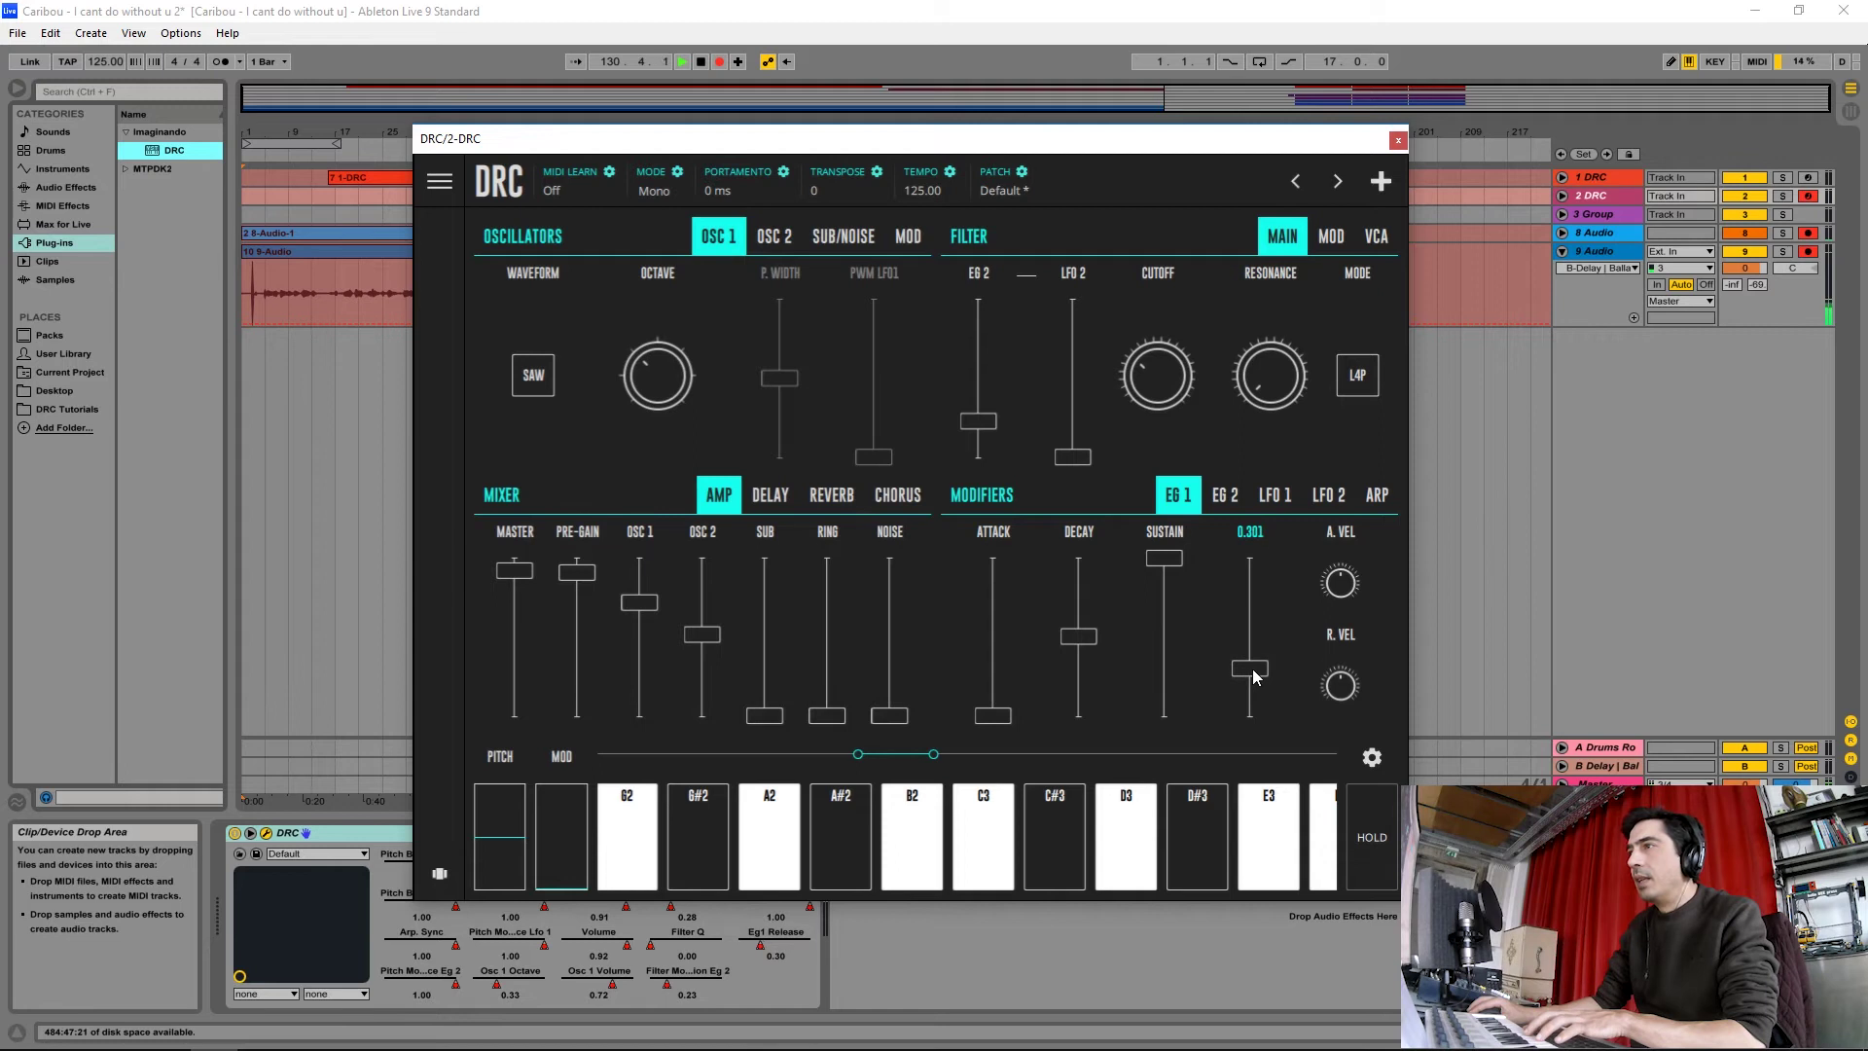
{"action": "left_click", "coordinate": [1238, 501]}
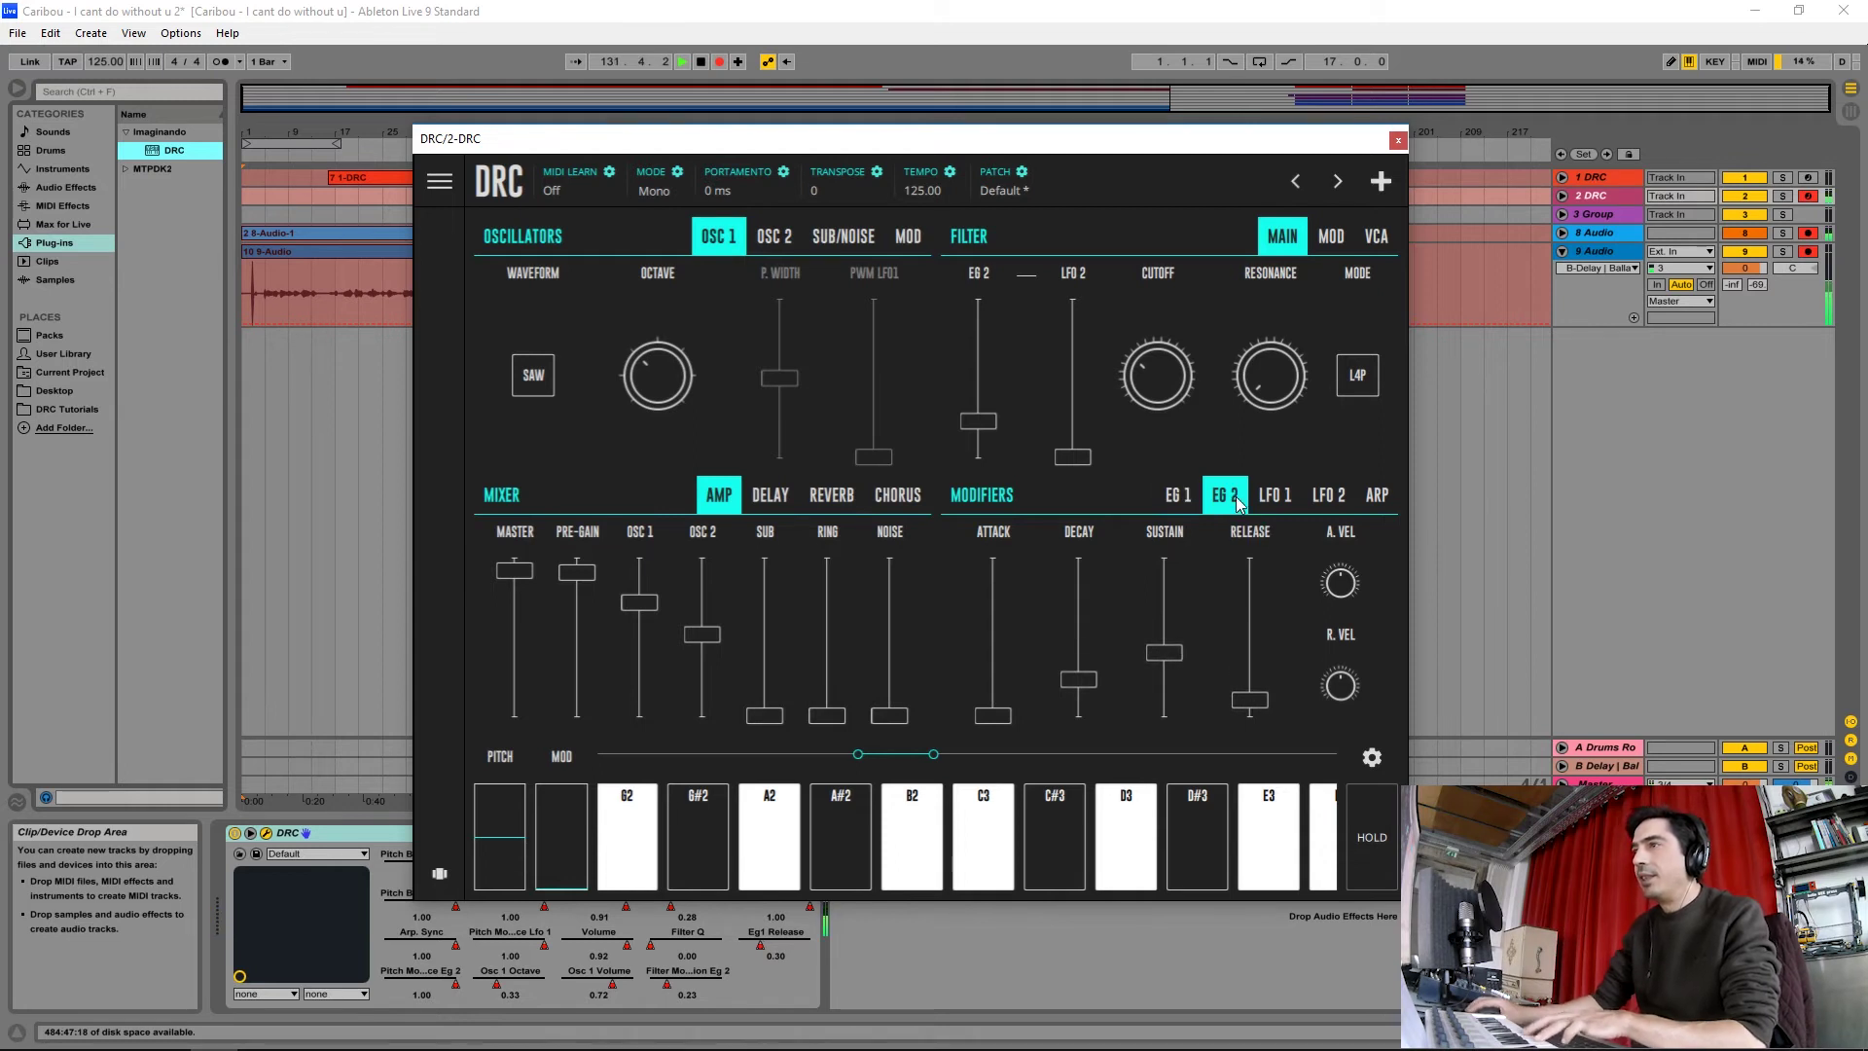
{"action": "left_click", "coordinate": [1166, 655]}
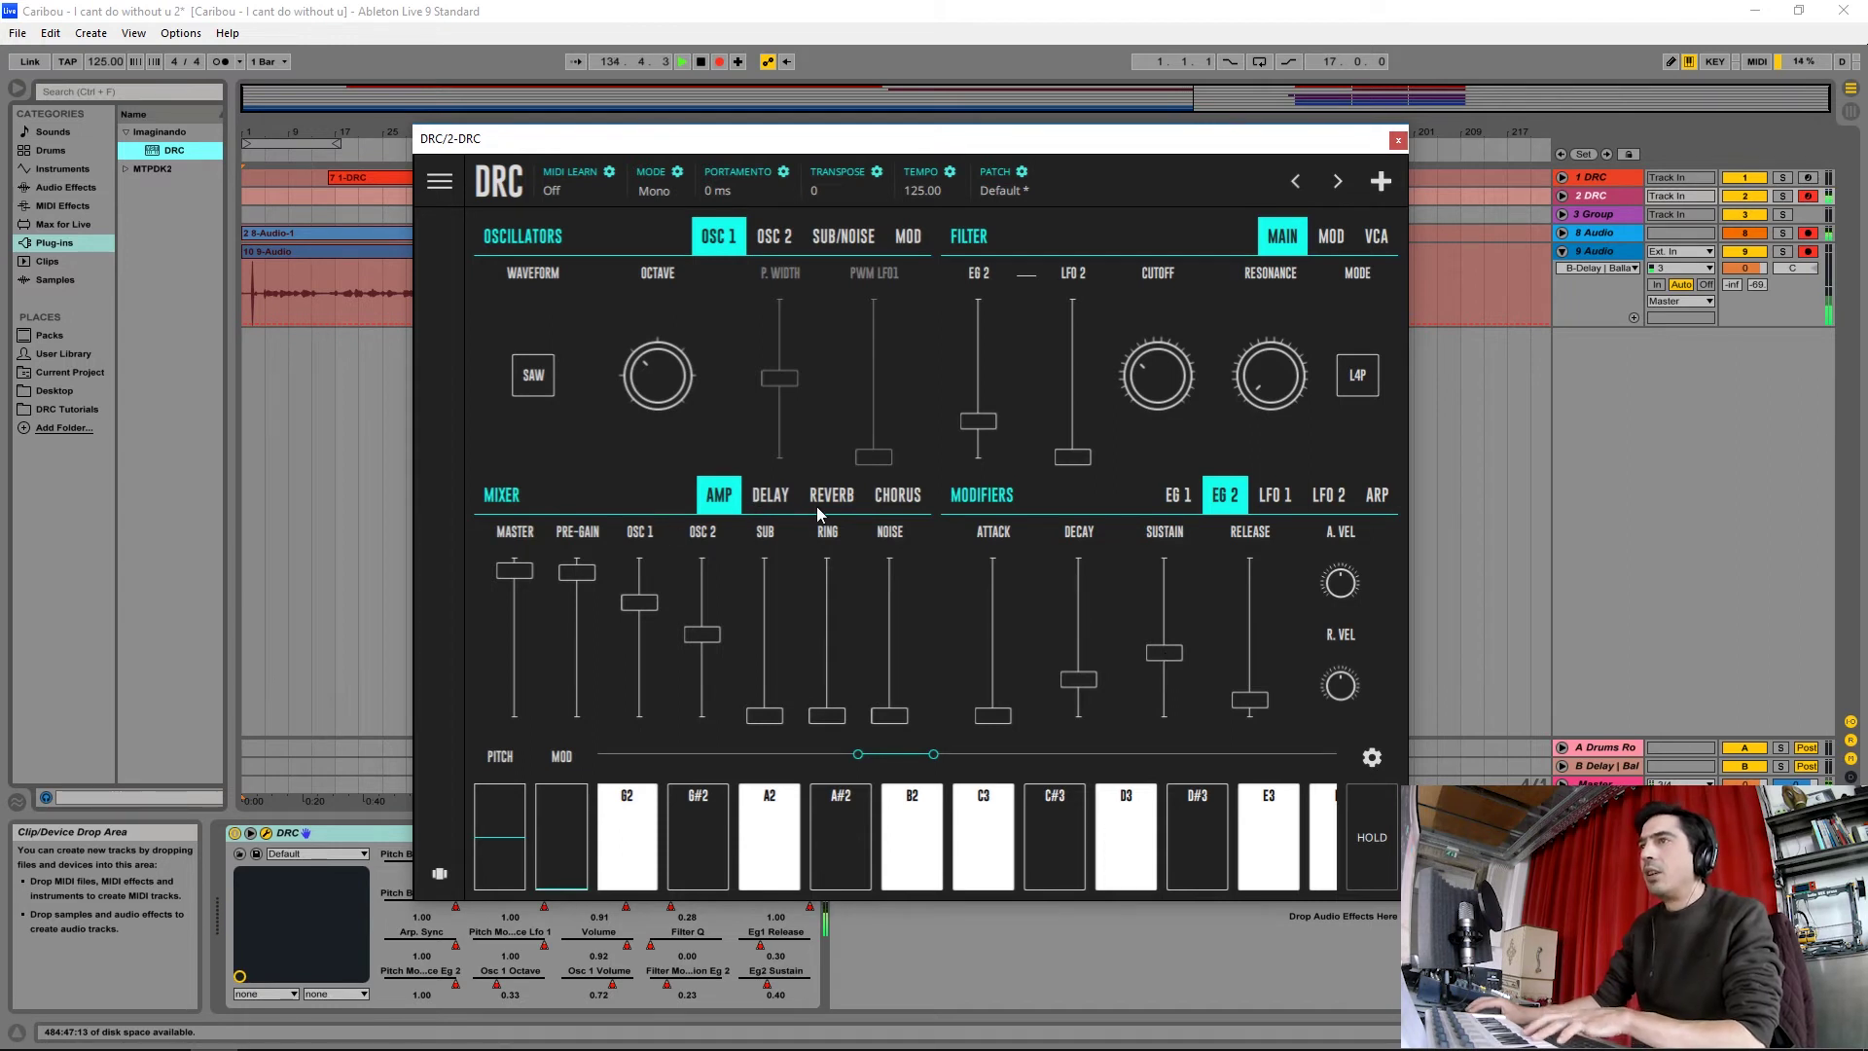
- Enable chorus with a lower rate and depth about 0.16, then close the synth window
{"action": "left_click", "coordinate": [895, 497]}
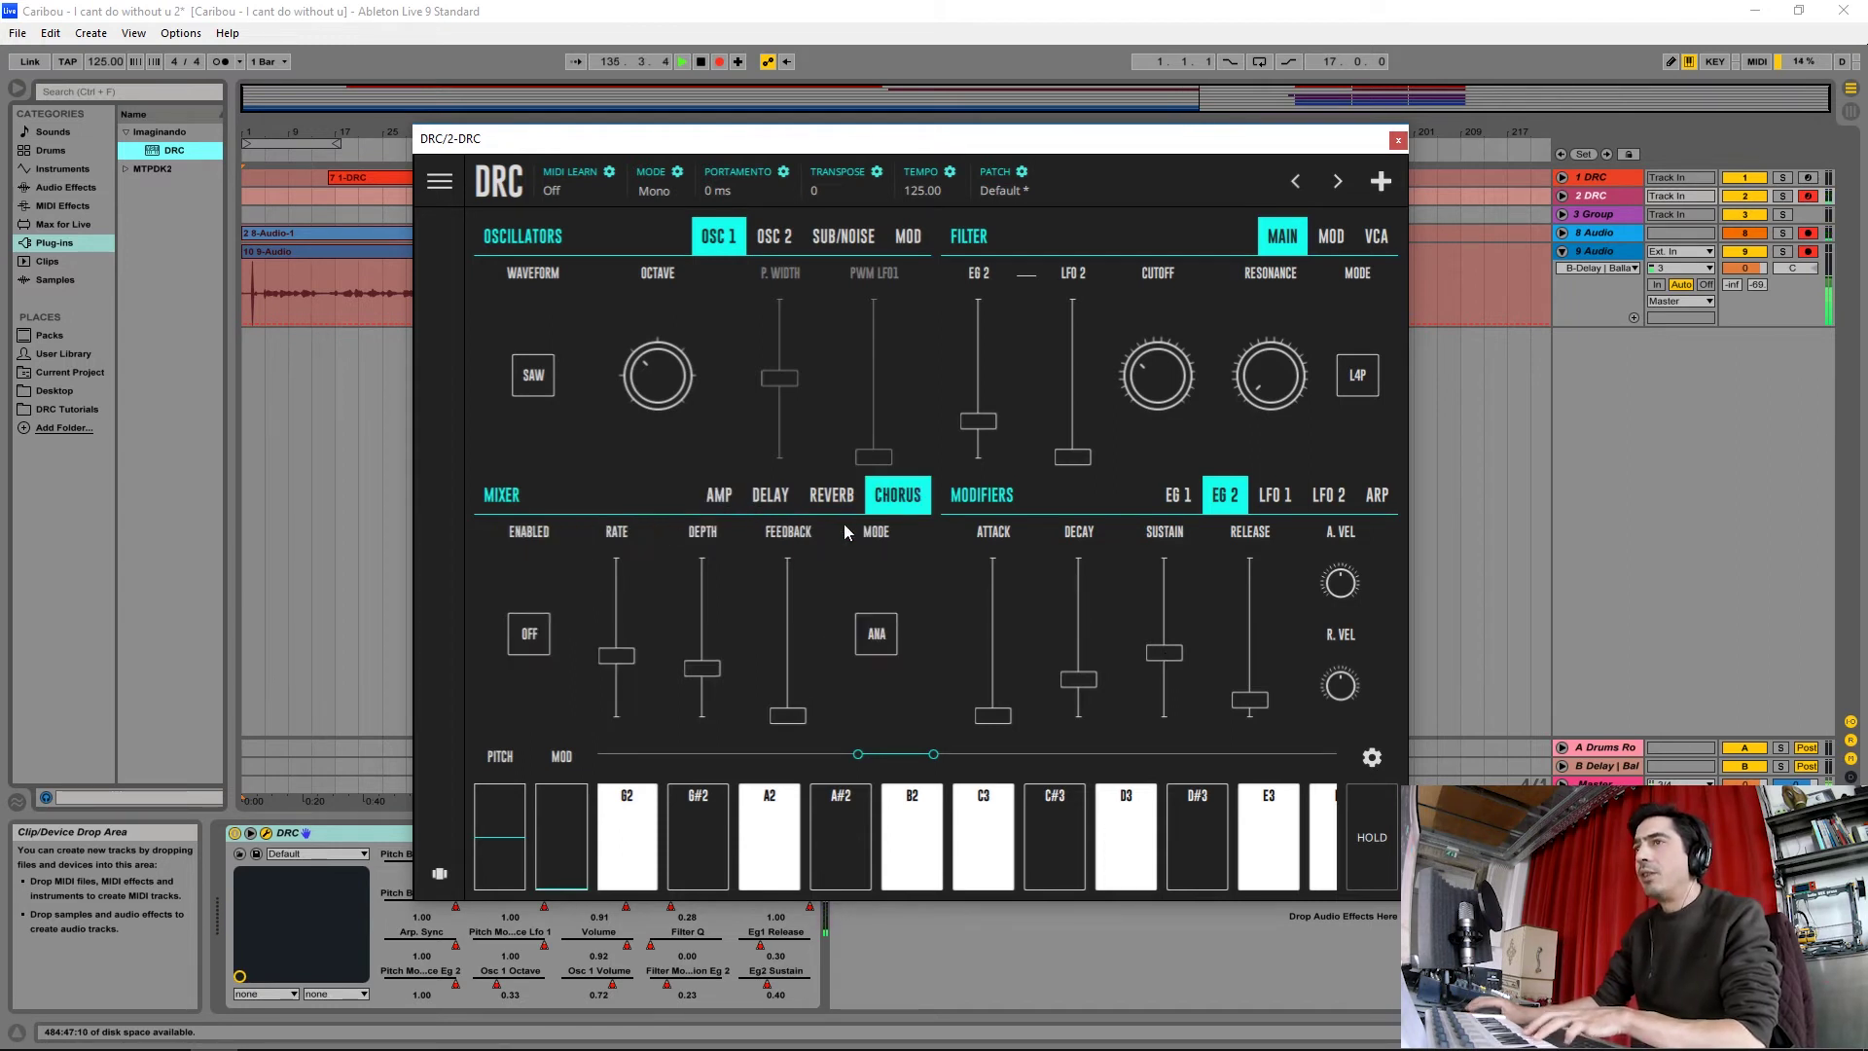
{"action": "left_click", "coordinate": [549, 639]}
{"action": "left_click_drag", "start_coordinate": [613, 658], "coordinate": [701, 697]}
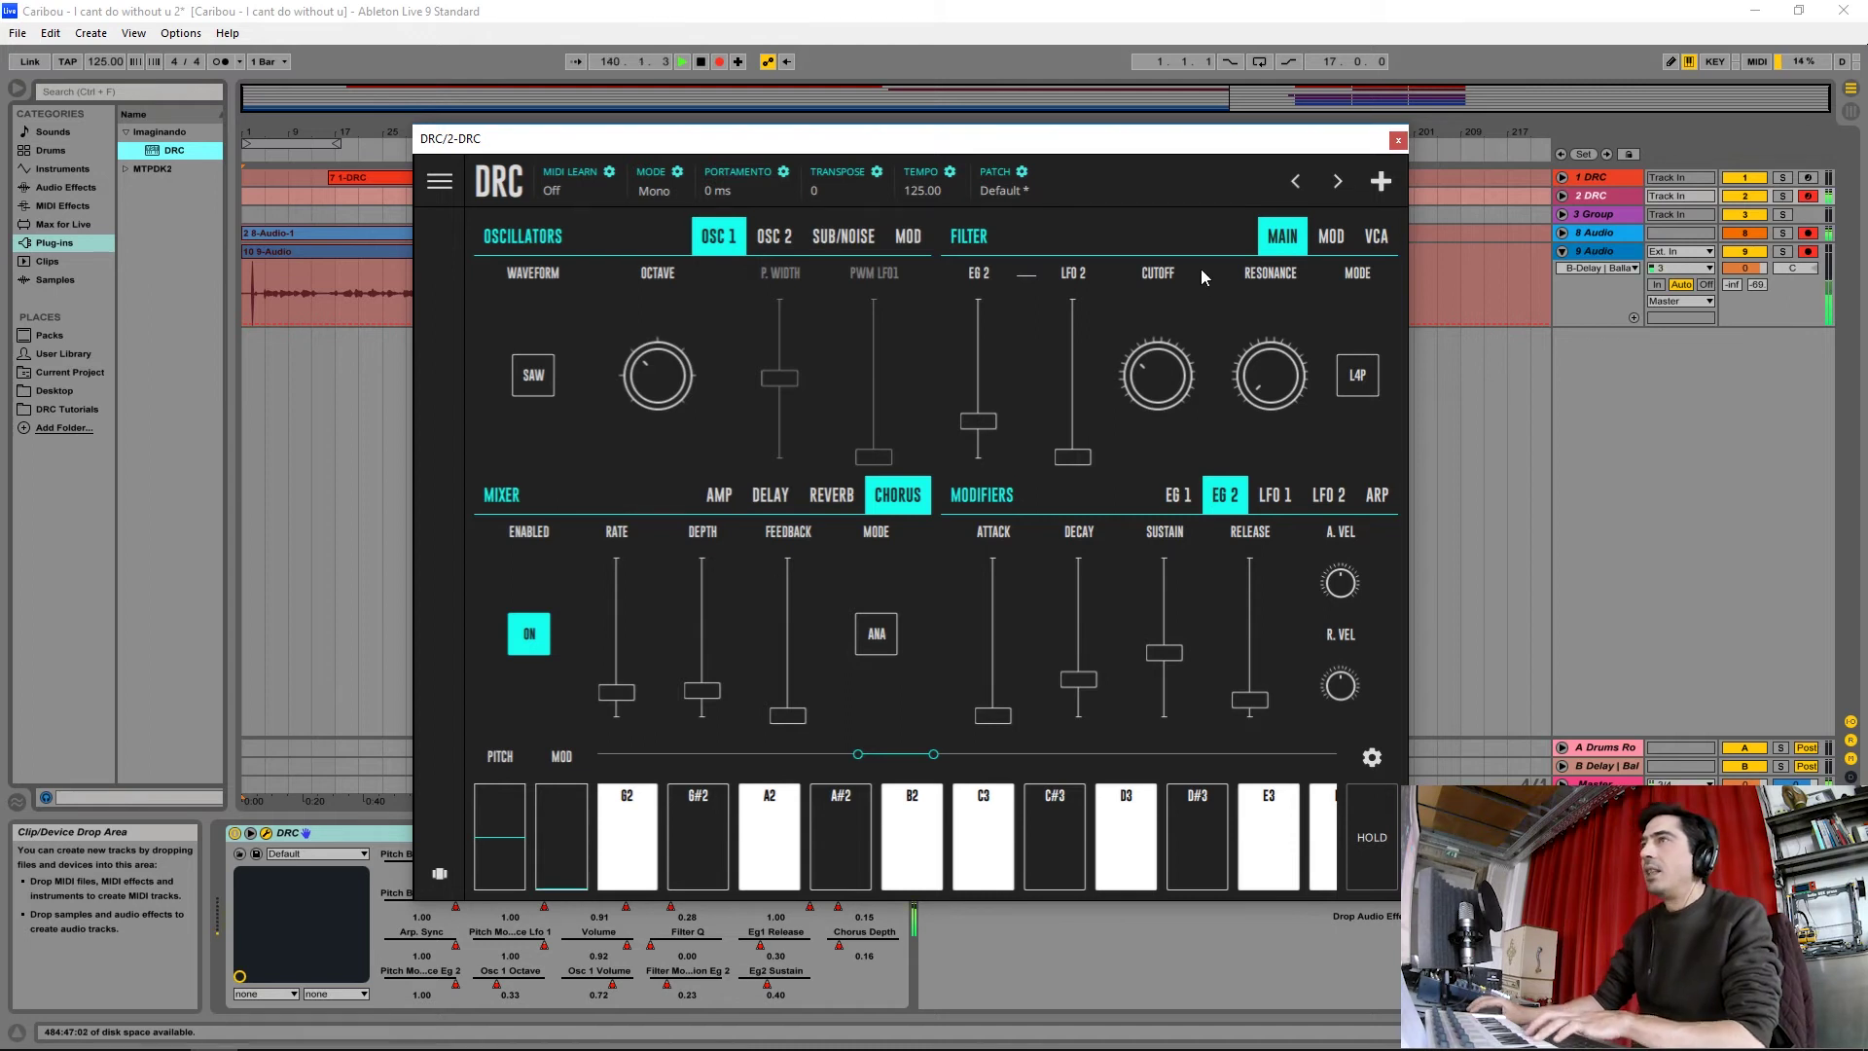
{"action": "left_click", "coordinate": [1399, 142]}
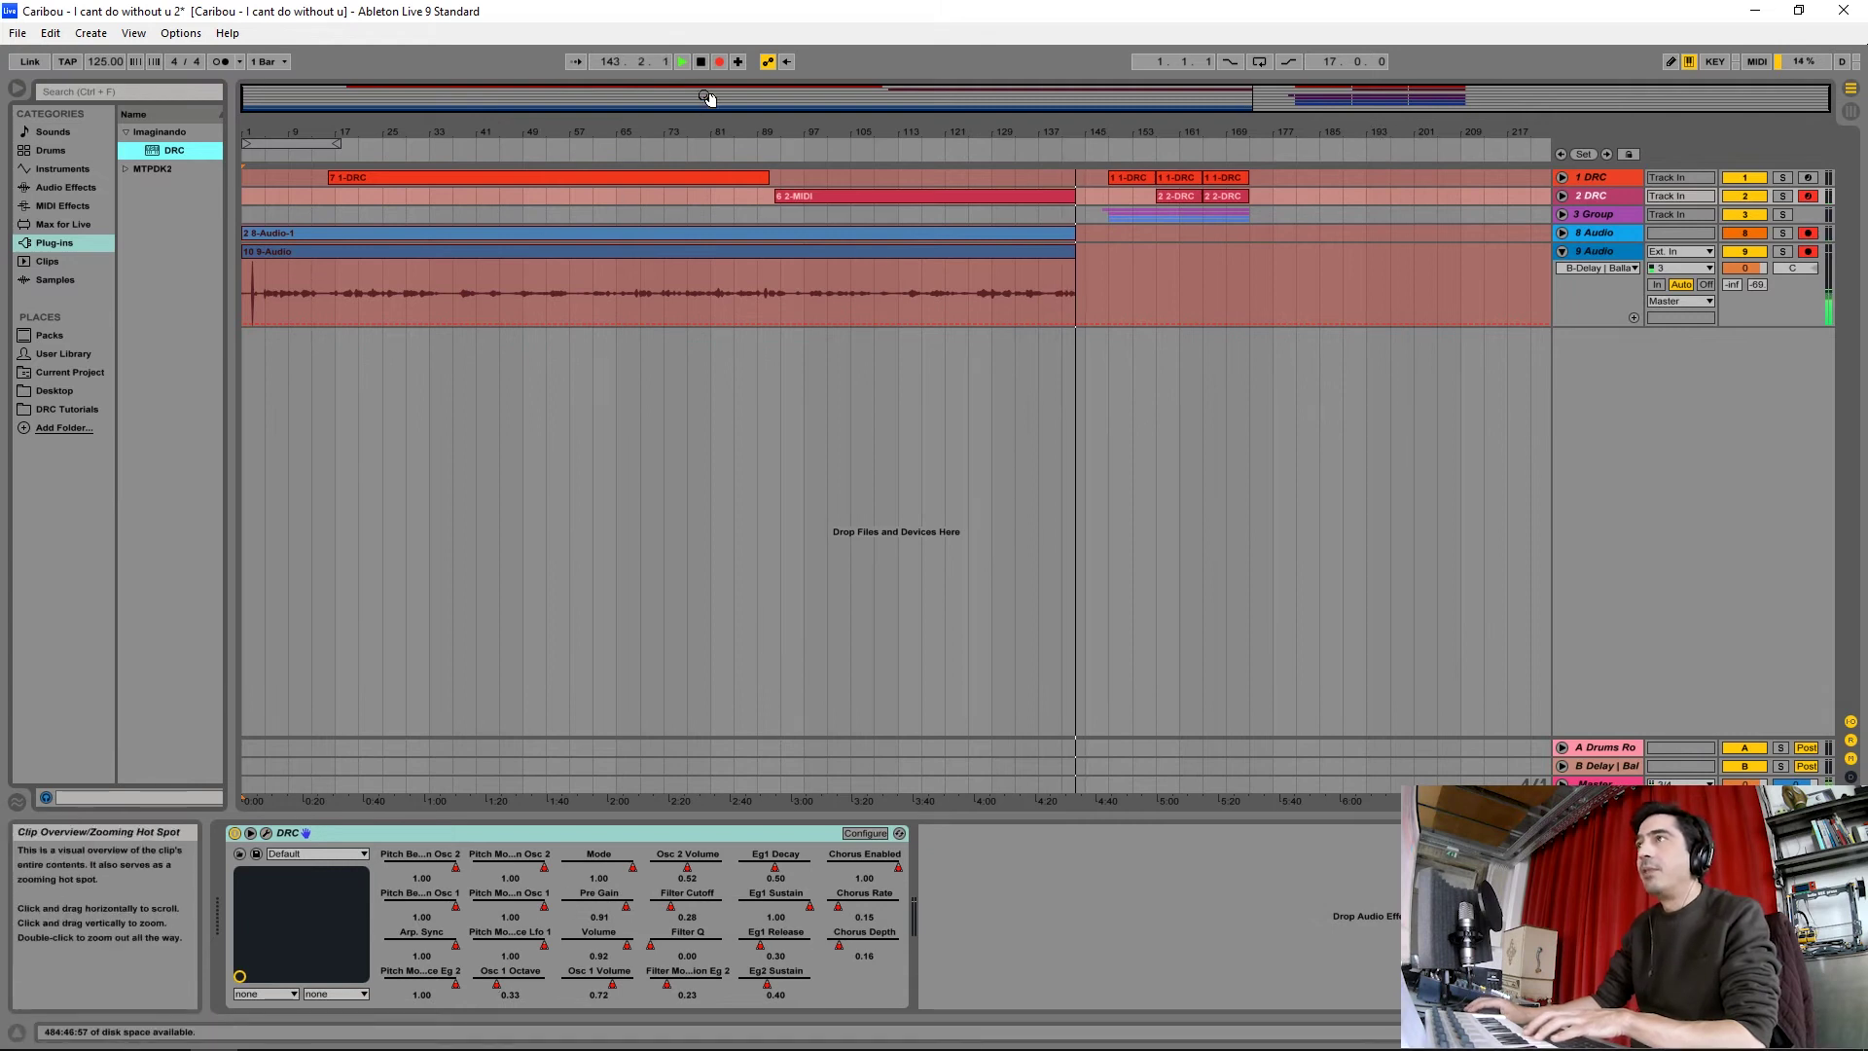
- Raise track 9 Audio's Send A to the Drums Room return to about -7.3 dB
{"action": "mouse_move", "coordinate": [207, 1046]}
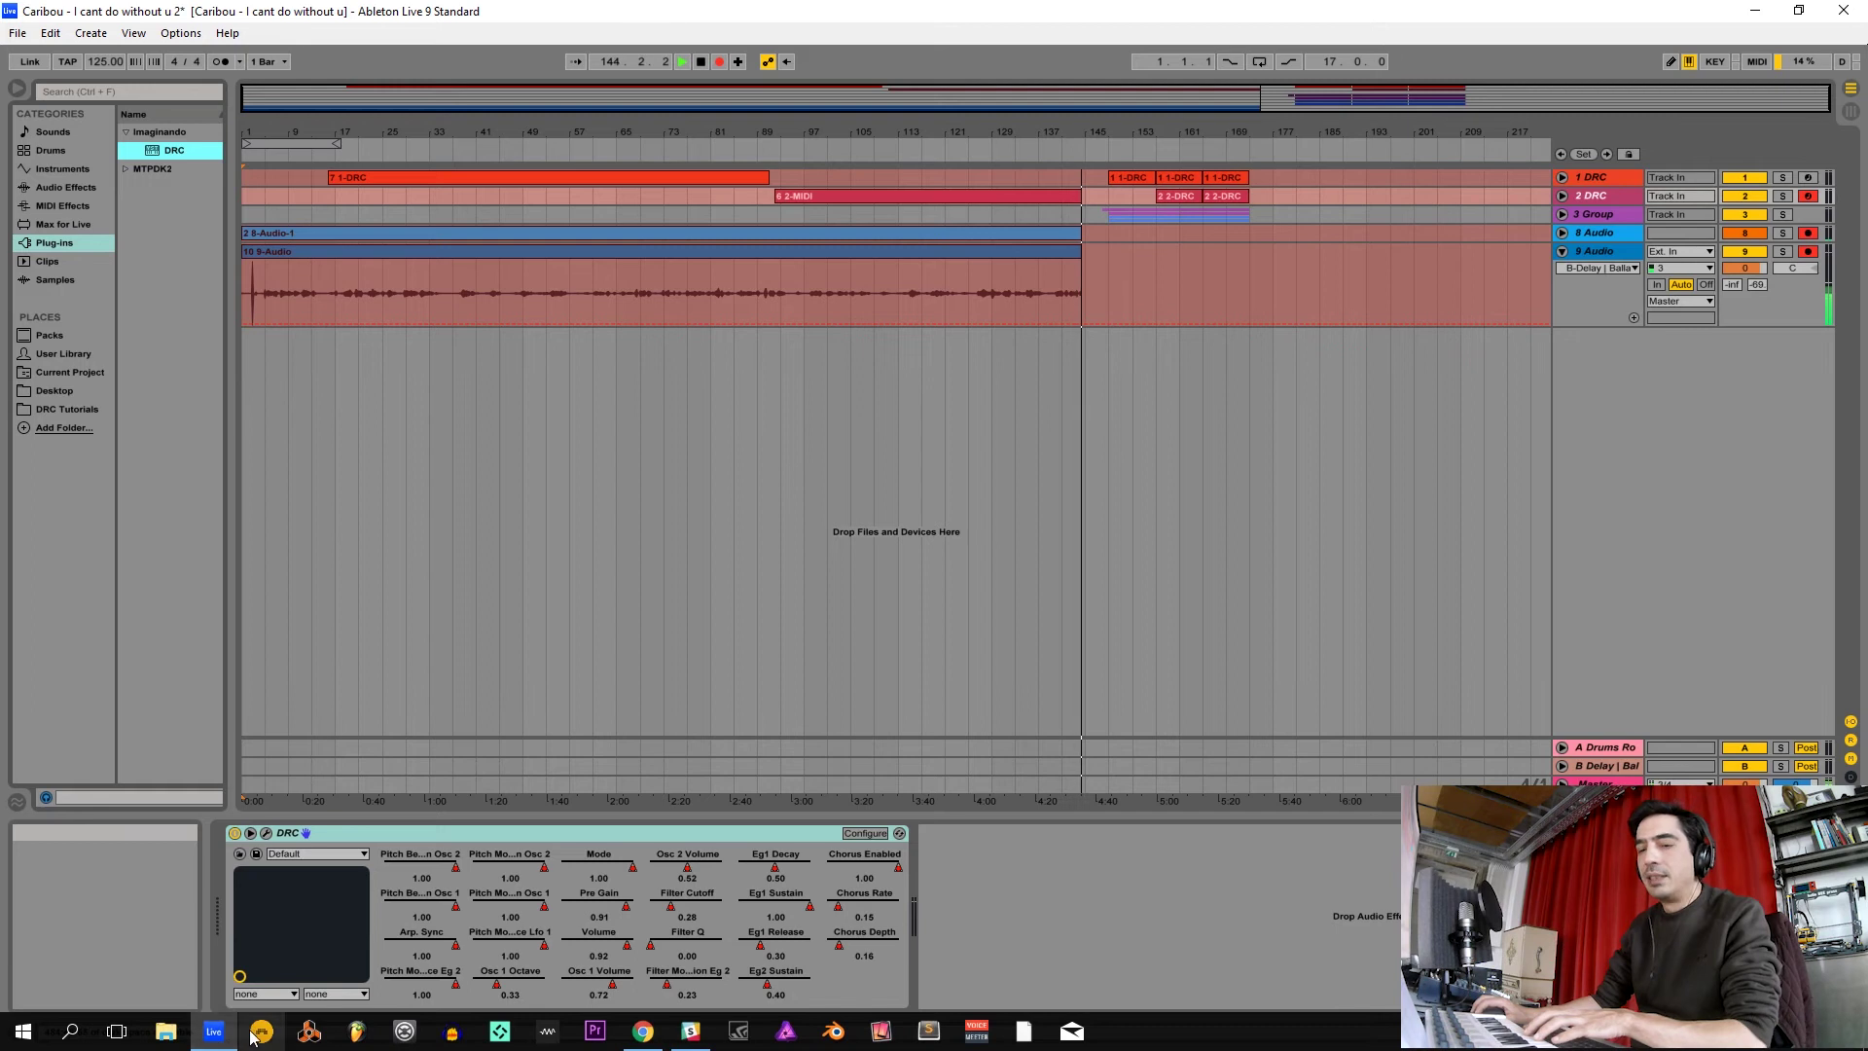
{"action": "key", "text": "Tab"}
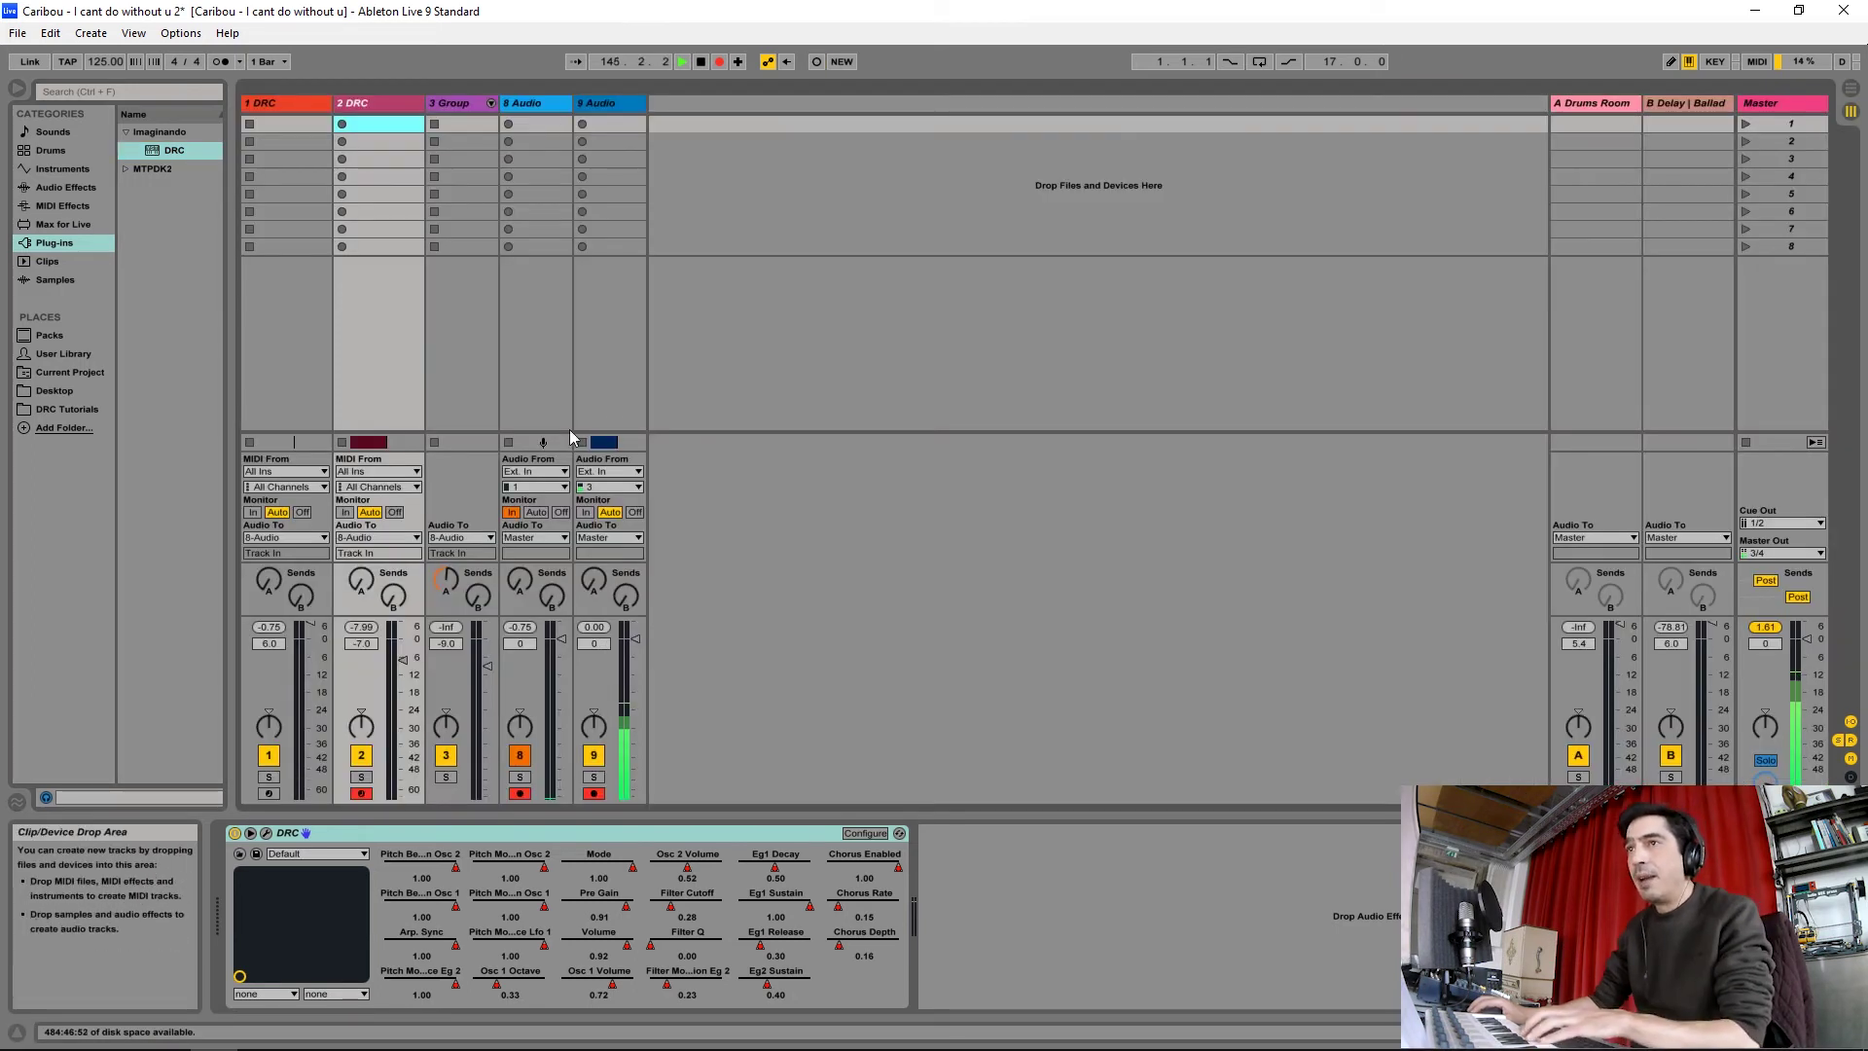
{"action": "mouse_move", "coordinate": [594, 581]}
{"action": "left_mouse_down"}
{"action": "mouse_move", "coordinate": [594, 559]}
{"action": "mouse_move", "coordinate": [626, 574]}
{"action": "left_mouse_up"}
{"action": "key", "text": "Tab"}
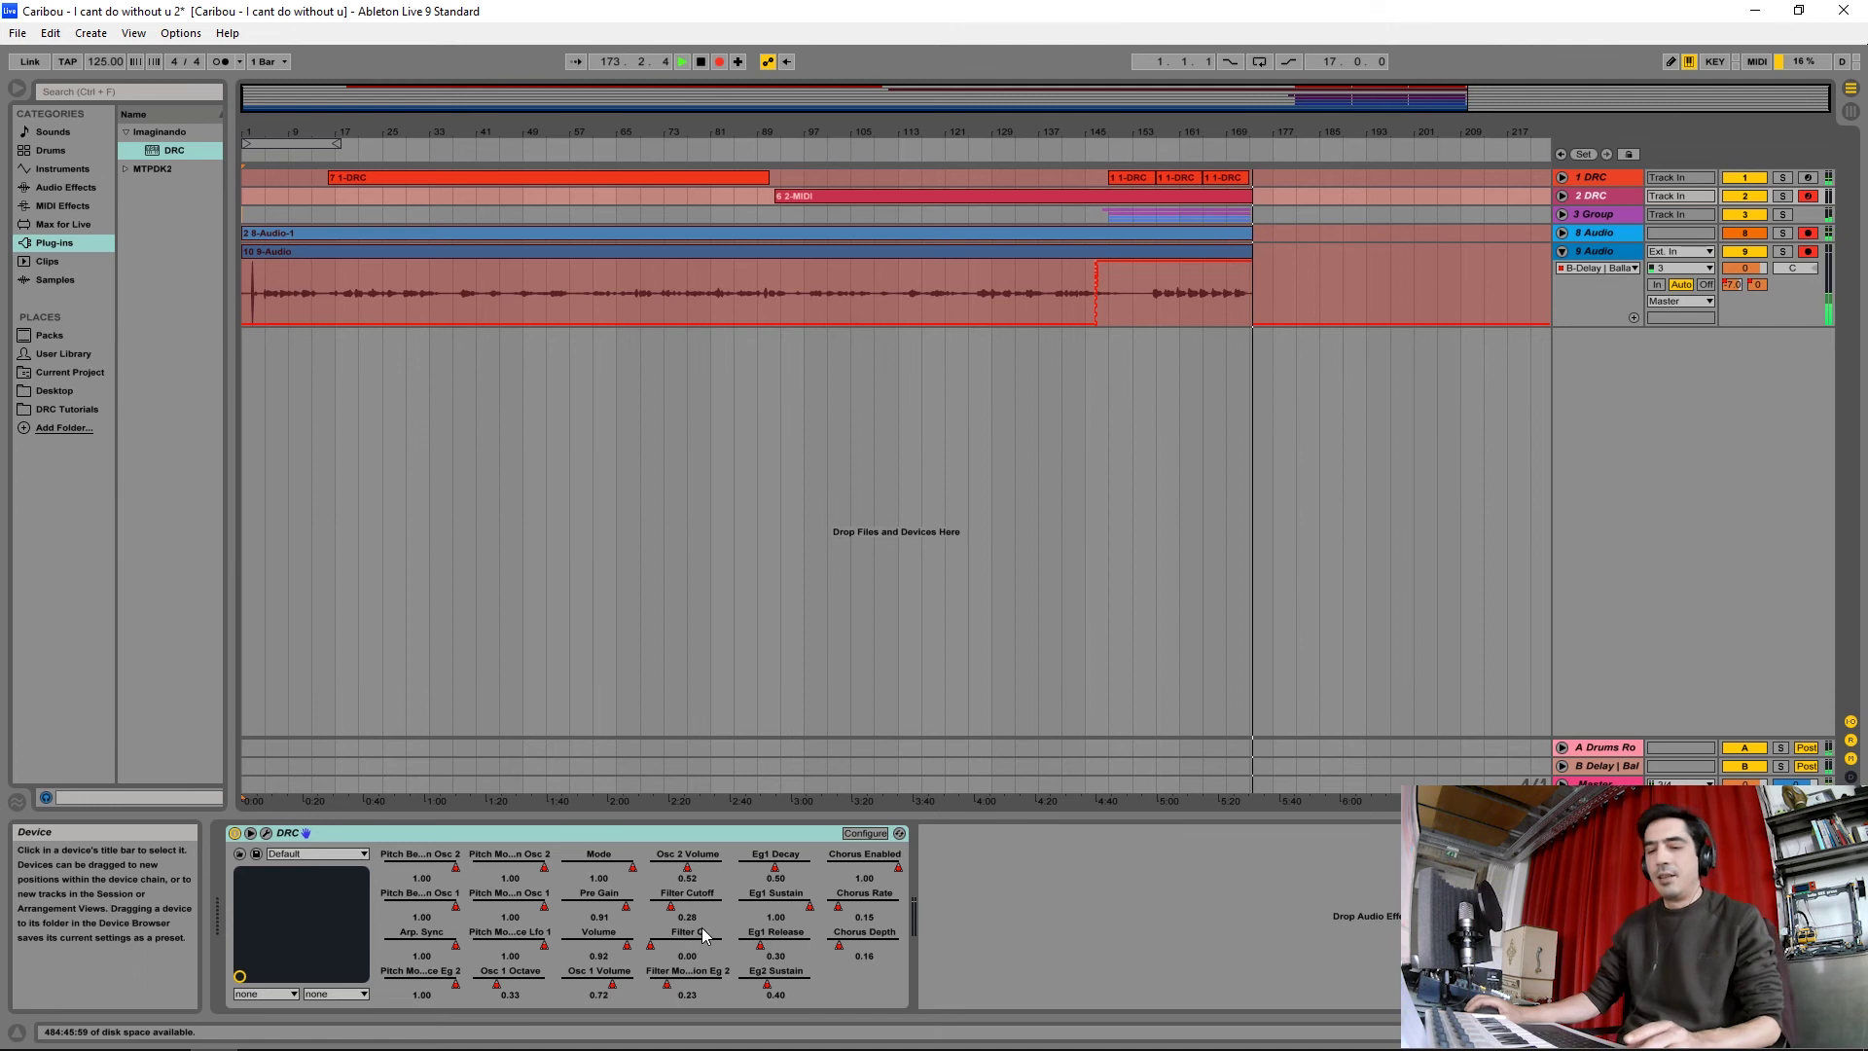
- Show the Session View mixer and select track 9's Send B to the Delay return
{"action": "key", "text": "Tab"}
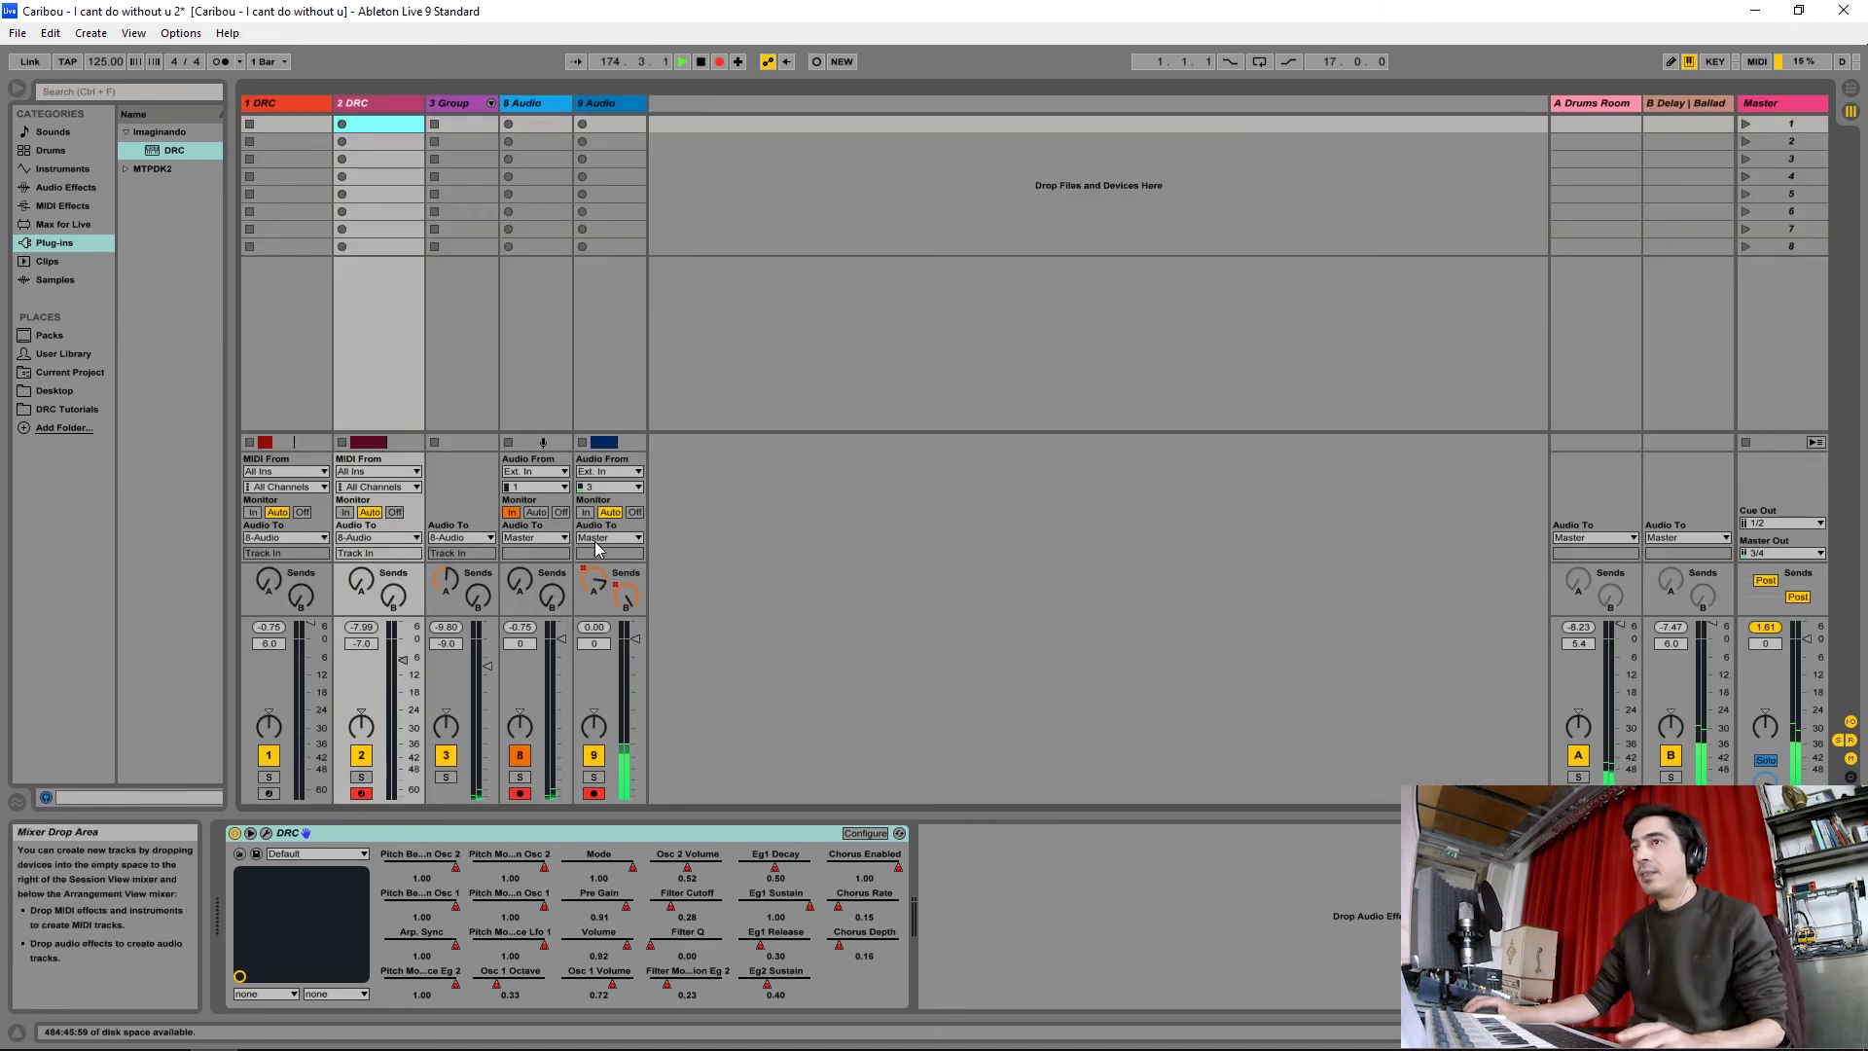
{"action": "left_click", "coordinate": [626, 596]}
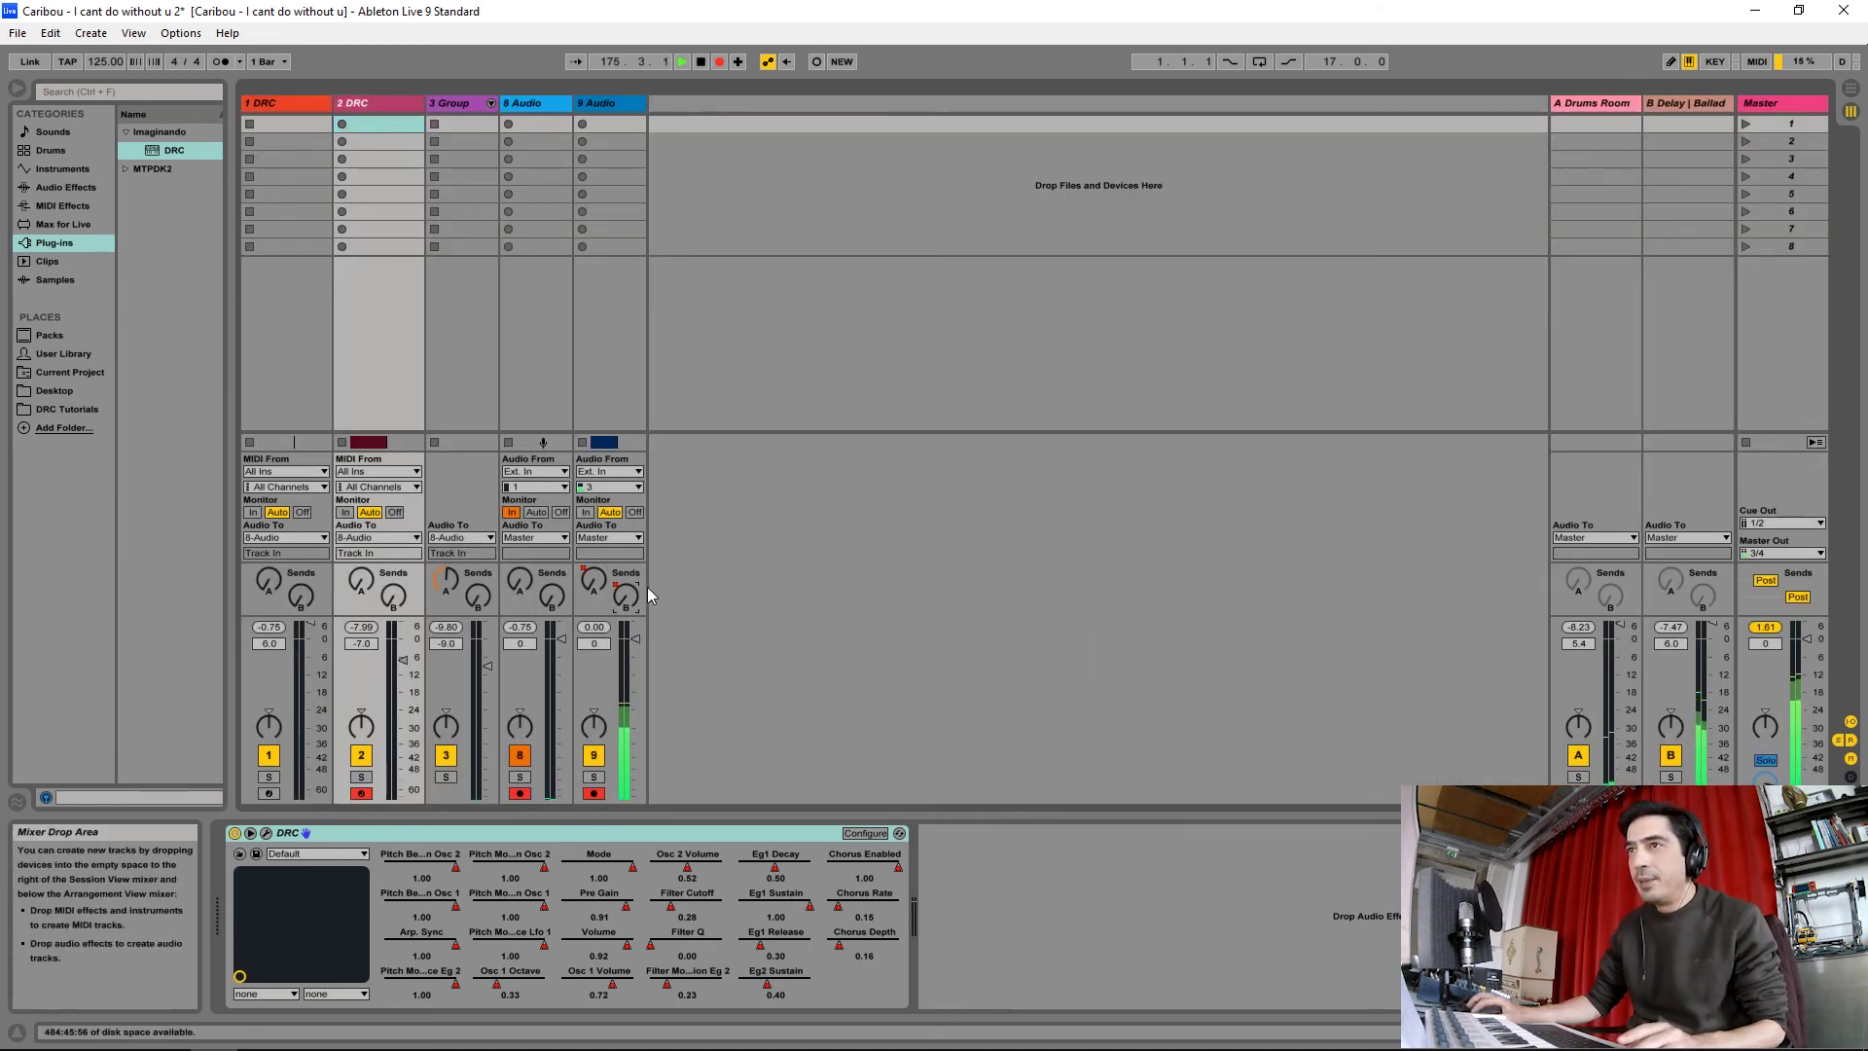